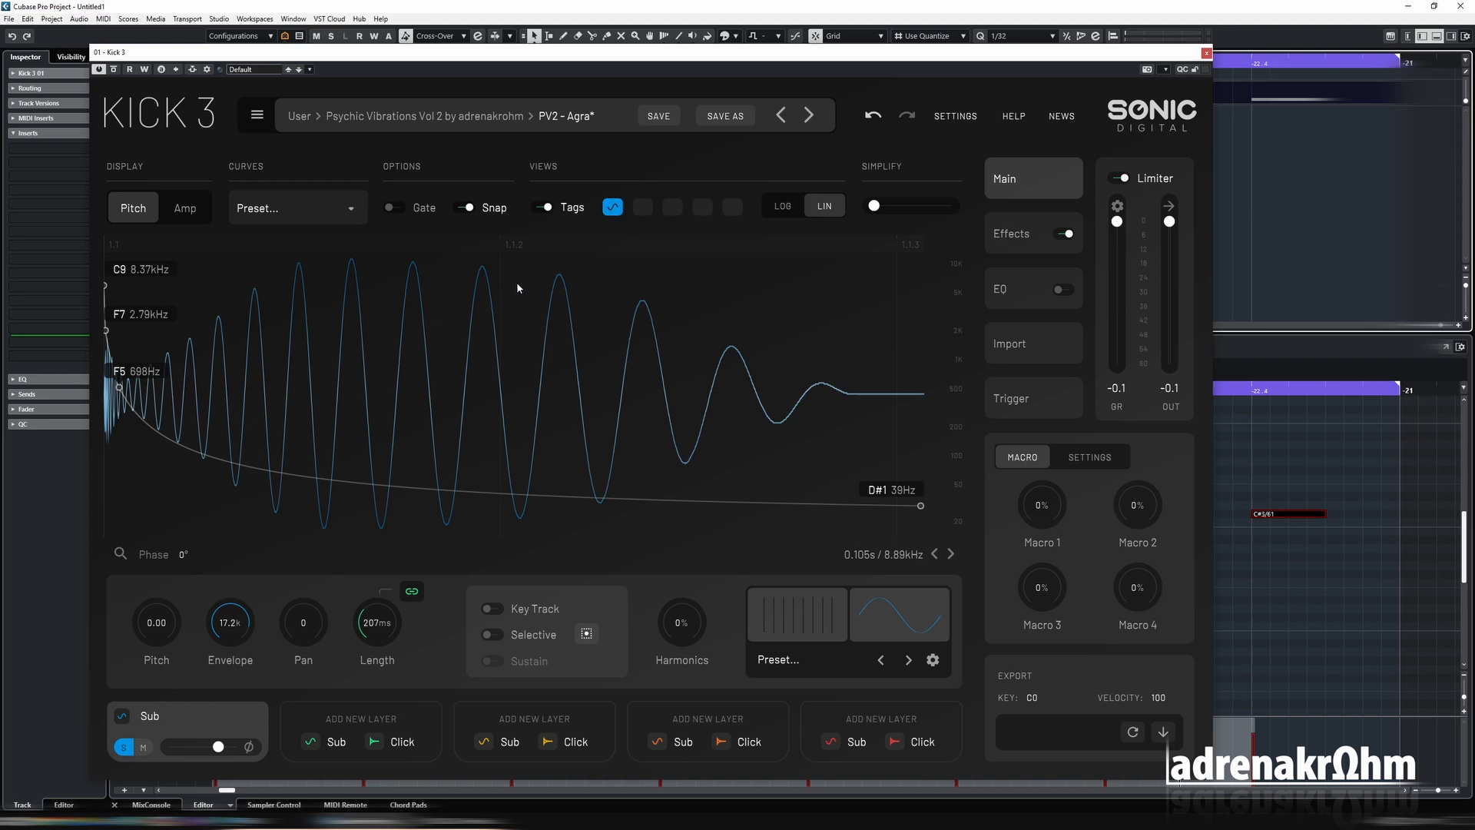
Lower the last pitch envelope point of the Sub layer to C#1 (35 Hz), with the note tags shown.
{"action": "left_click_drag", "start_coordinate": [453, 55], "coordinate": [489, 42]}
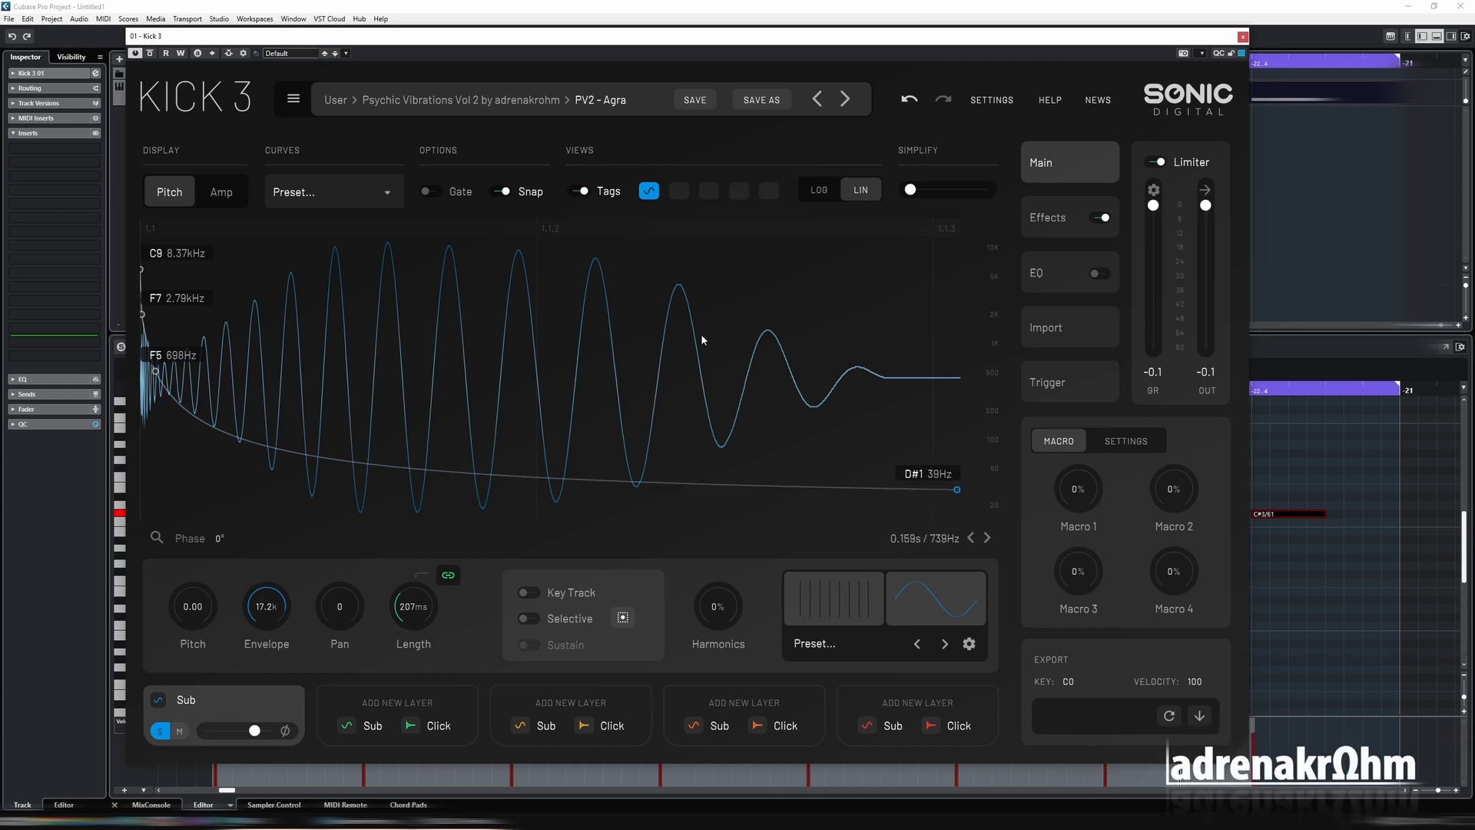
{"action": "left_click", "coordinate": [580, 192]}
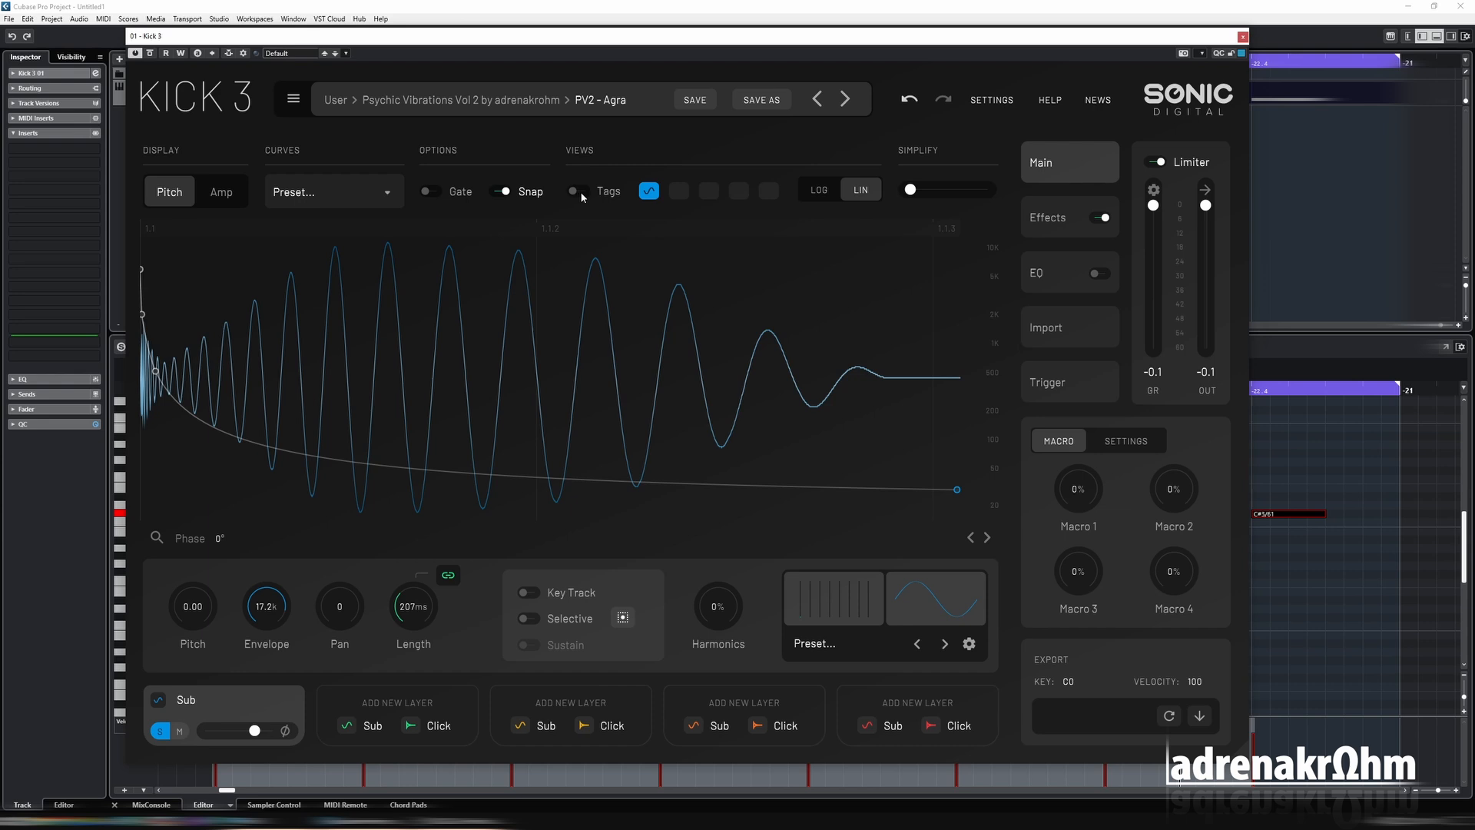
{"action": "left_click", "coordinate": [581, 194]}
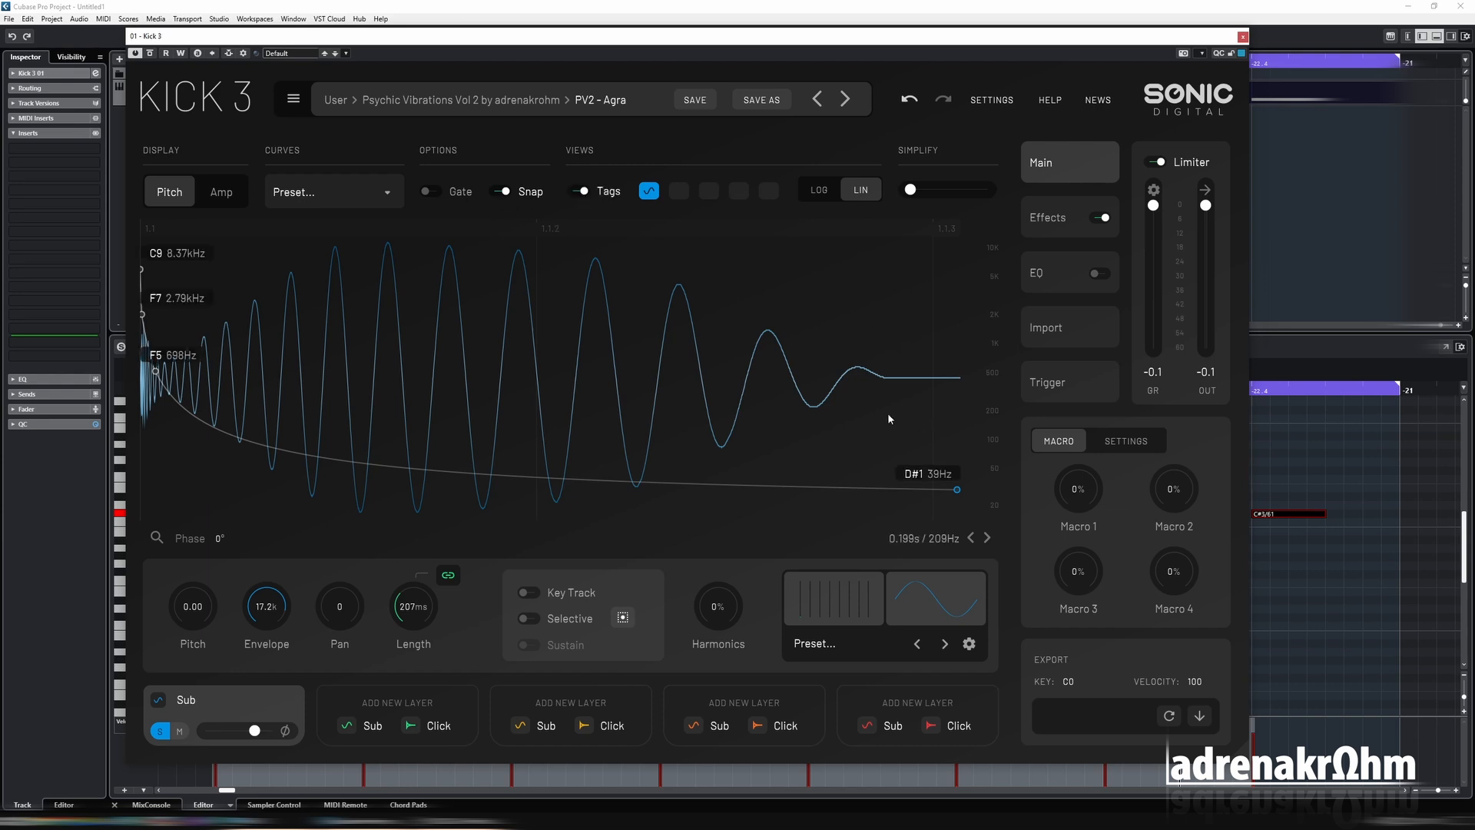
{"action": "left_click_drag", "start_coordinate": [957, 493], "coordinate": [962, 499]}
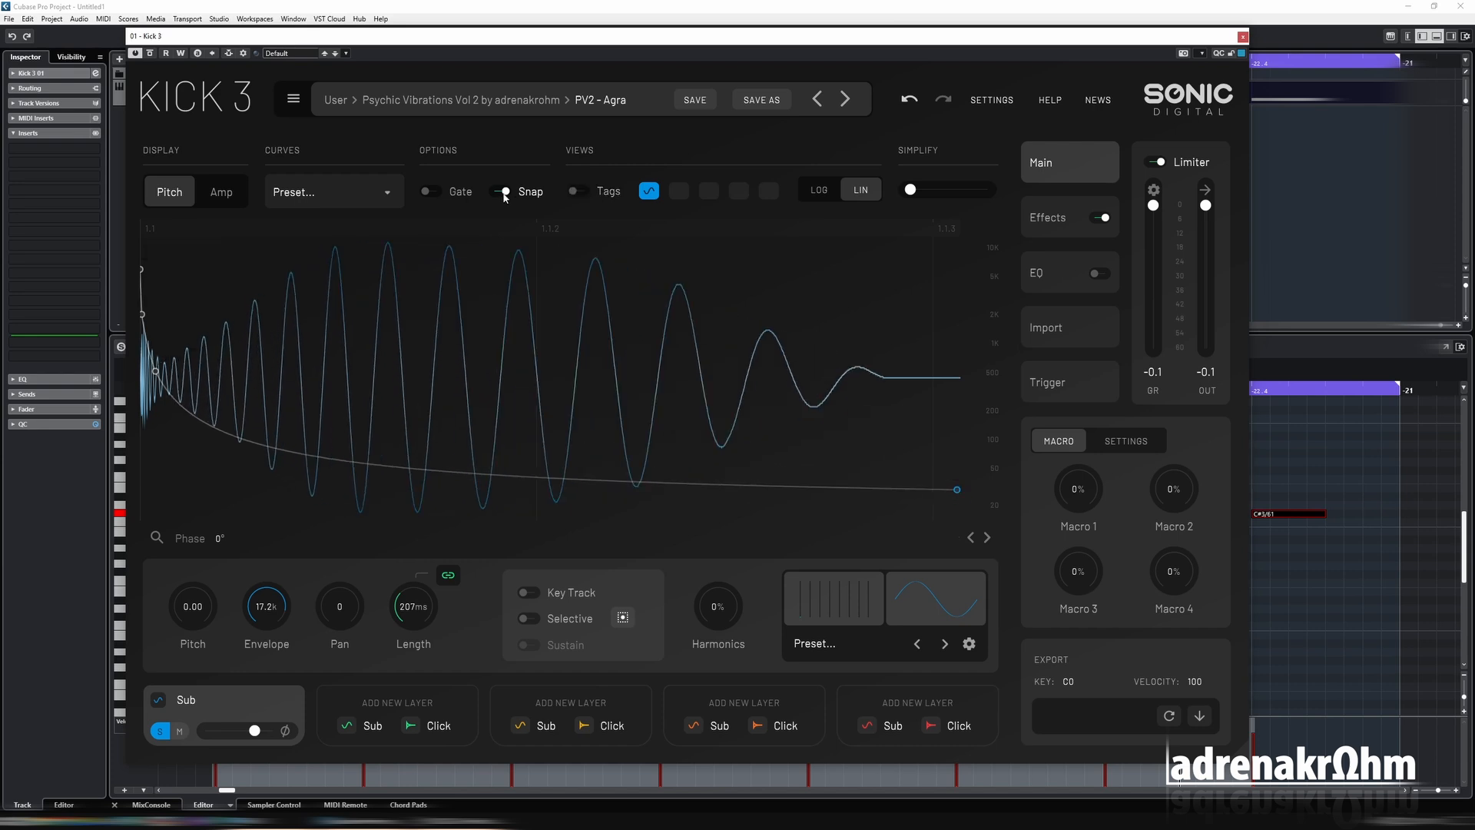
{"action": "left_click", "coordinate": [503, 193]}
{"action": "mouse_move", "coordinate": [960, 491]}
{"action": "left_mouse_down"}
{"action": "mouse_move", "coordinate": [960, 476]}
{"action": "mouse_move", "coordinate": [961, 505]}
{"action": "mouse_move", "coordinate": [965, 491]}
{"action": "left_mouse_up"}
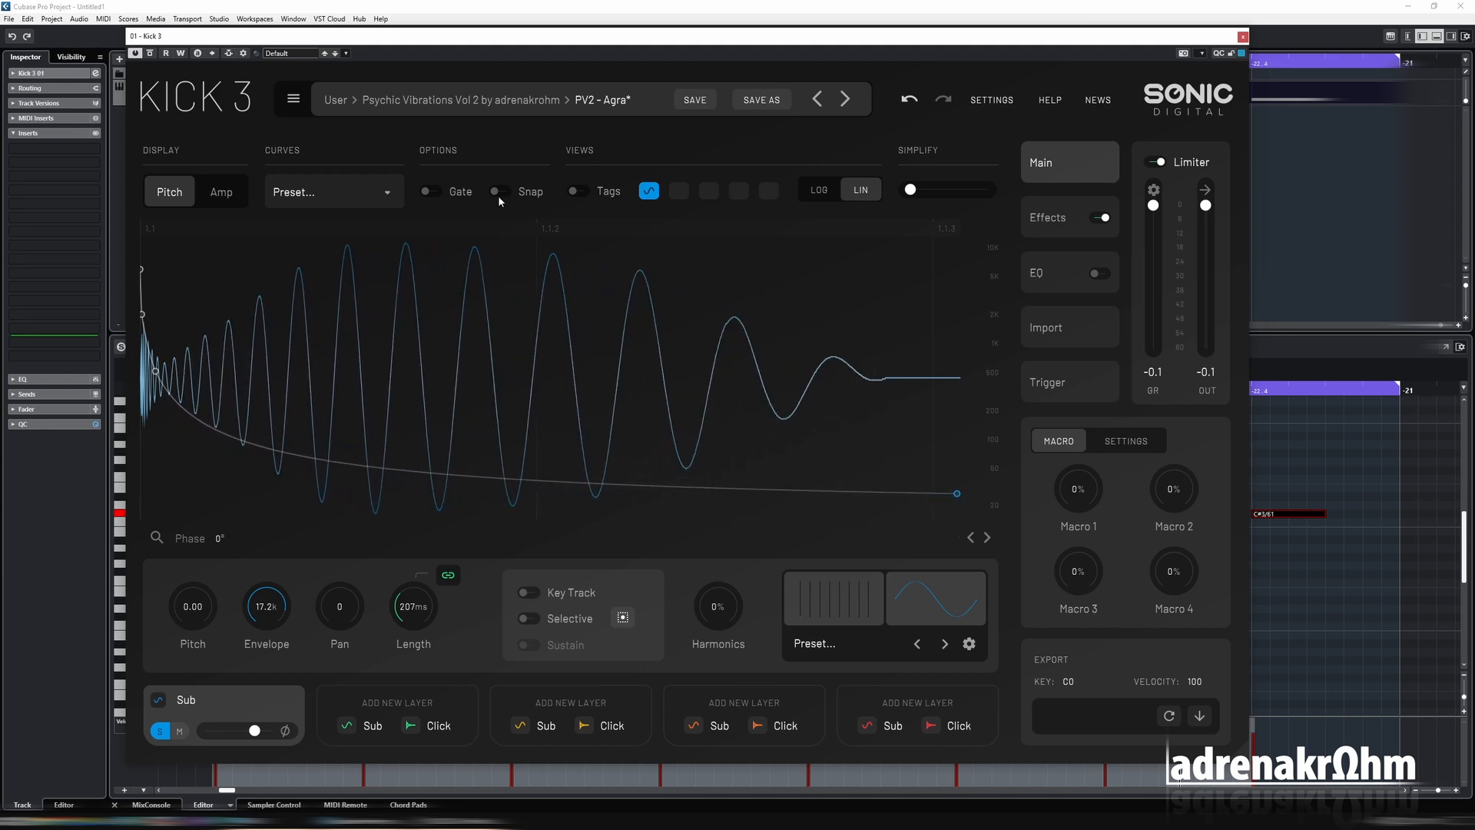
{"action": "left_click", "coordinate": [591, 195]}
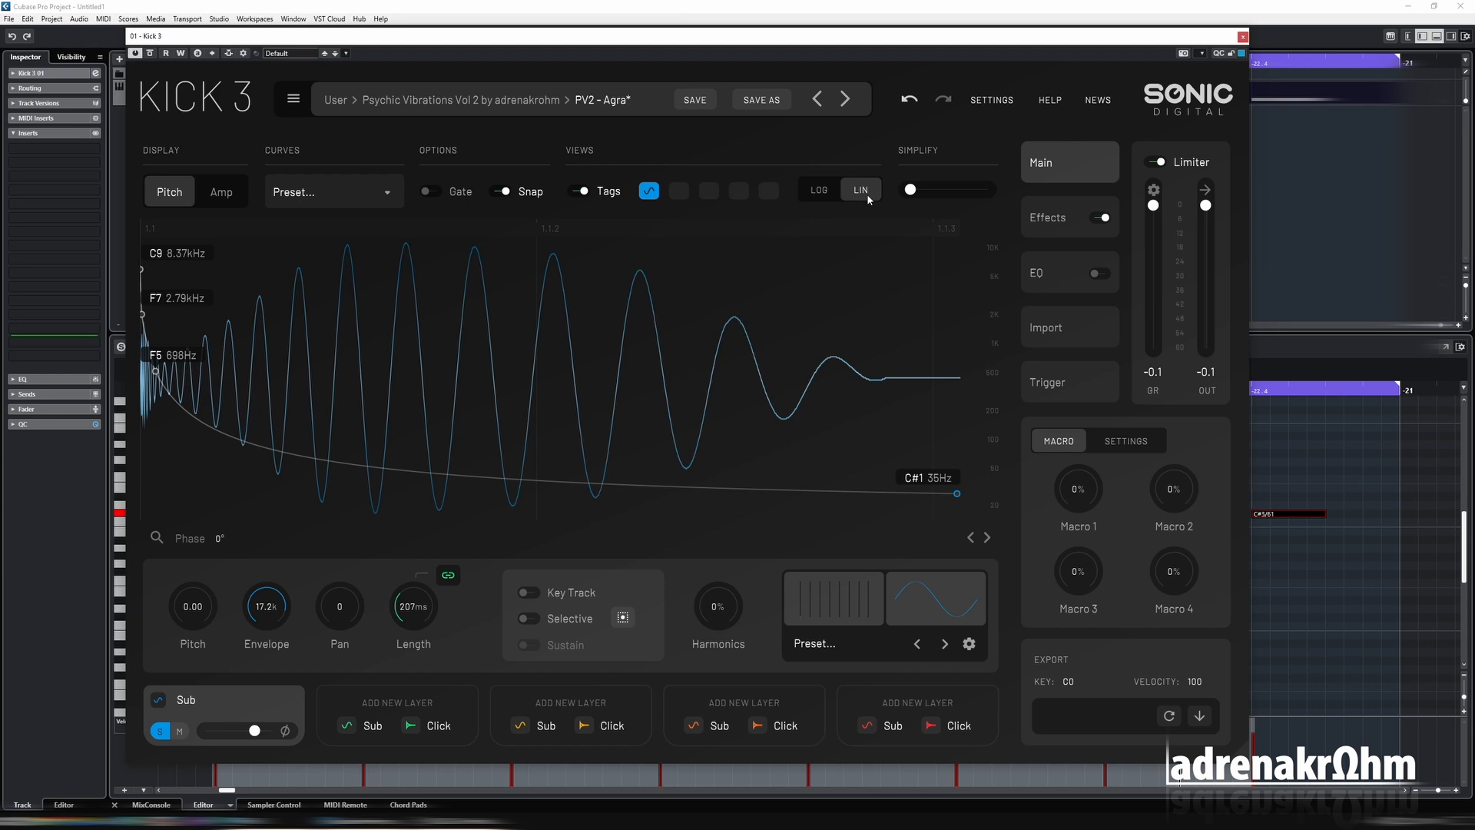
Add a pitch envelope point between the last two points using the logarithmic view, and tune it to A2 (110 Hz) in the linear view.
{"action": "left_click", "coordinate": [812, 192]}
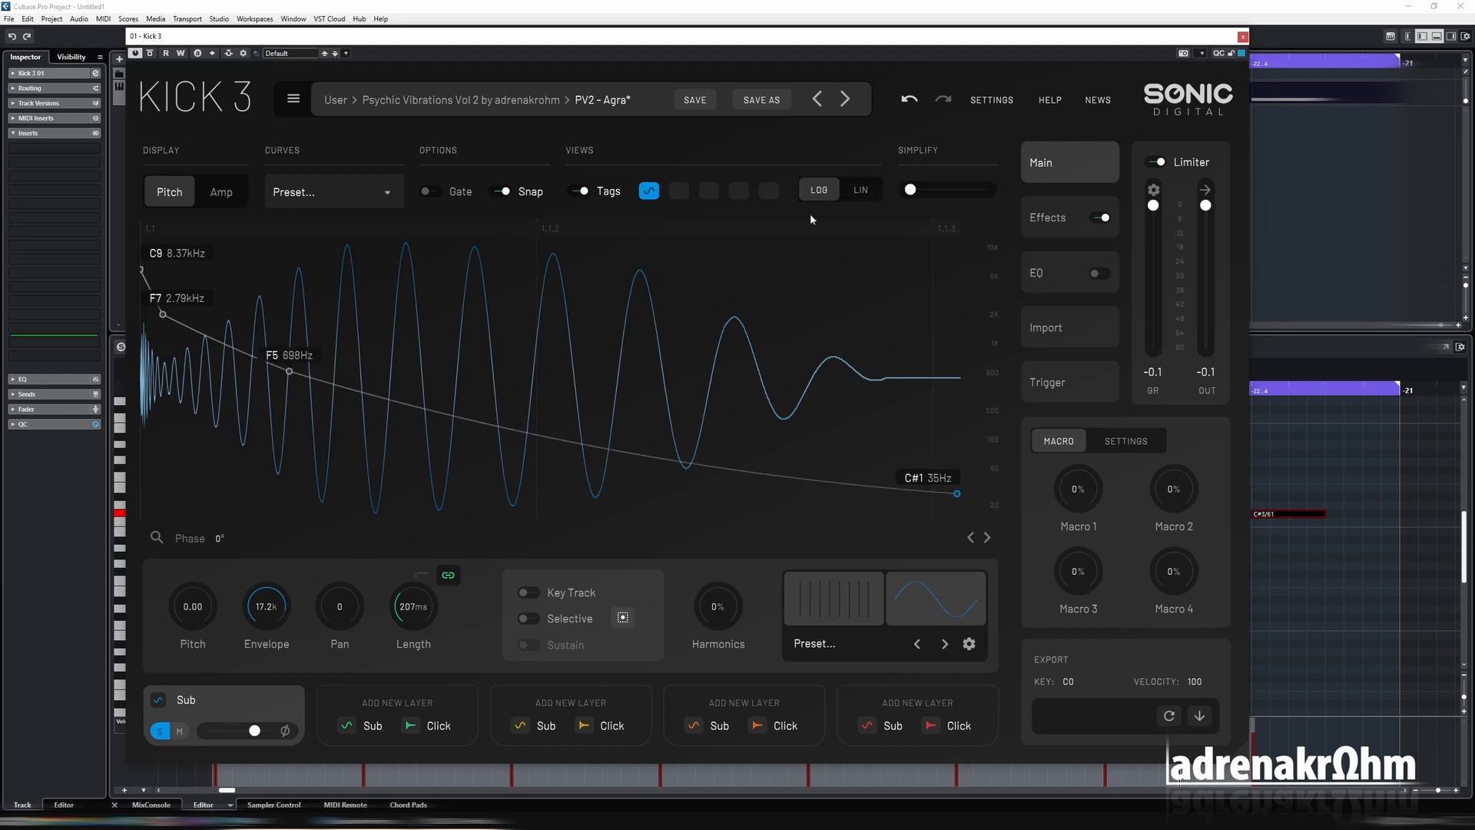
{"action": "double_click", "coordinate": [477, 421]}
{"action": "left_click_drag", "start_coordinate": [482, 432], "coordinate": [534, 415]}
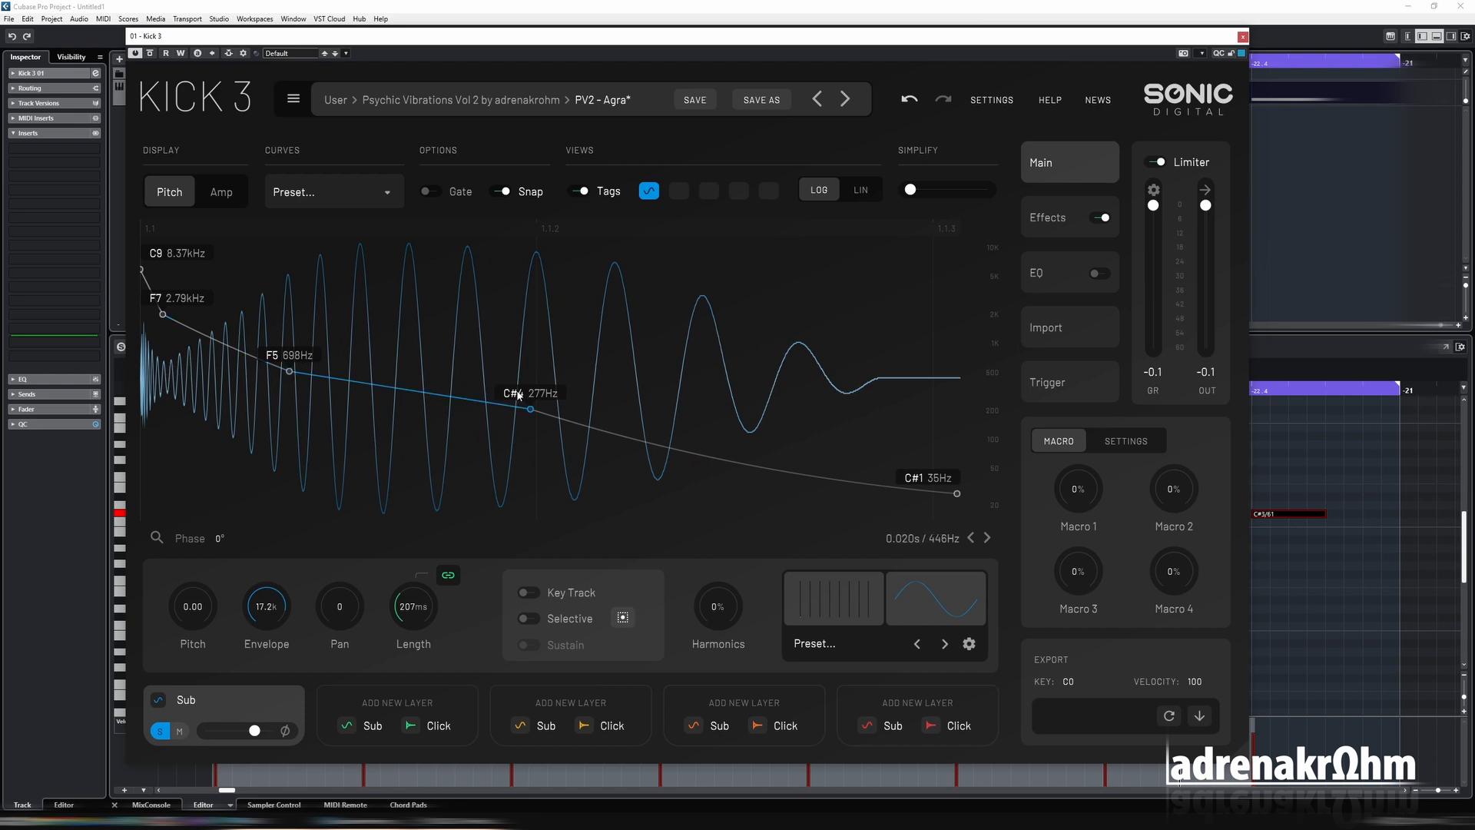
{"action": "left_click_drag", "start_coordinate": [531, 413], "coordinate": [531, 452]}
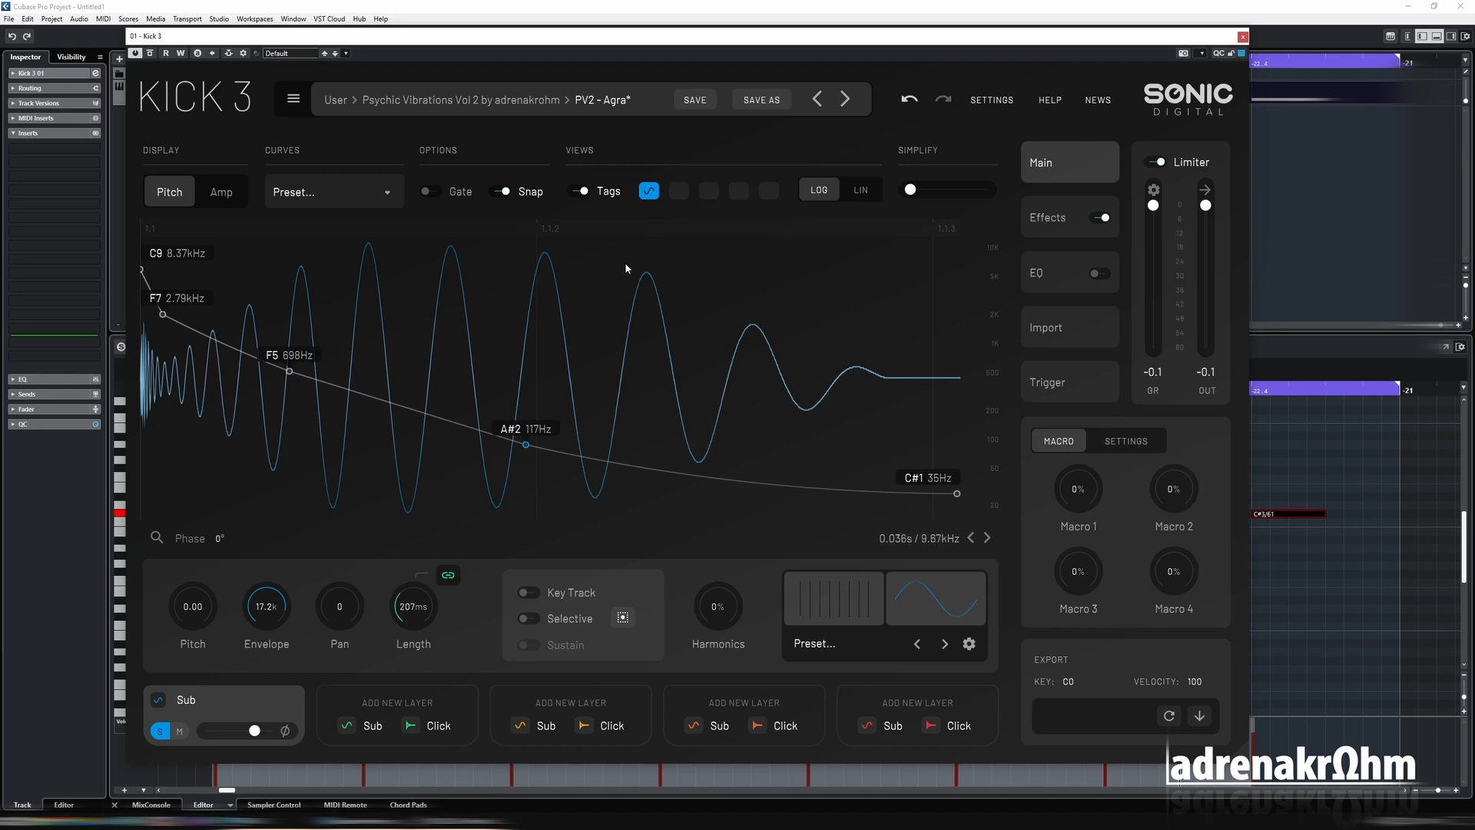
{"action": "left_click", "coordinate": [865, 192]}
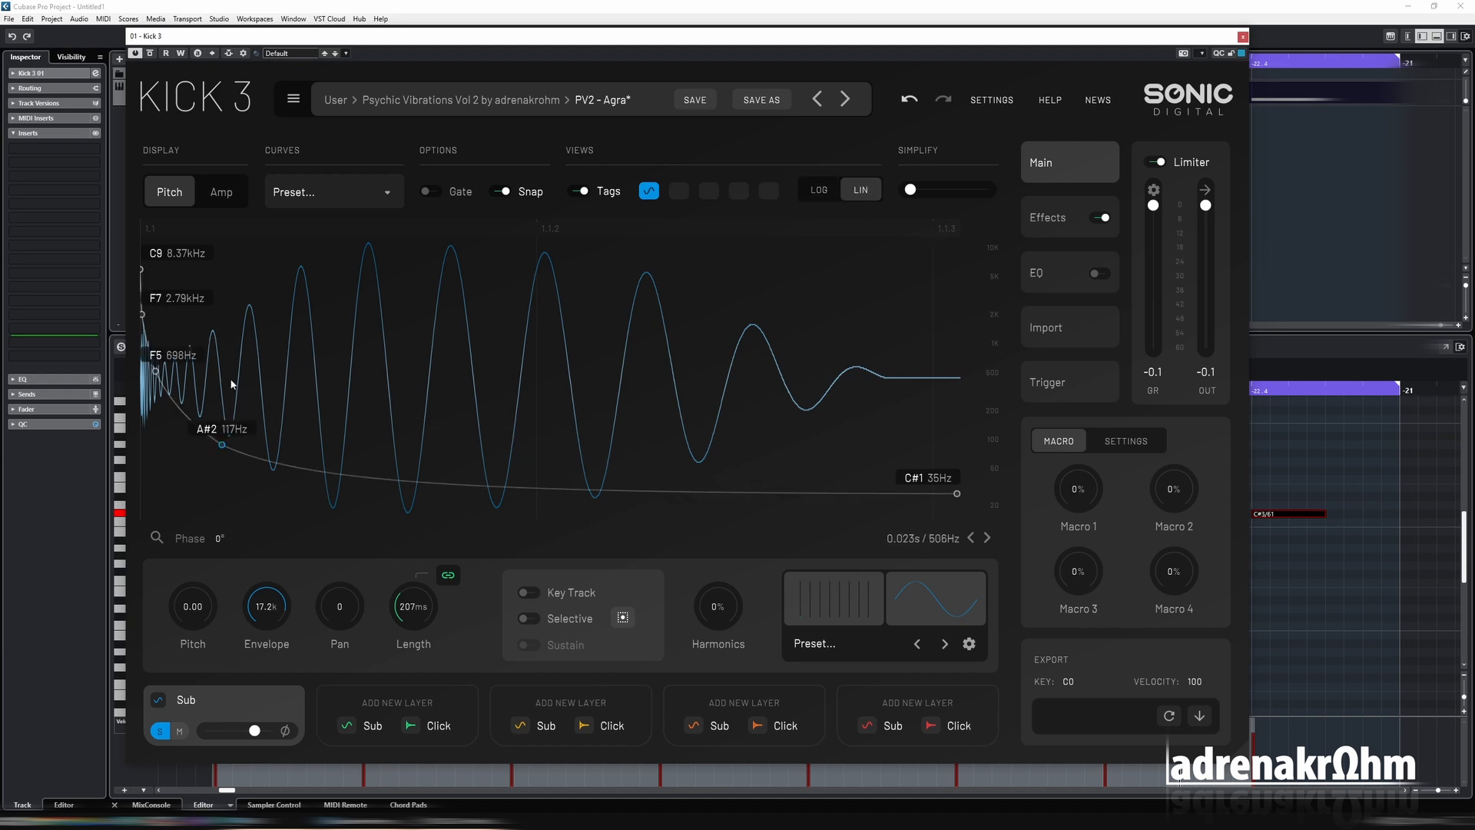
{"action": "mouse_move", "coordinate": [211, 439]}
{"action": "left_mouse_down"}
{"action": "mouse_move", "coordinate": [219, 468]}
{"action": "mouse_move", "coordinate": [243, 446]}
{"action": "mouse_move", "coordinate": [228, 448]}
{"action": "left_mouse_up"}
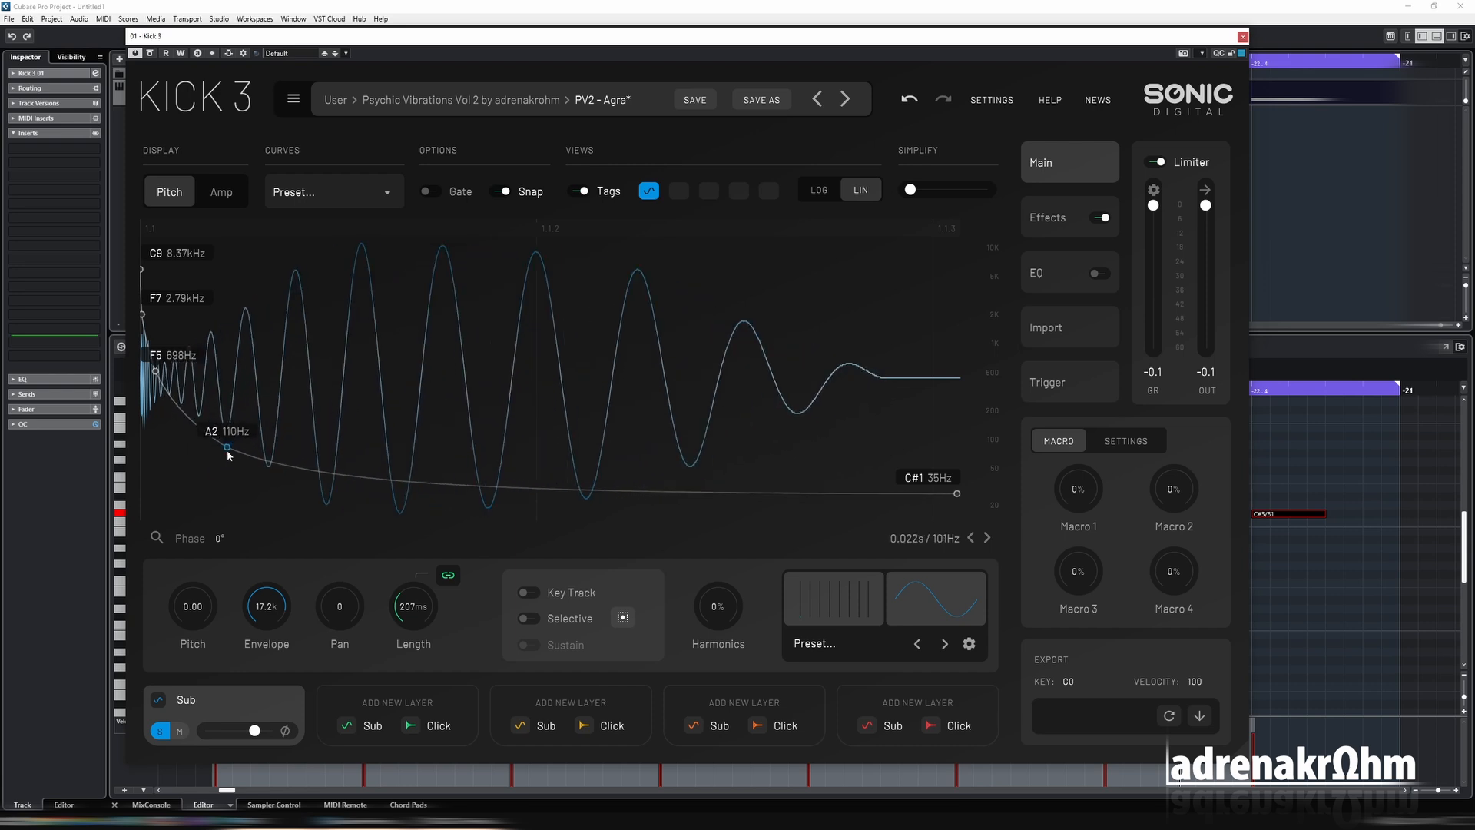
Raise the Sub's amplitude envelope point tagged 0.84 and return to the pitch envelope.
{"action": "left_click", "coordinate": [228, 200]}
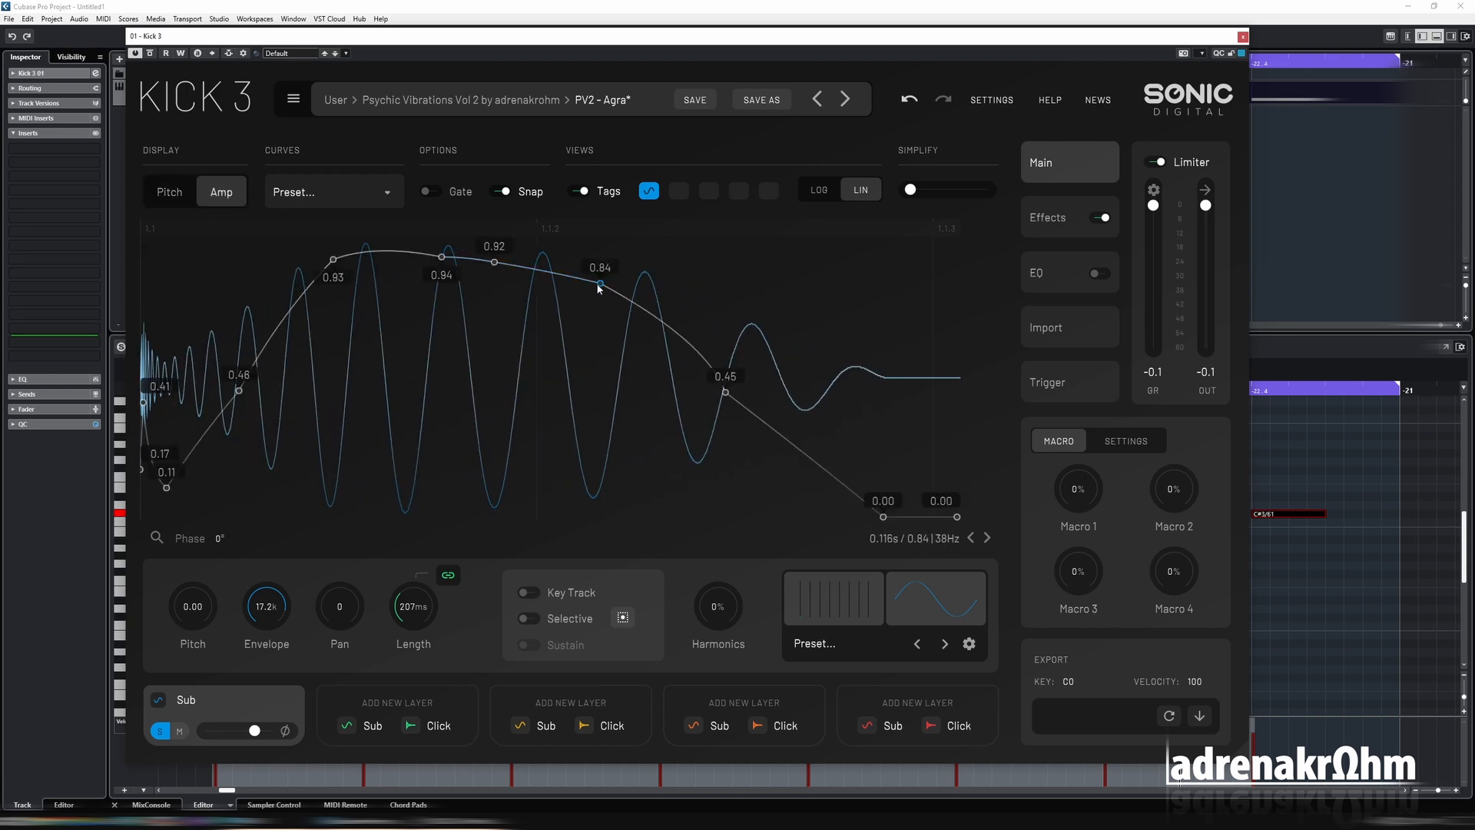
{"action": "left_click_drag", "start_coordinate": [600, 284], "coordinate": [581, 252]}
{"action": "left_click", "coordinate": [156, 199]}
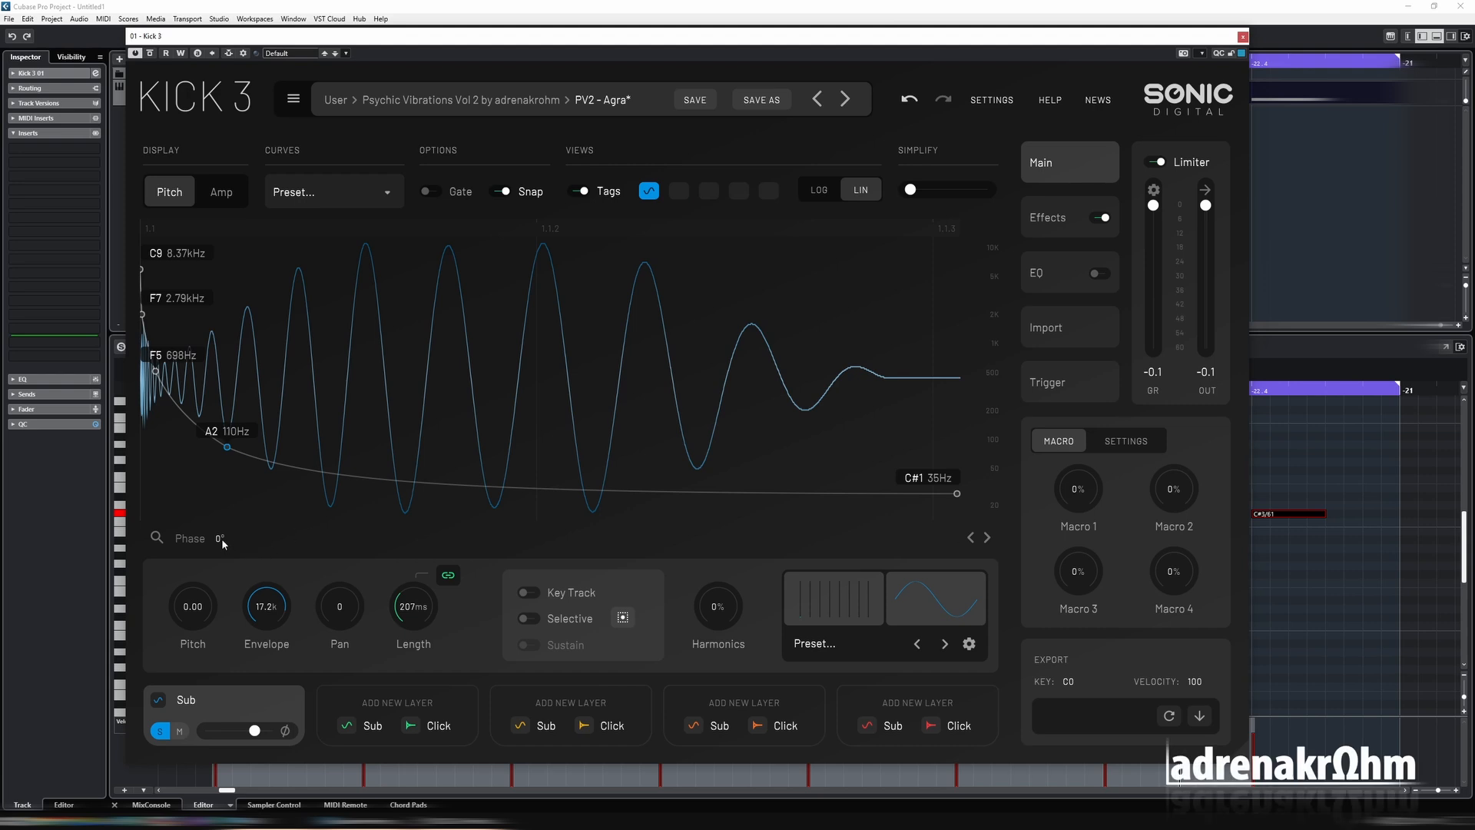
Try the Sub layer's phase at 180° and reset it to 0°.
{"action": "left_click_drag", "start_coordinate": [229, 535], "coordinate": [259, 428]}
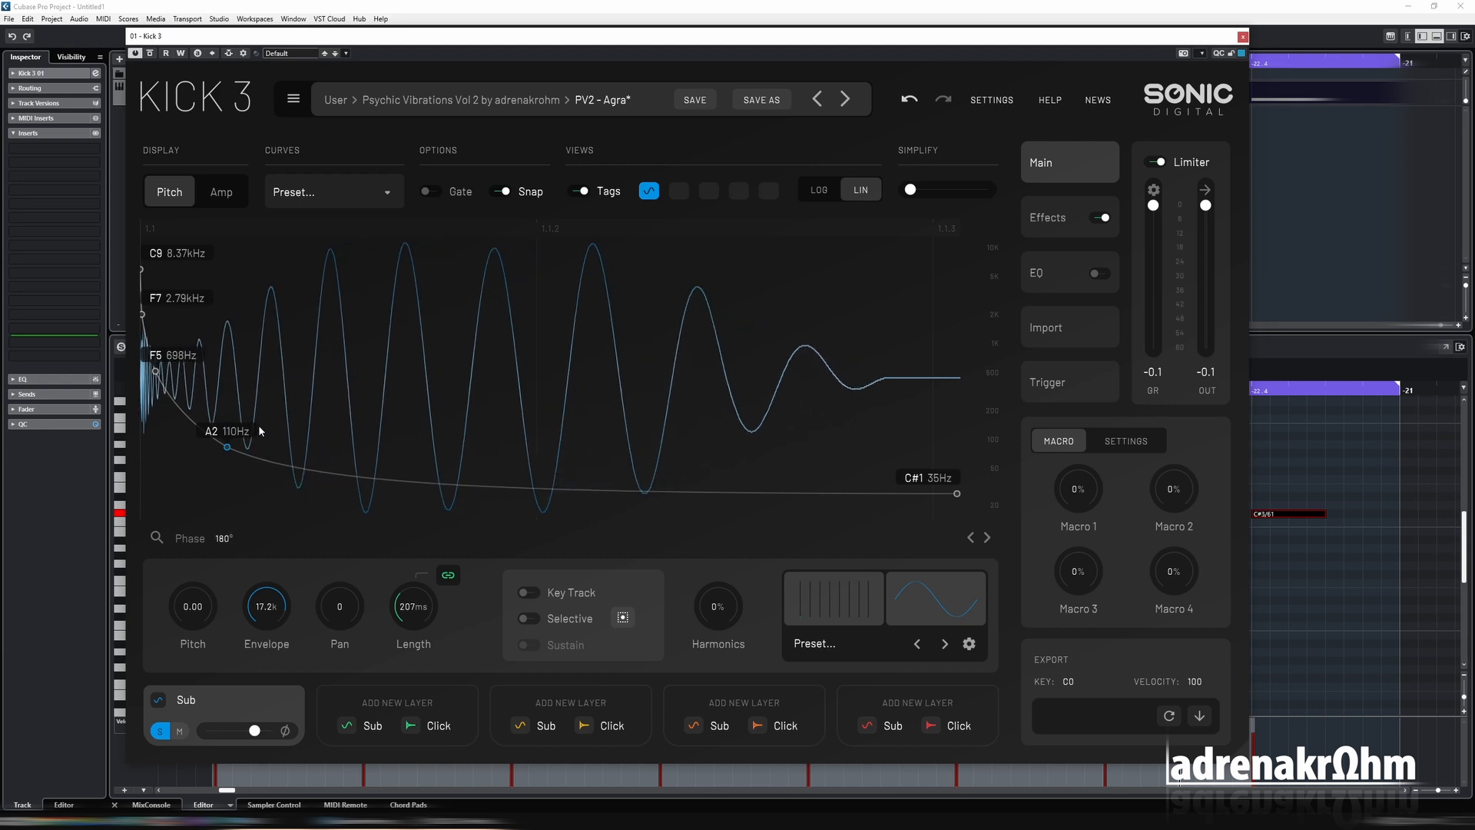
{"action": "left_click_drag", "start_coordinate": [287, 359], "coordinate": [185, 704]}
{"action": "double_click", "coordinate": [227, 542]}
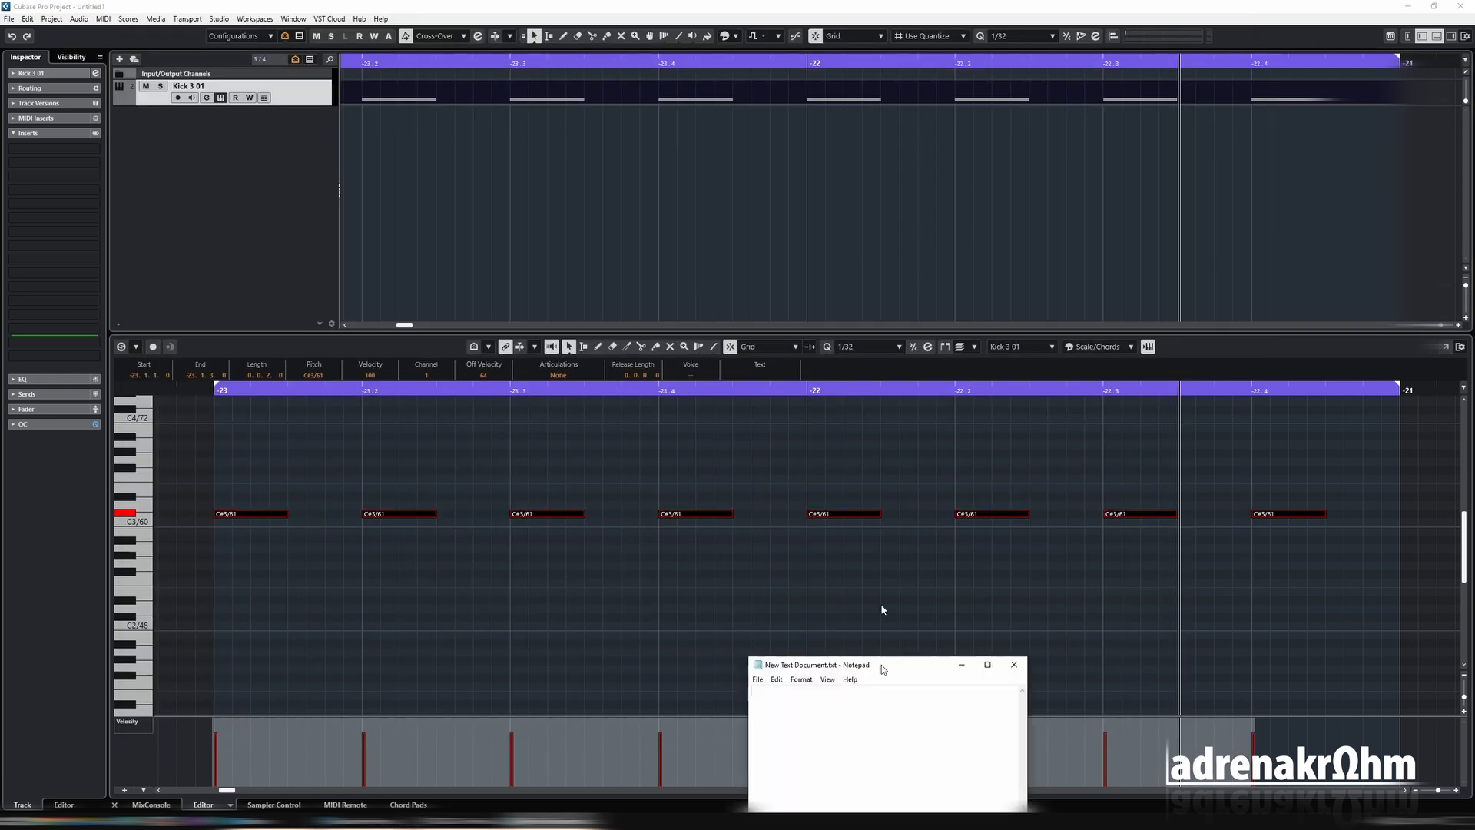
Illustrate speaker movement with a blank Notepad window while trying 180° phase, close the window and restore the Sub's phase to 0°.
{"action": "left_click_drag", "start_coordinate": [881, 602], "coordinate": [645, 131]}
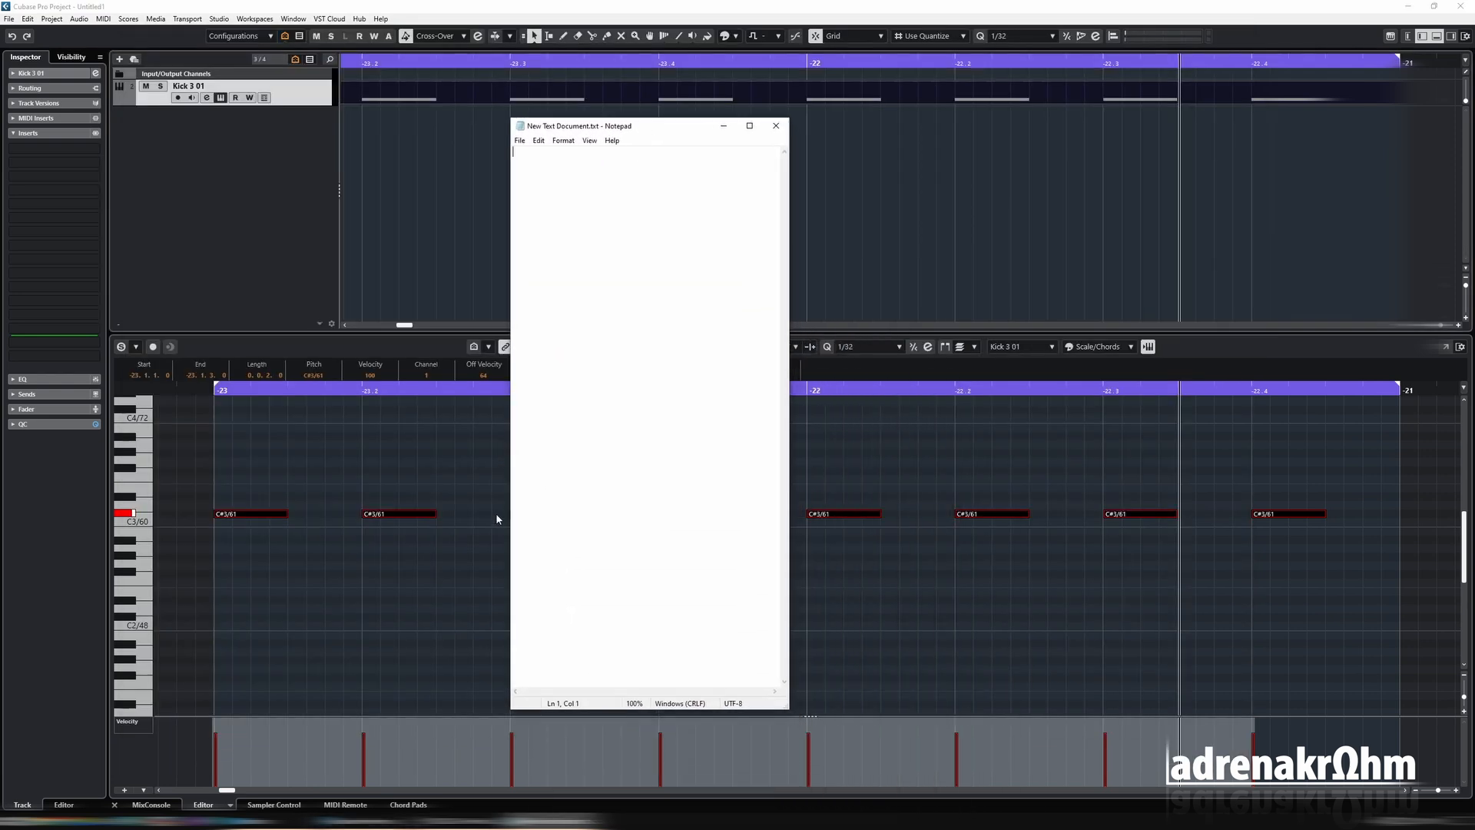
{"action": "left_click_drag", "start_coordinate": [509, 524], "coordinate": [720, 522]}
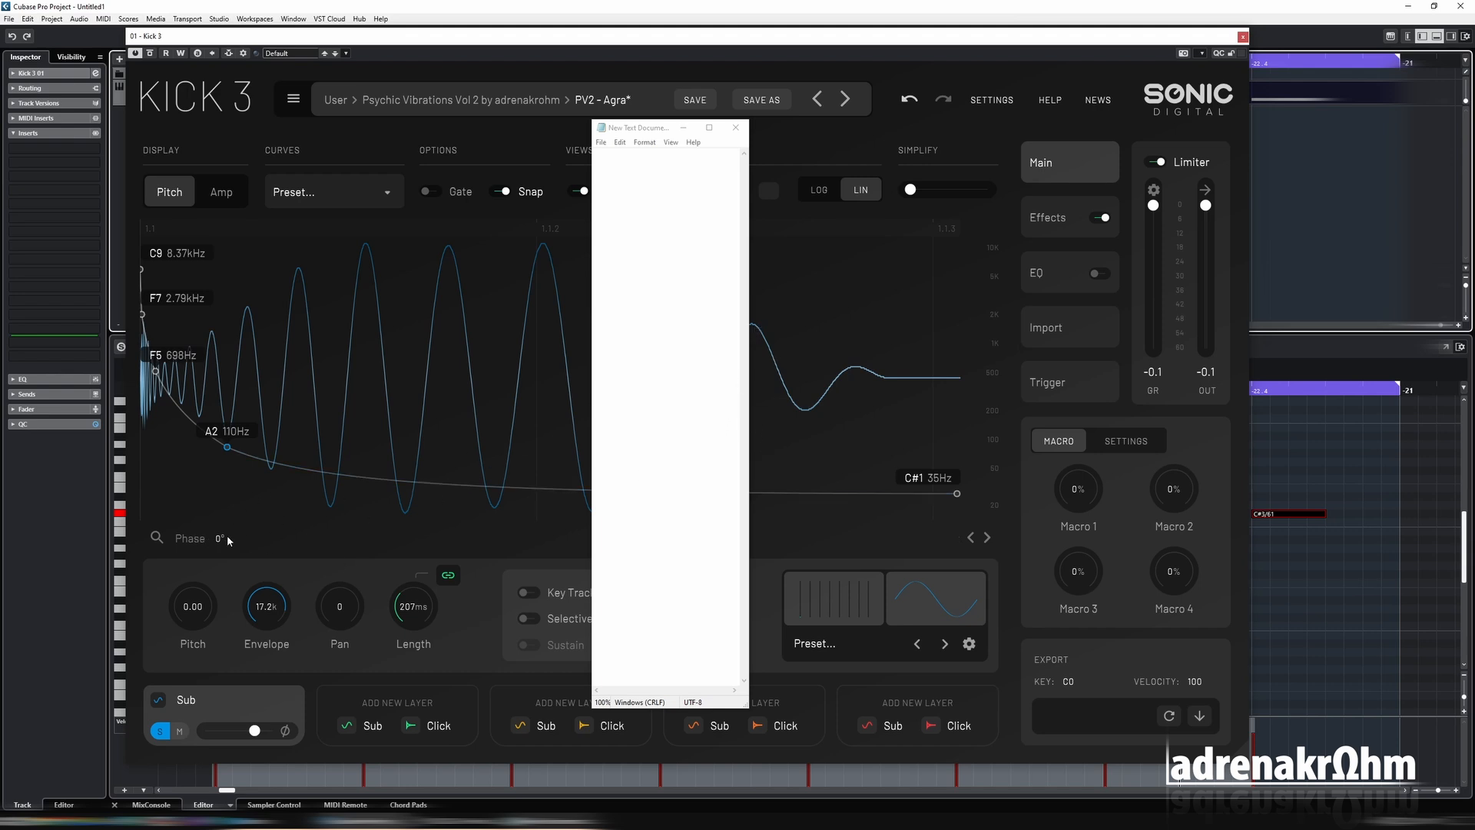
{"action": "left_click_drag", "start_coordinate": [221, 541], "coordinate": [225, 441]}
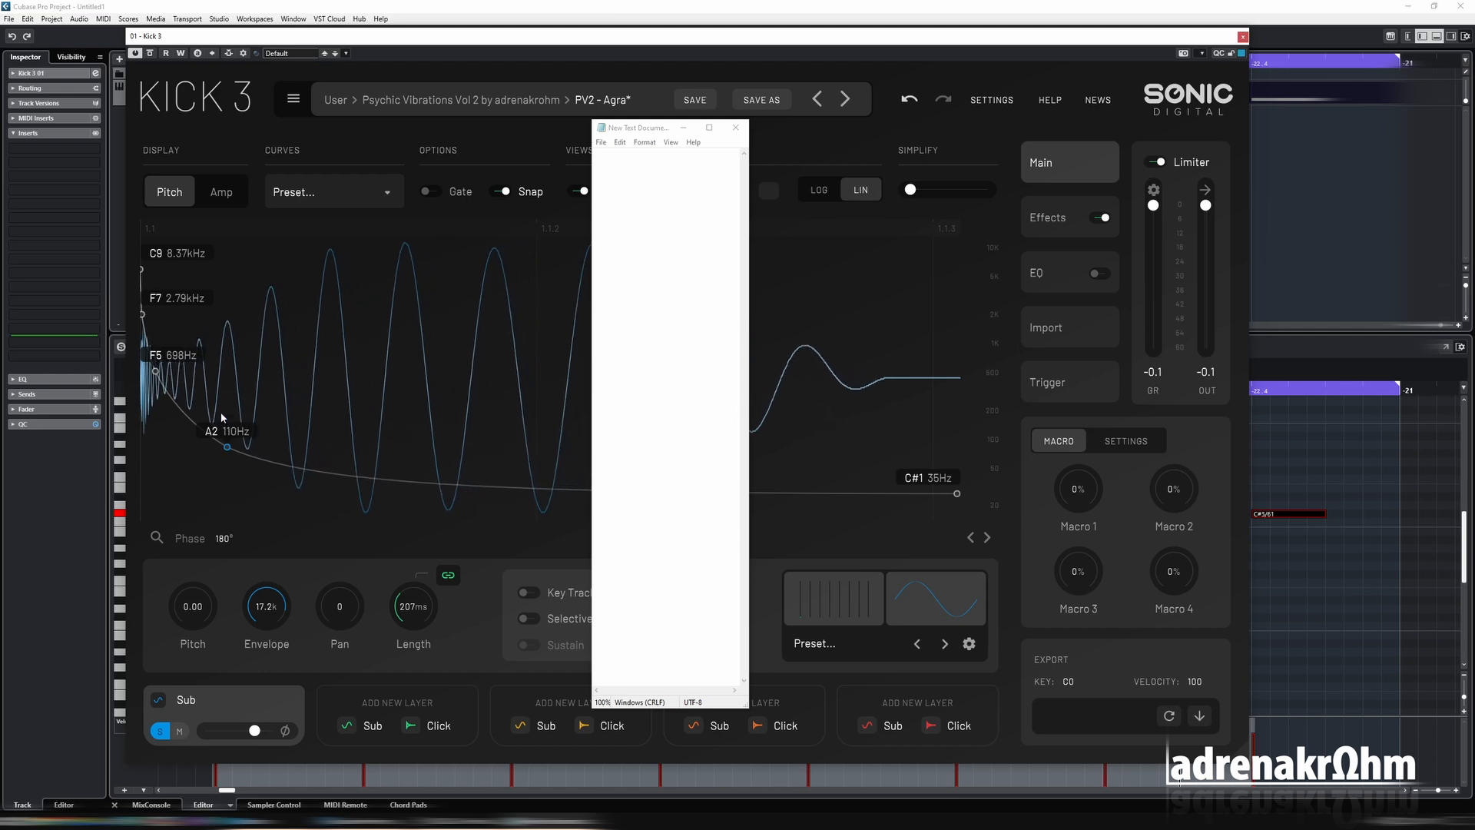
{"action": "left_click_drag", "start_coordinate": [219, 412], "coordinate": [215, 620]}
{"action": "left_click", "coordinate": [736, 128]}
{"action": "double_click", "coordinate": [220, 539]}
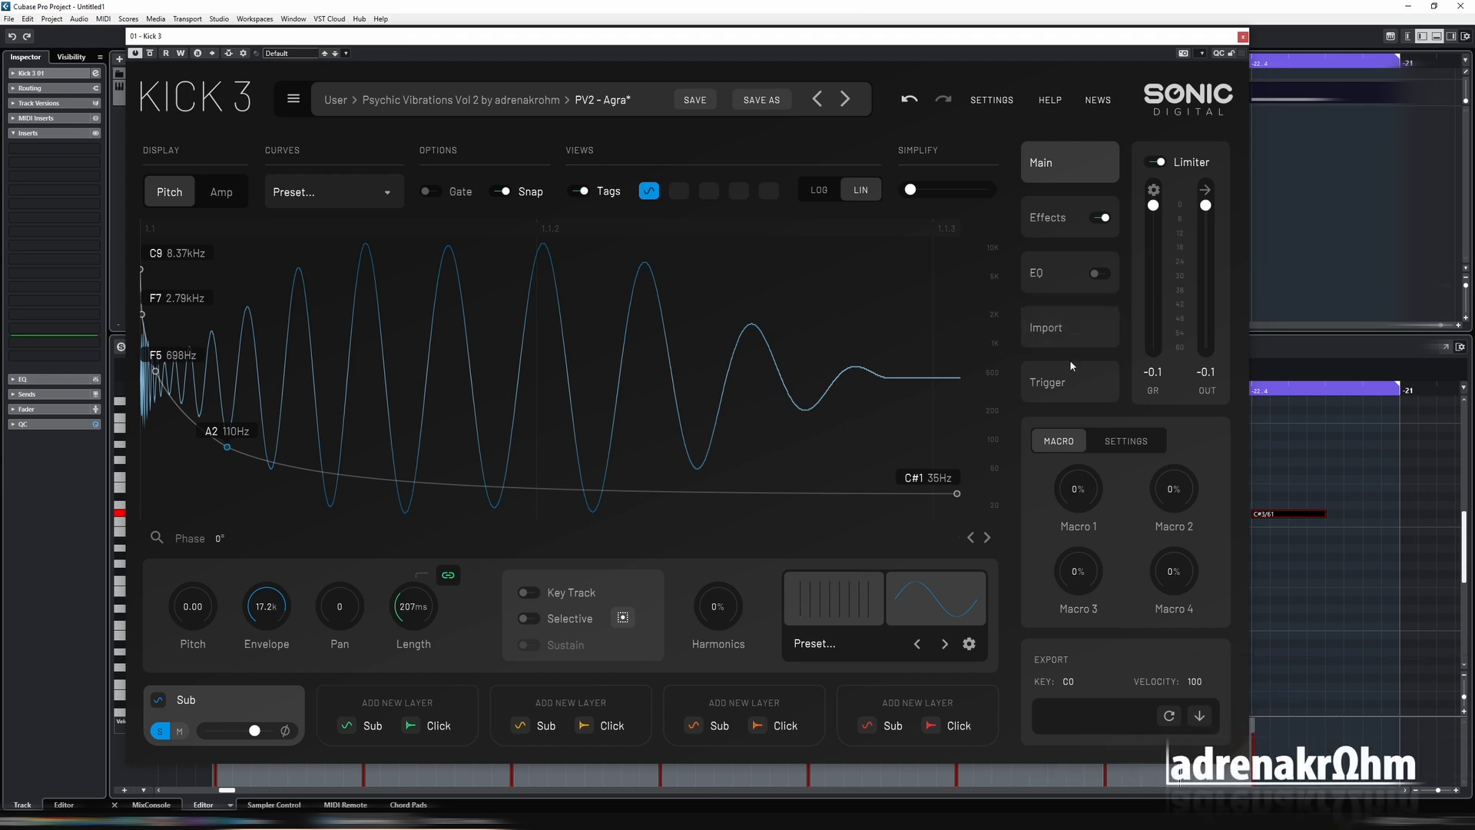
Import the PV2 - Howrah sample from the media browser and analyse it.
{"action": "left_click", "coordinate": [1061, 340]}
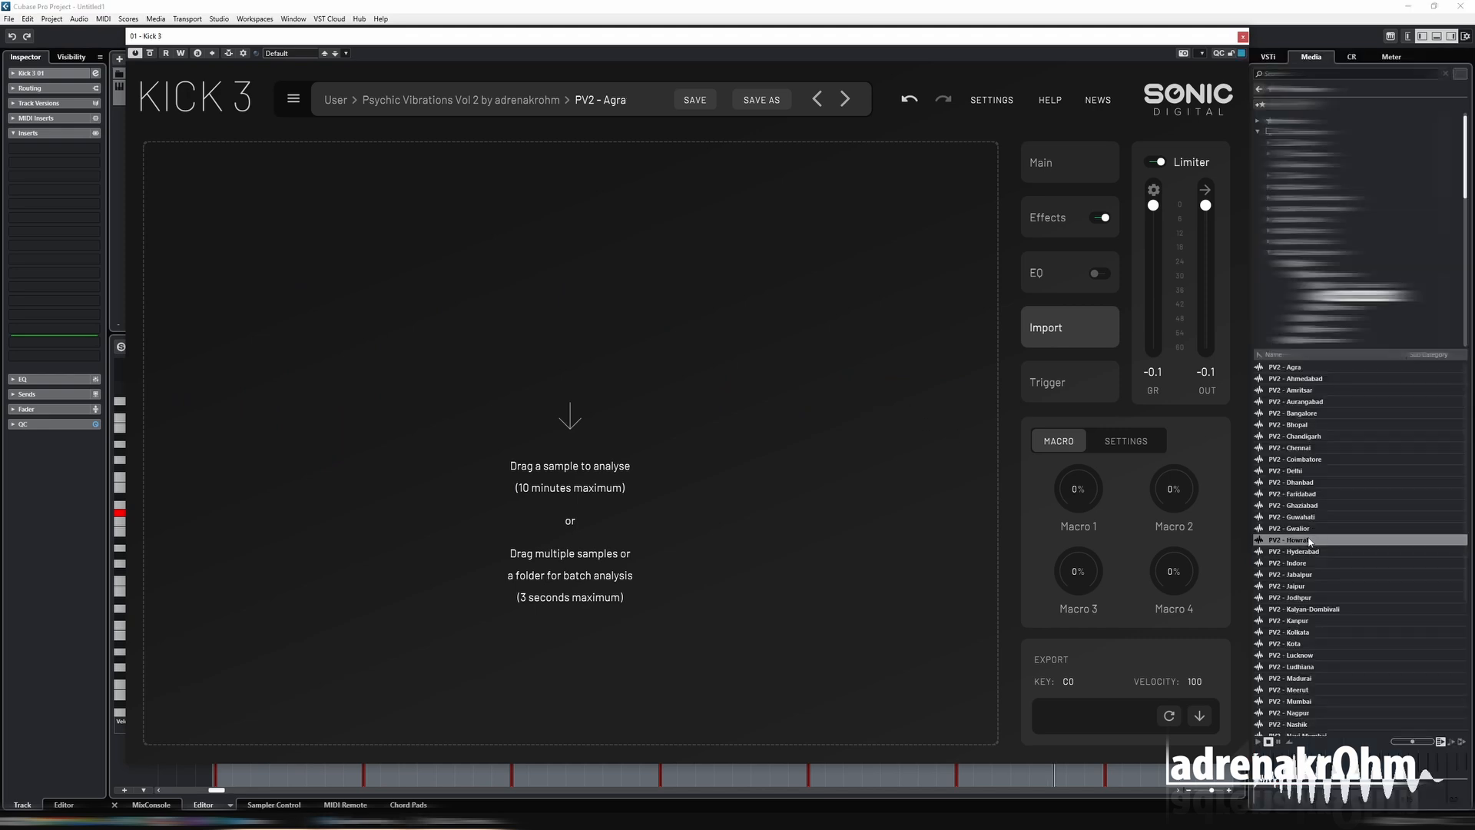
{"action": "left_click_drag", "start_coordinate": [1306, 540], "coordinate": [831, 534]}
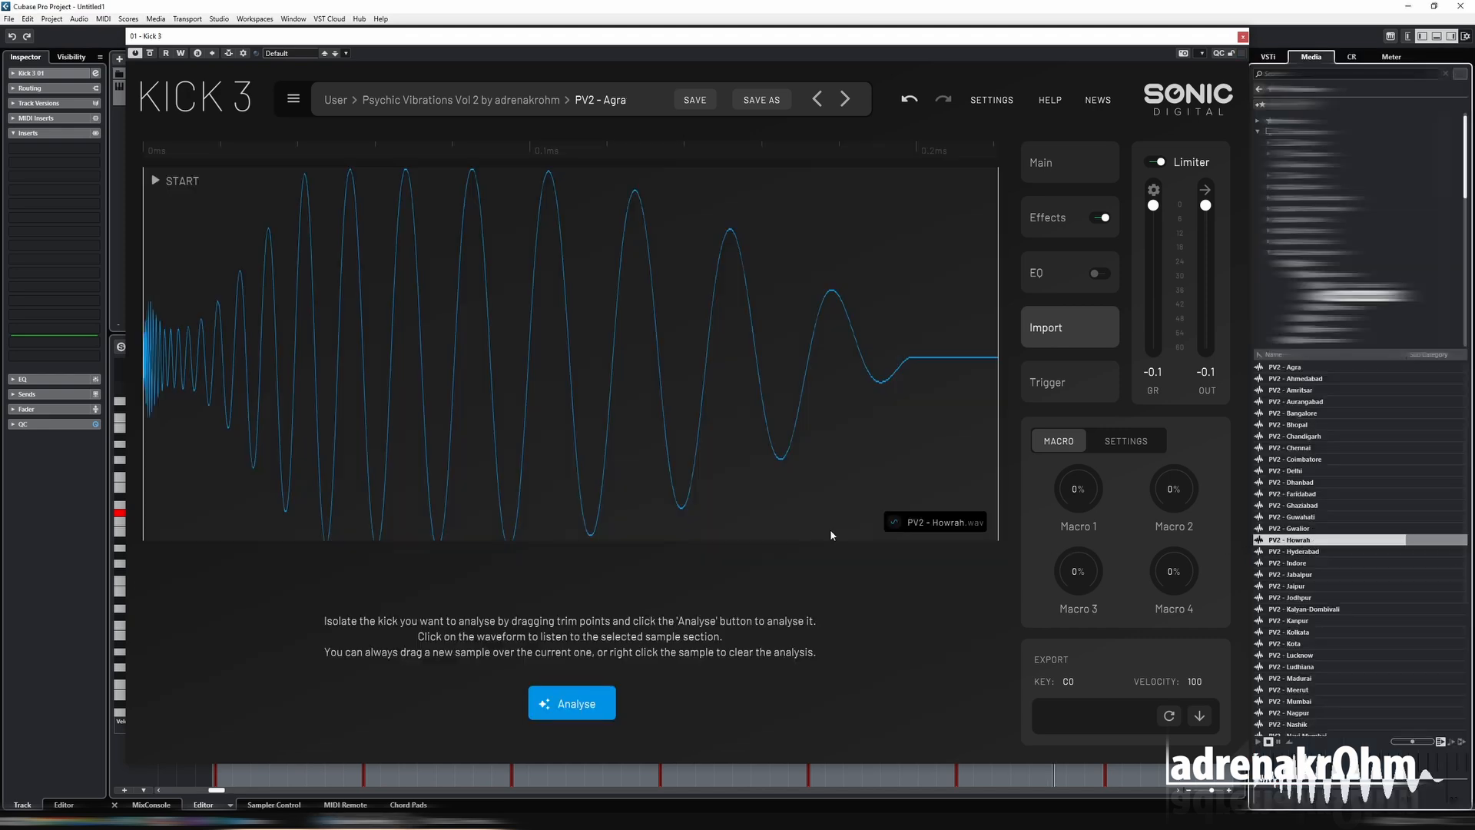
{"action": "left_click", "coordinate": [581, 714]}
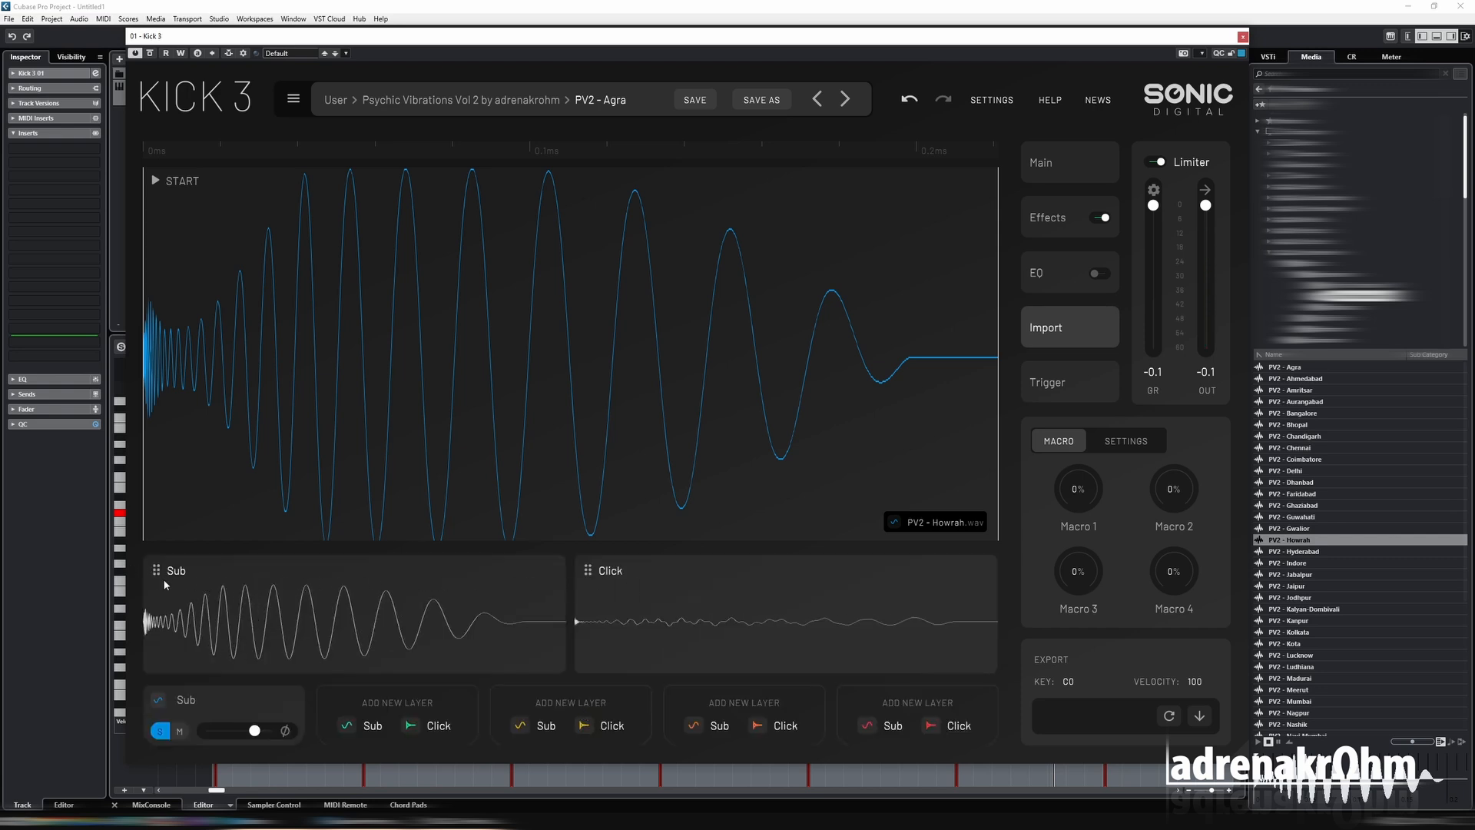
Assign the analysed Sub to the existing Sub layer and the Click to the second layer, and return to the main view.
{"action": "left_click_drag", "start_coordinate": [158, 571], "coordinate": [183, 710]}
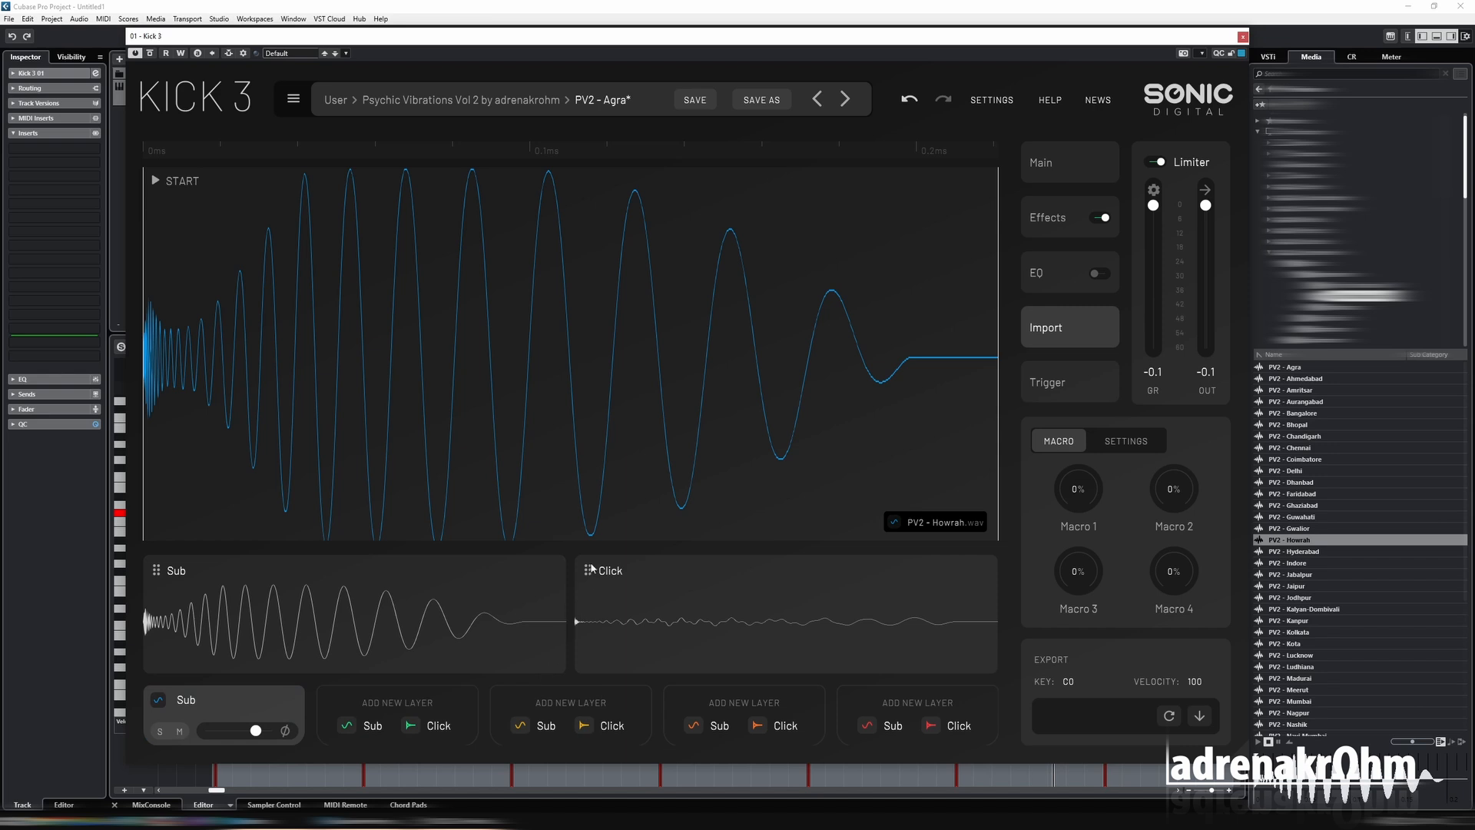
{"action": "left_click_drag", "start_coordinate": [592, 567], "coordinate": [442, 708]}
{"action": "left_click", "coordinate": [1067, 160]}
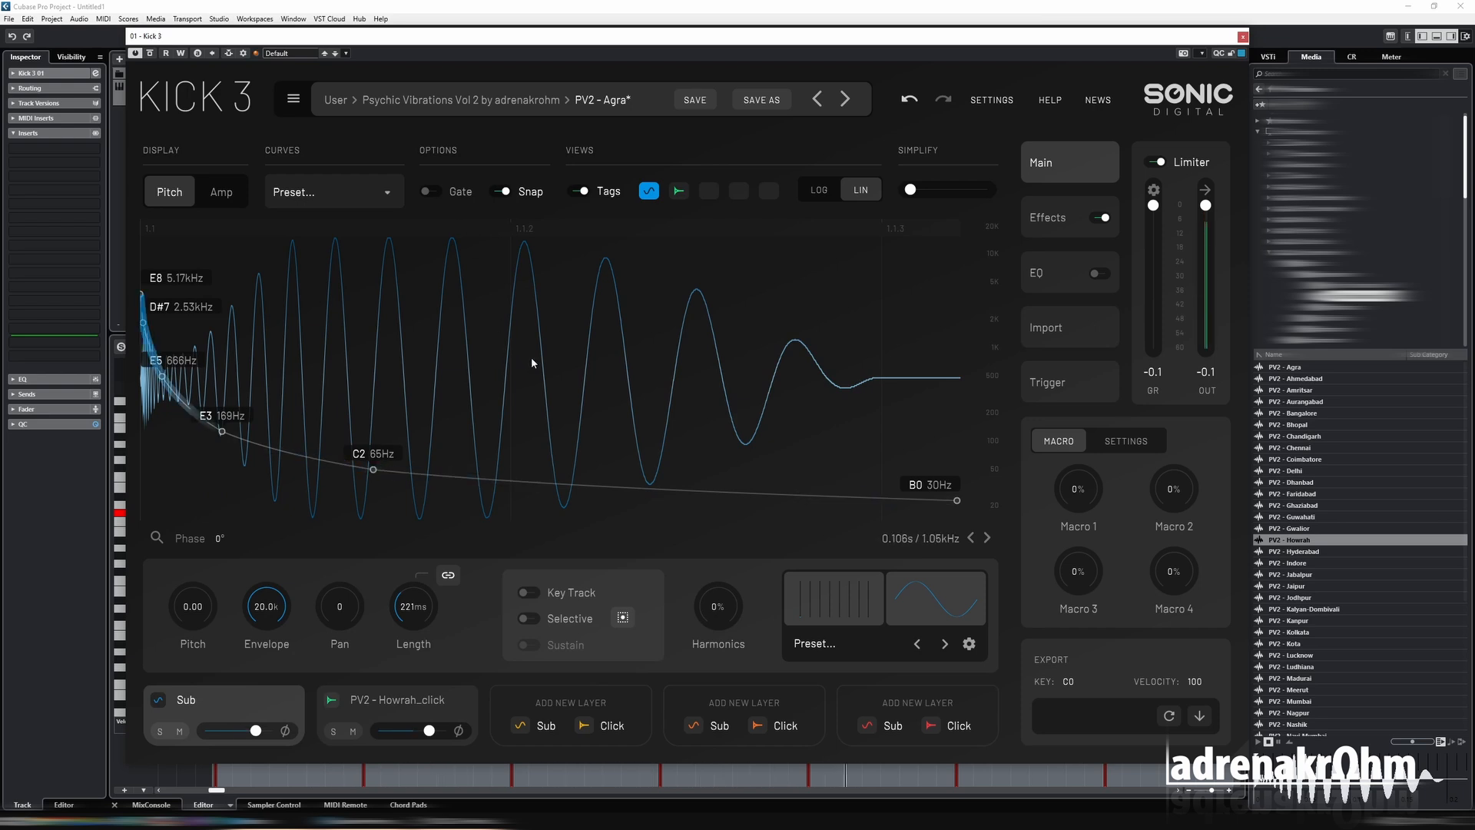
Shape the click layer's amplitude envelope to fall from 1.00 to 0.00 near the start and stay at 0.00, and return to the Sub layer.
{"action": "left_click", "coordinate": [397, 700]}
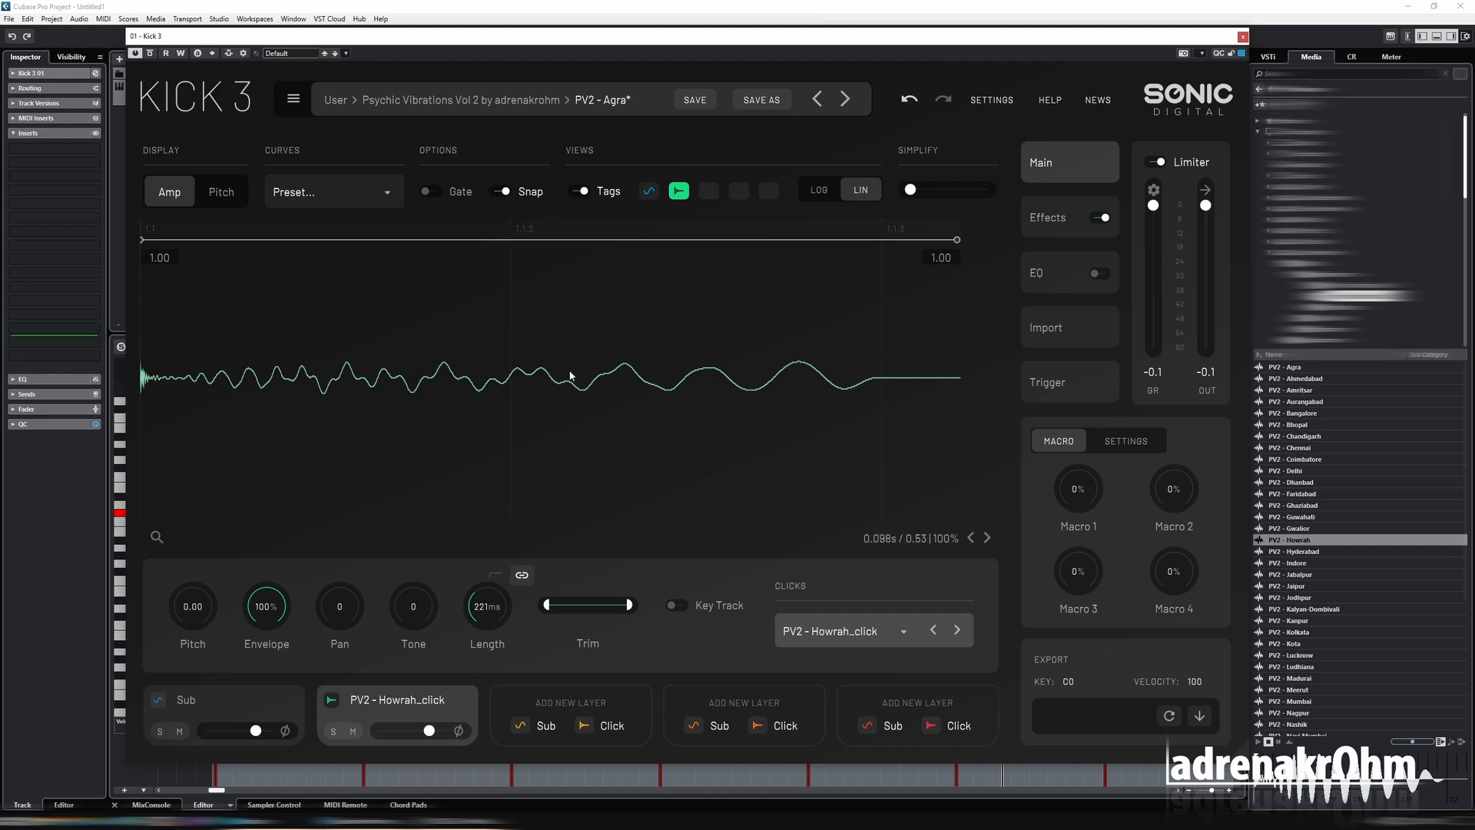
{"action": "left_click_drag", "start_coordinate": [958, 241], "coordinate": [549, 504]}
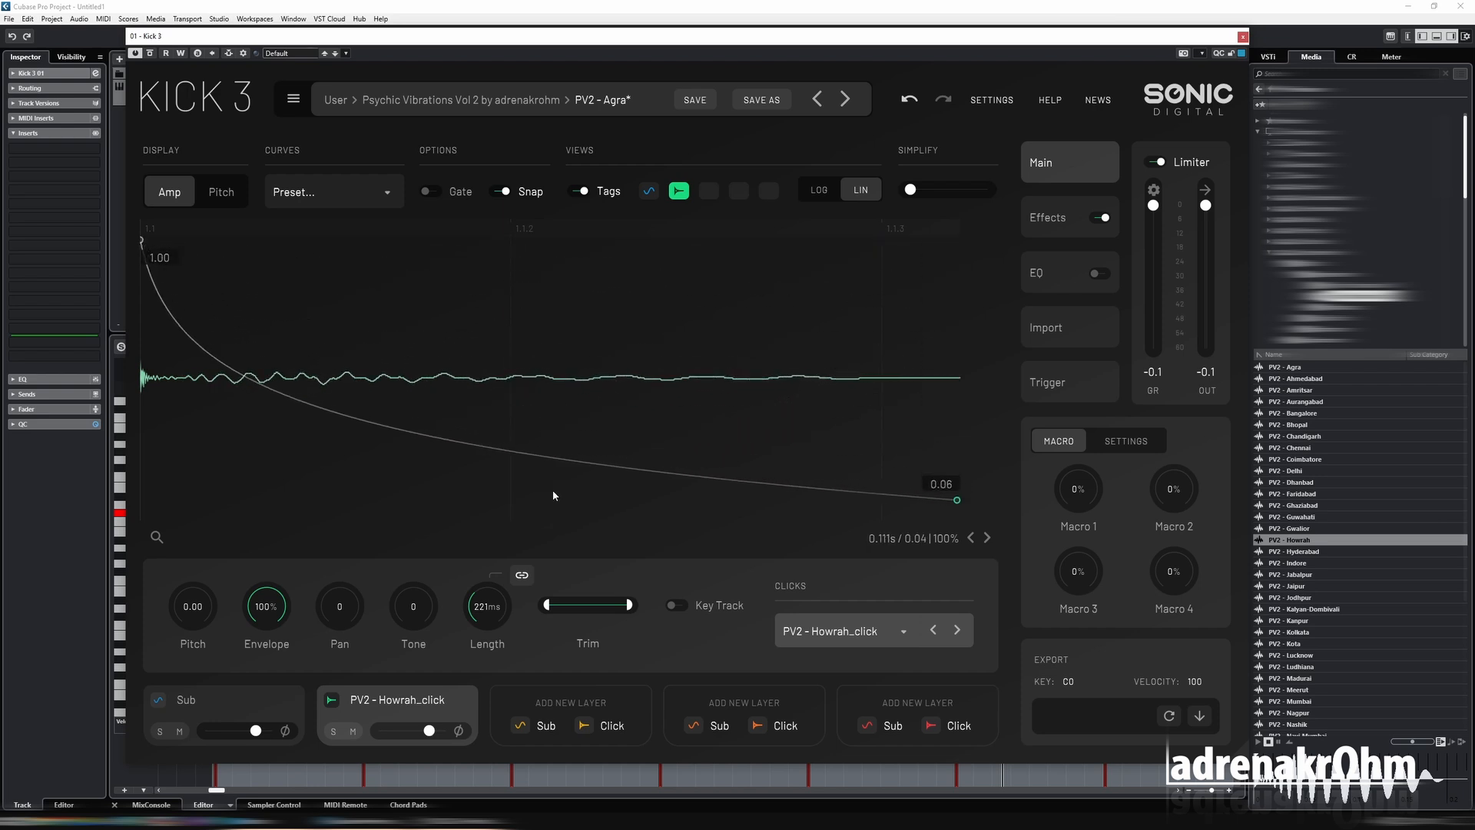
{"action": "double_click", "coordinate": [361, 424]}
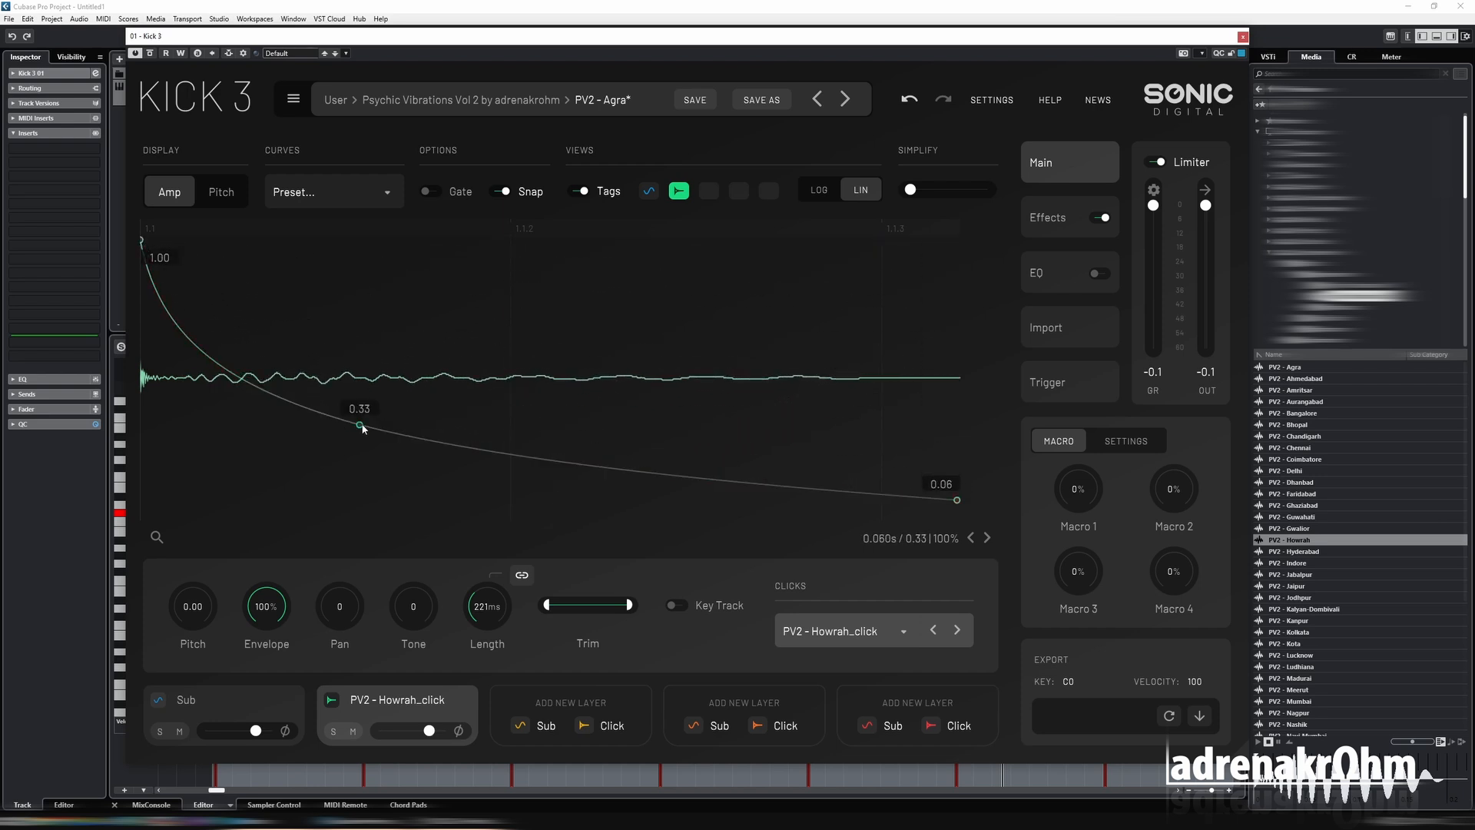
{"action": "left_click_drag", "start_coordinate": [362, 424], "coordinate": [269, 527]}
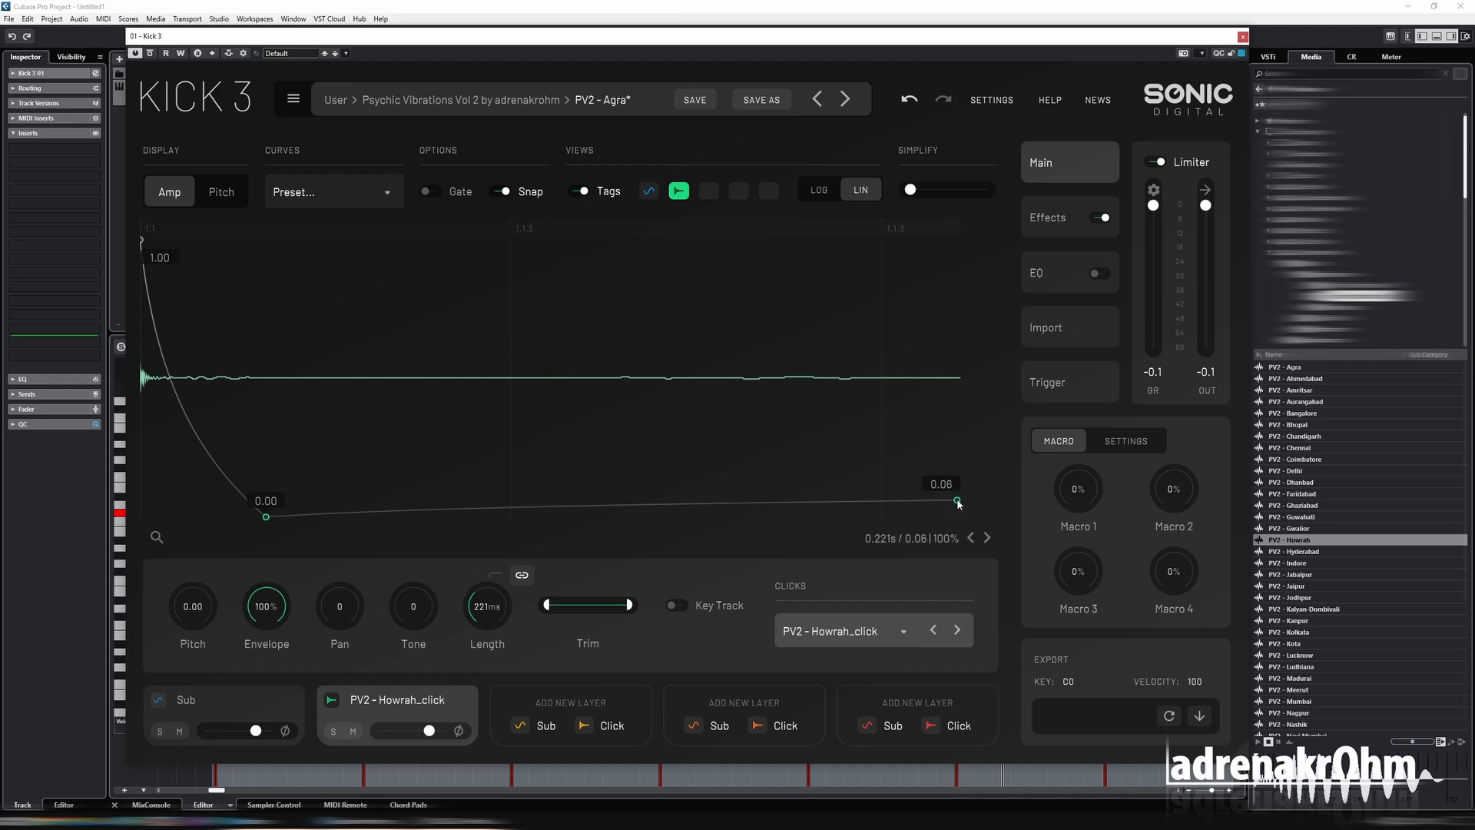
{"action": "left_click_drag", "start_coordinate": [957, 500], "coordinate": [965, 559]}
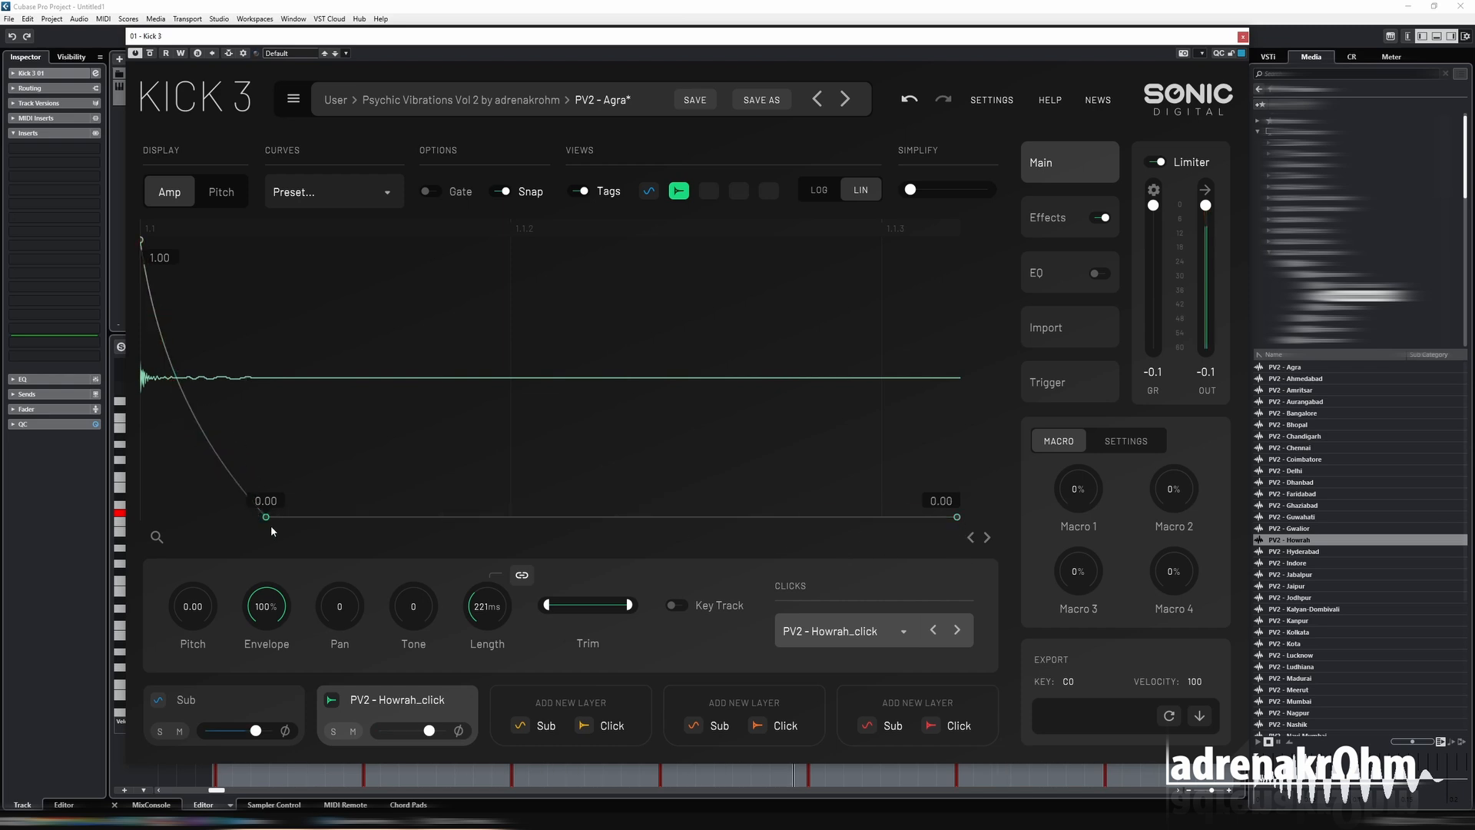
{"action": "left_click_drag", "start_coordinate": [266, 517], "coordinate": [194, 522]}
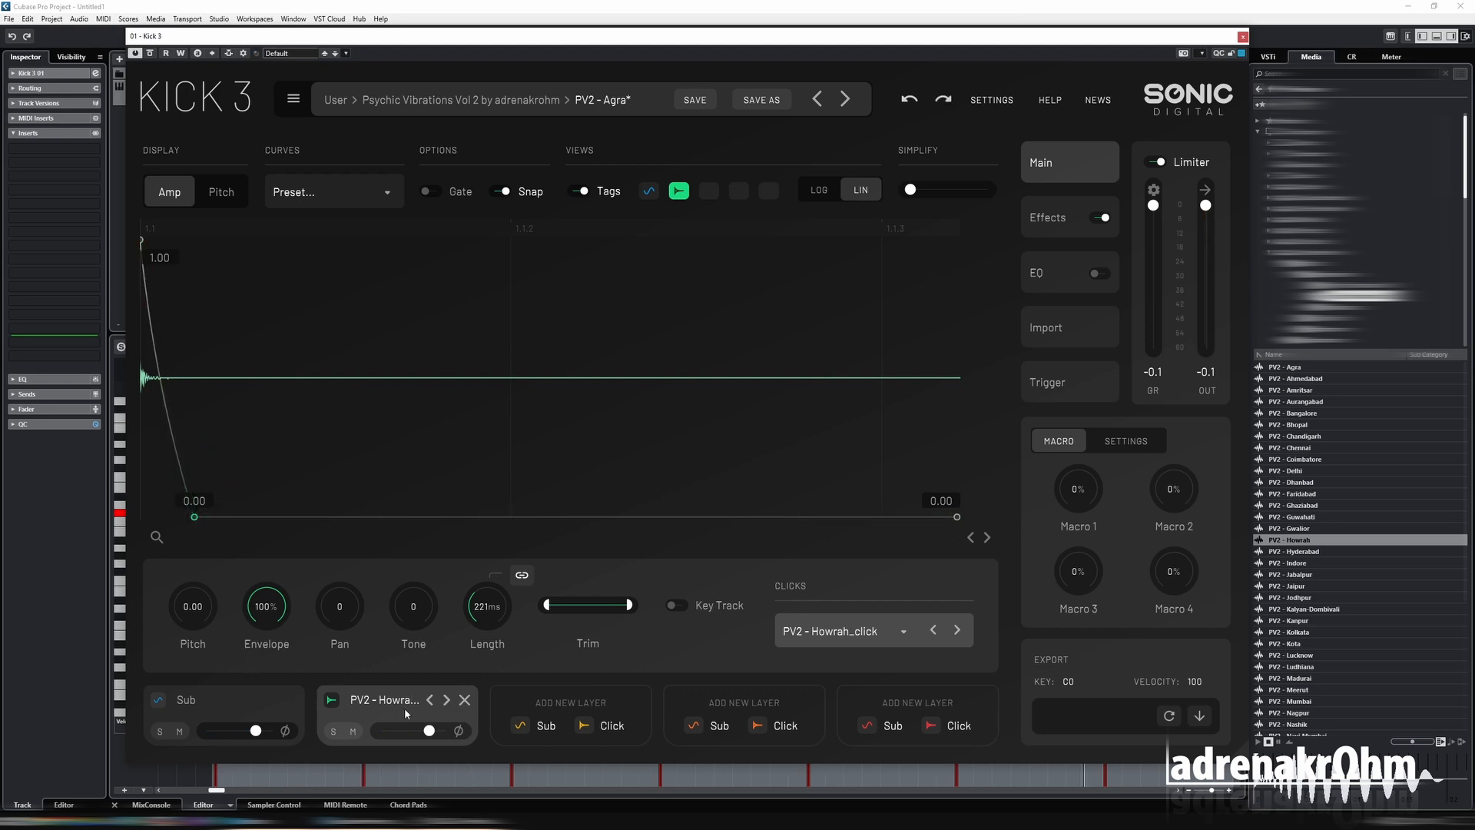
{"action": "left_click", "coordinate": [223, 700]}
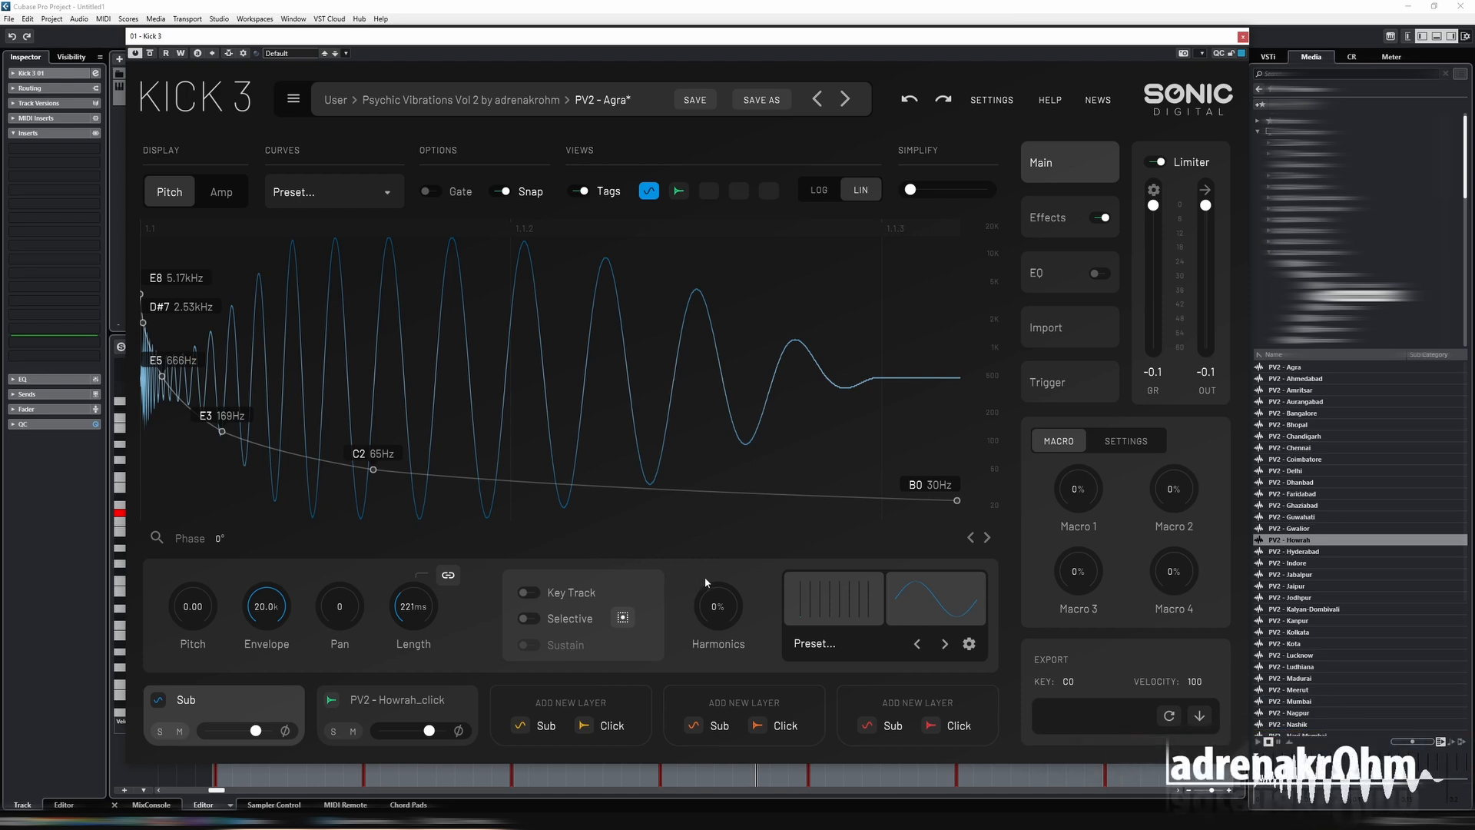
Route only the Sub layer into Insert 1 of the effects, enable its Wave effect and set the drive to 18%.
{"action": "left_click", "coordinate": [1060, 222]}
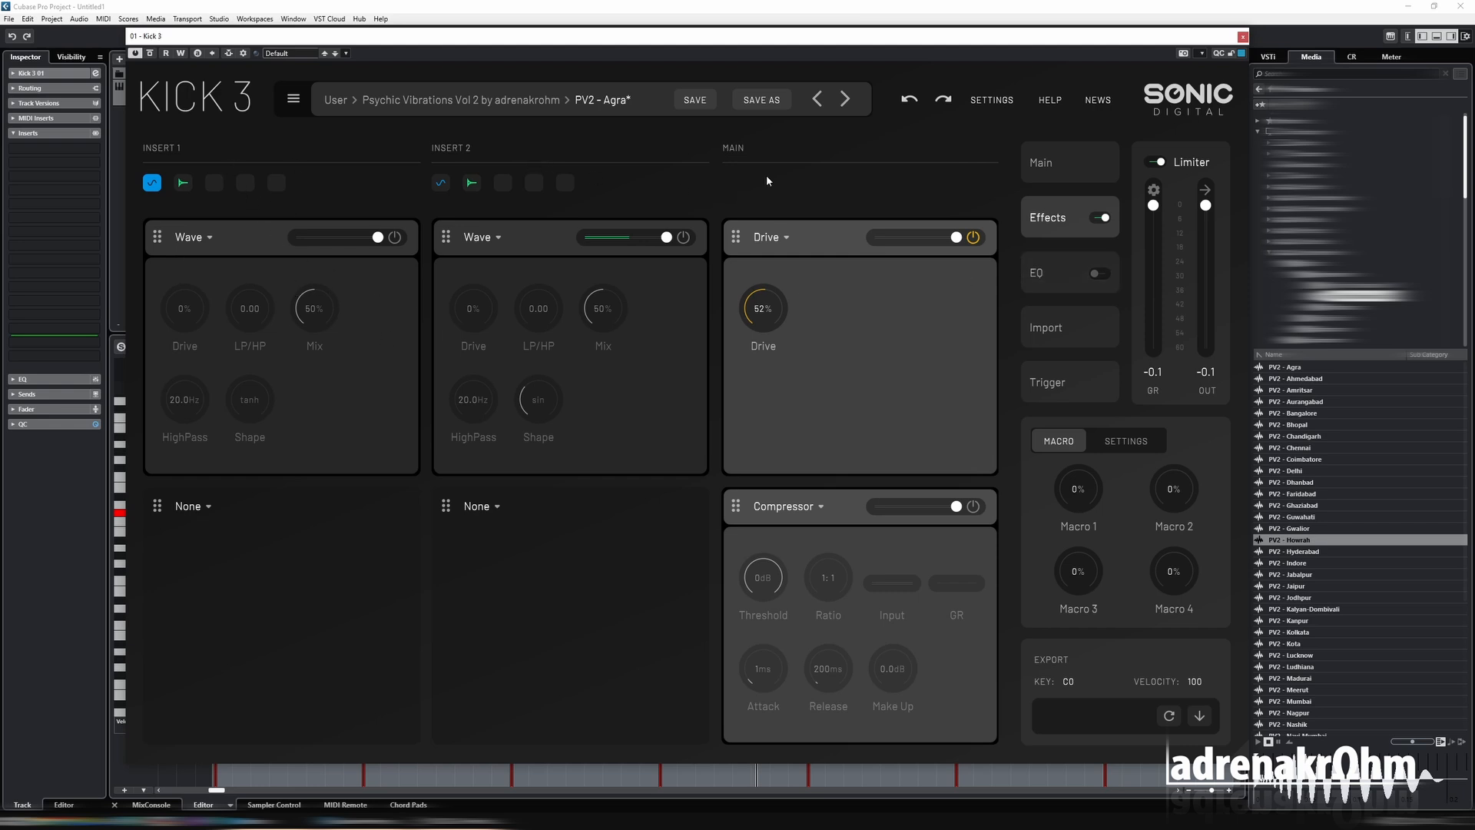
{"action": "left_click", "coordinate": [182, 188]}
{"action": "left_click", "coordinate": [394, 236]}
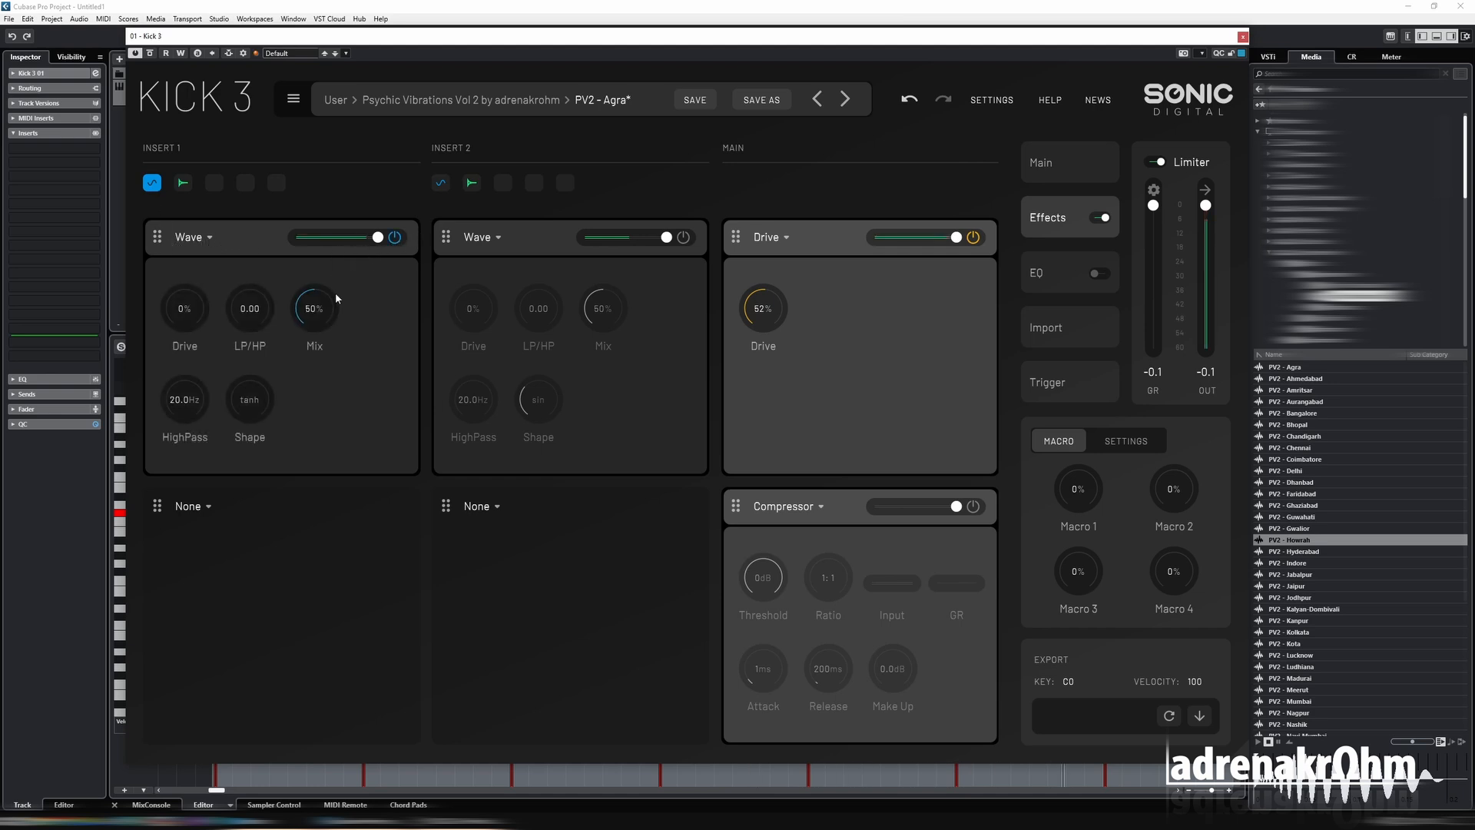
{"action": "mouse_move", "coordinate": [186, 306]}
{"action": "left_mouse_down"}
{"action": "mouse_move", "coordinate": [185, 266]}
{"action": "mouse_move", "coordinate": [177, 282]}
{"action": "left_mouse_up"}
Route only the click layer into Insert 2 and try a Clipper in its first slot, adjusting its drive and shape.
{"action": "left_click", "coordinate": [475, 186]}
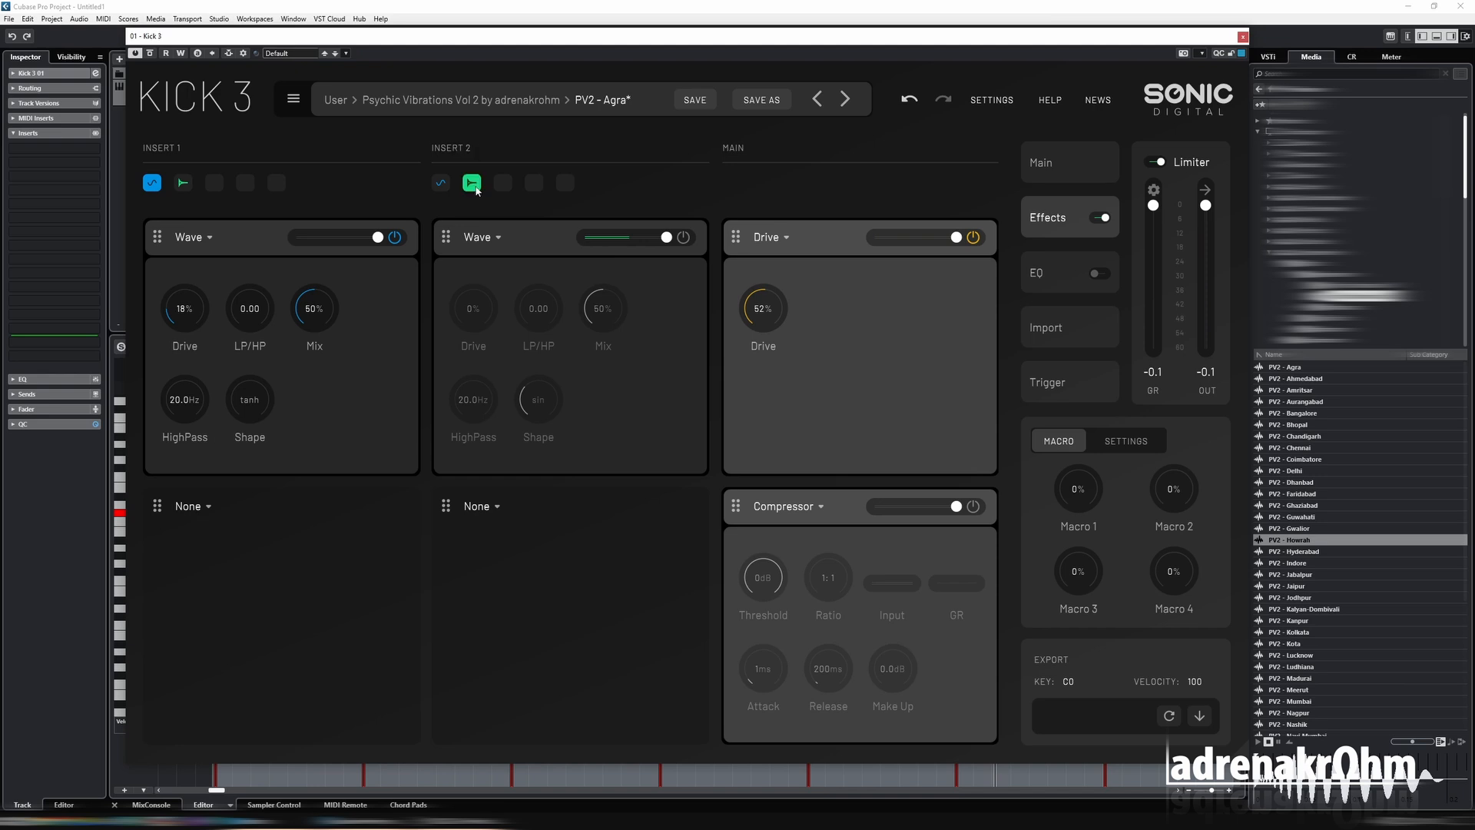
{"action": "left_click", "coordinate": [500, 239]}
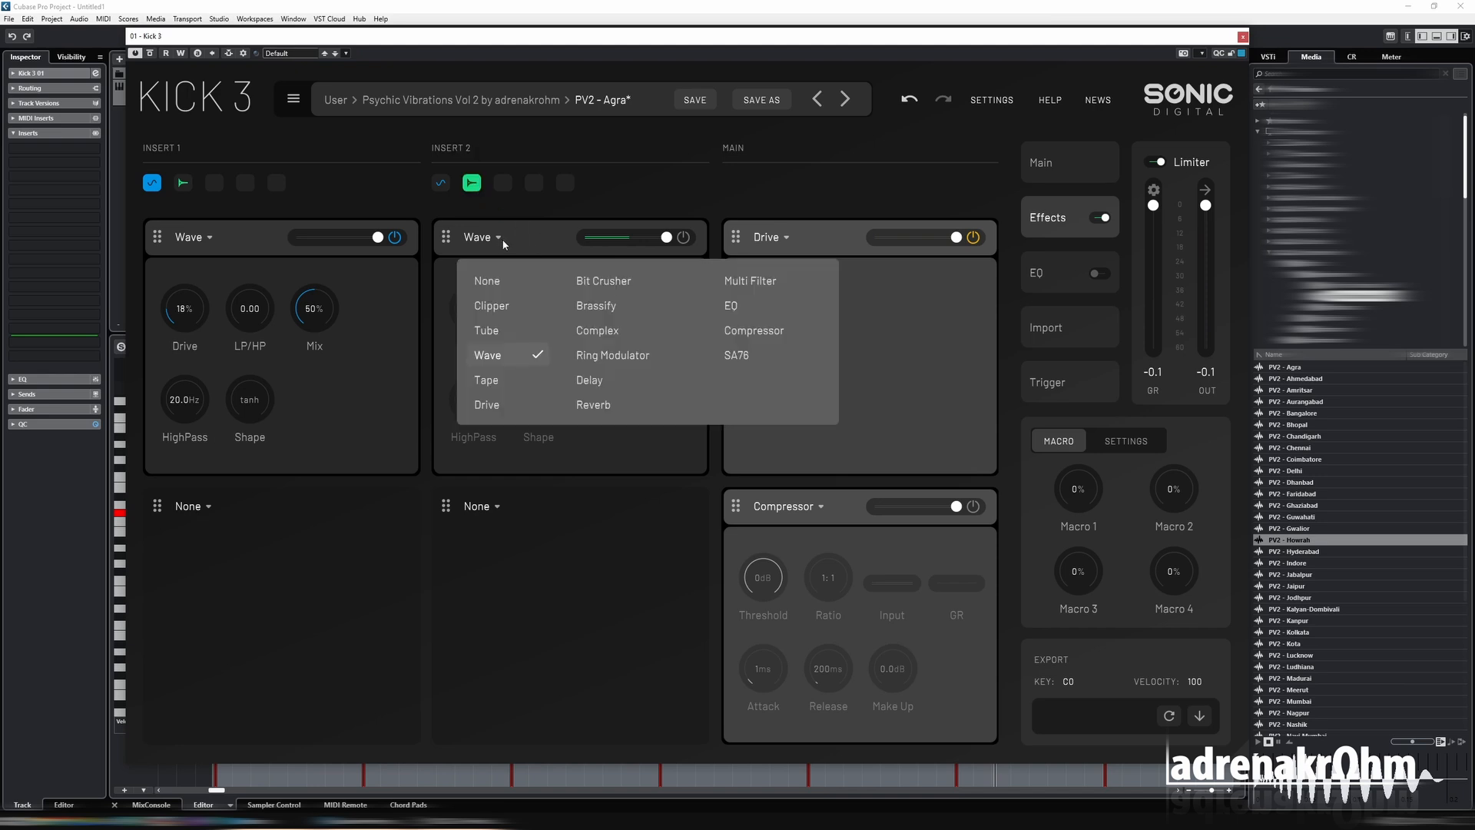
{"action": "left_click", "coordinate": [523, 306]}
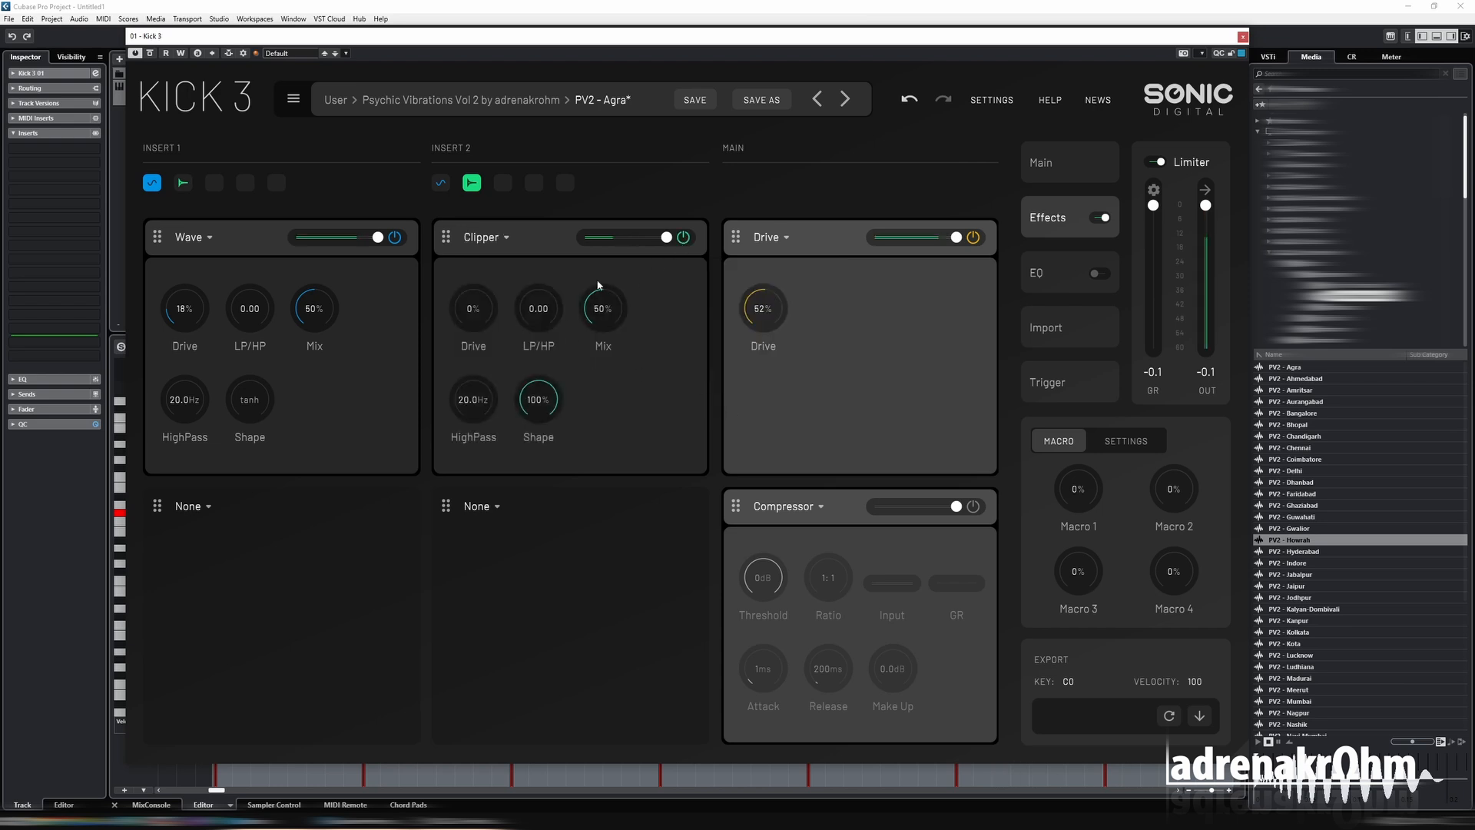
{"action": "left_click_drag", "start_coordinate": [482, 317], "coordinate": [485, 237]}
{"action": "left_click_drag", "start_coordinate": [528, 404], "coordinate": [536, 415]}
Replace Insert 2's first effect with Drive set to 44%, and add an EQ in its second slot.
{"action": "left_click", "coordinate": [507, 238]}
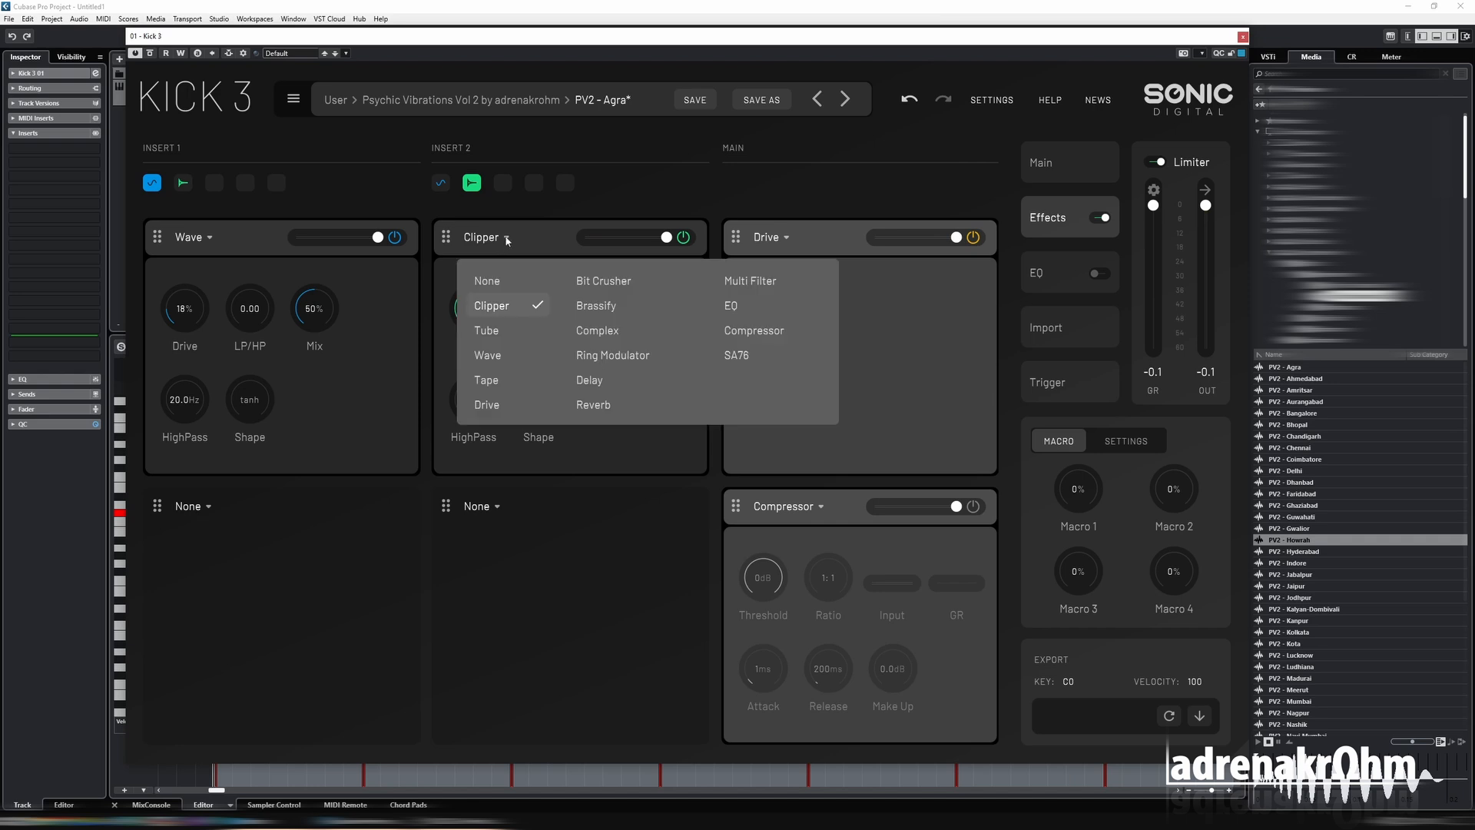
{"action": "left_click", "coordinate": [488, 405]}
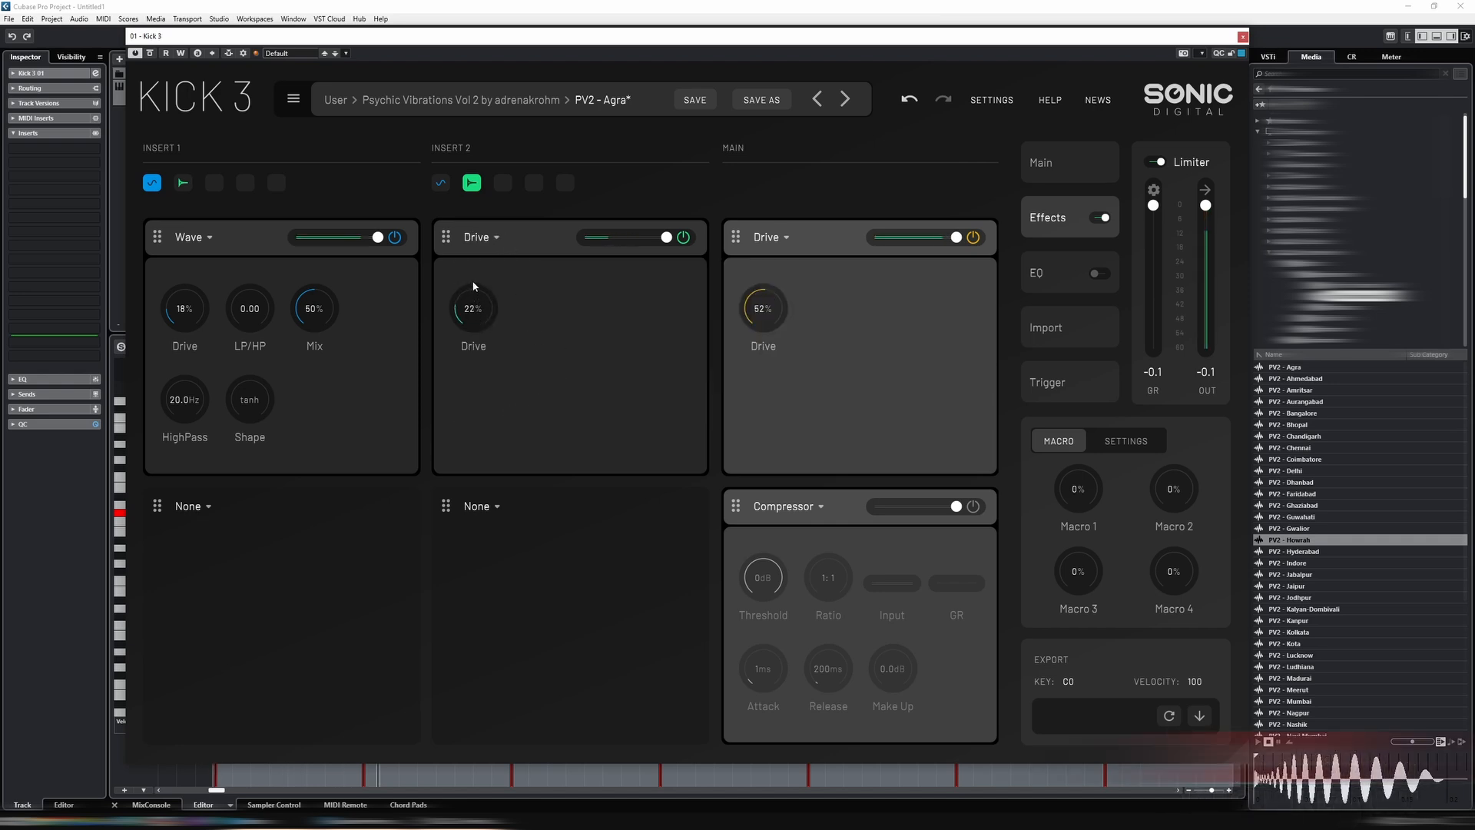
{"action": "left_click_drag", "start_coordinate": [463, 265], "coordinate": [467, 252]}
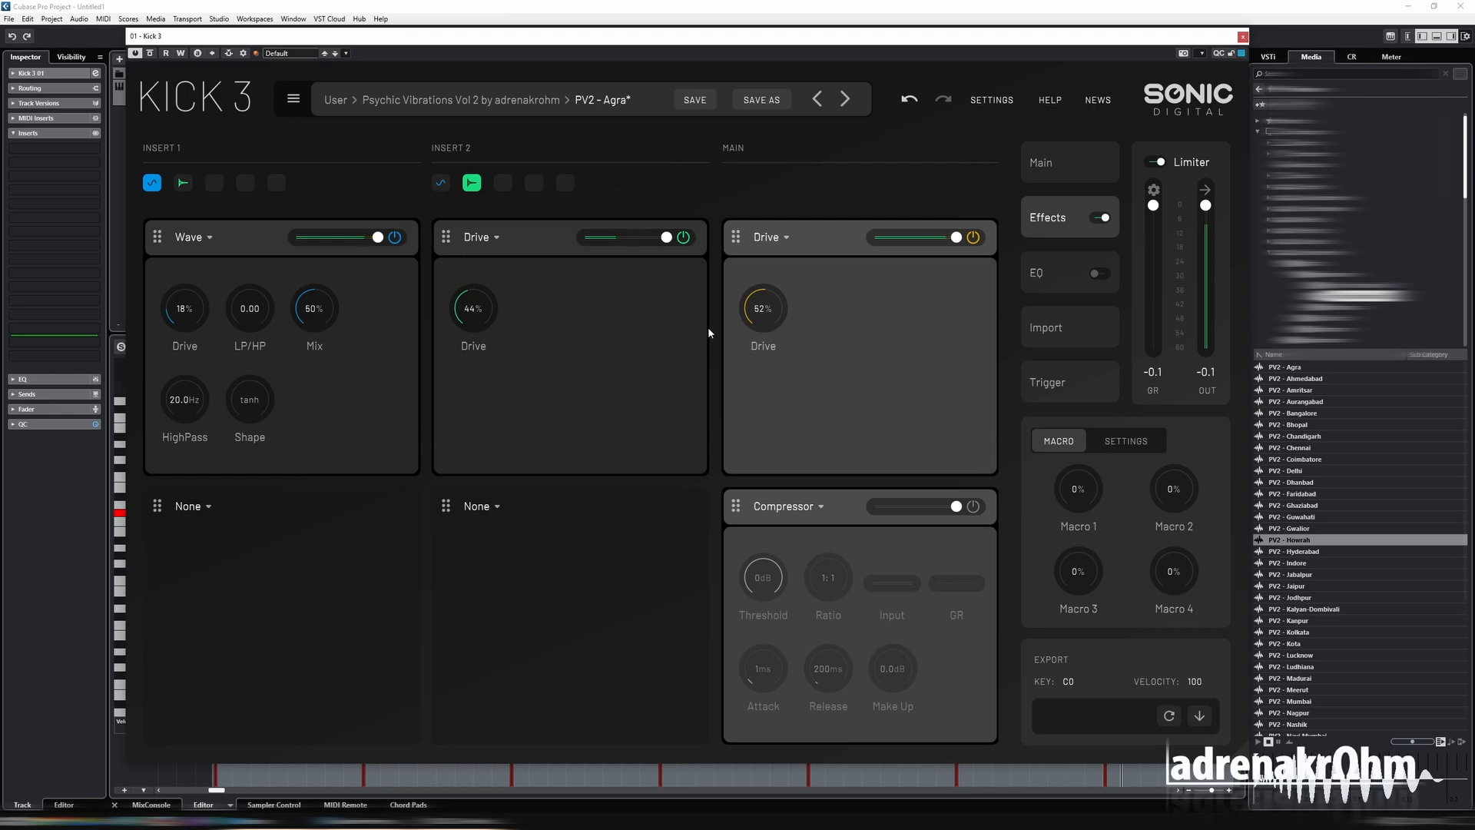
{"action": "left_click", "coordinate": [480, 505]}
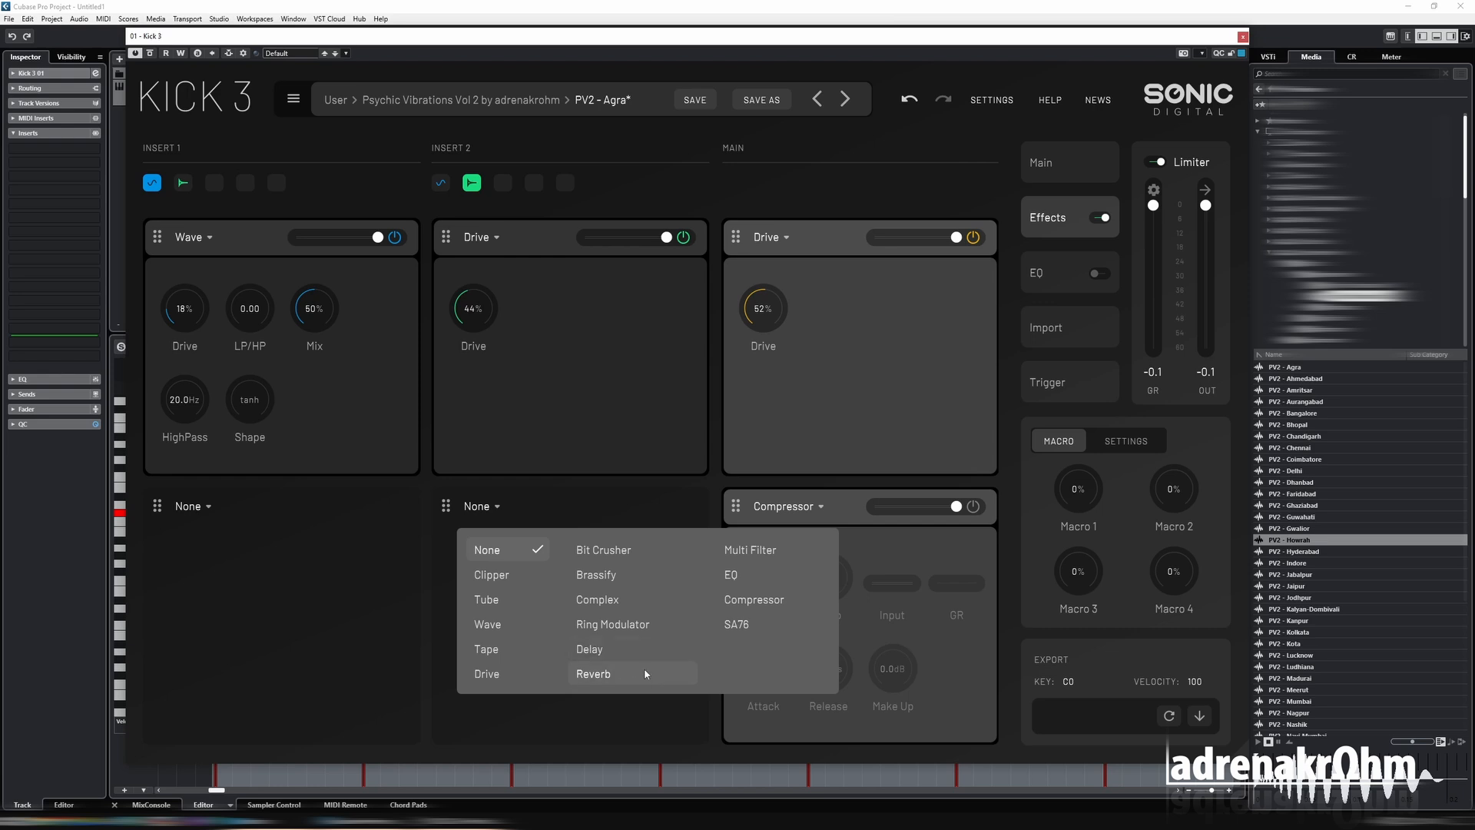
{"action": "left_click", "coordinate": [743, 580]}
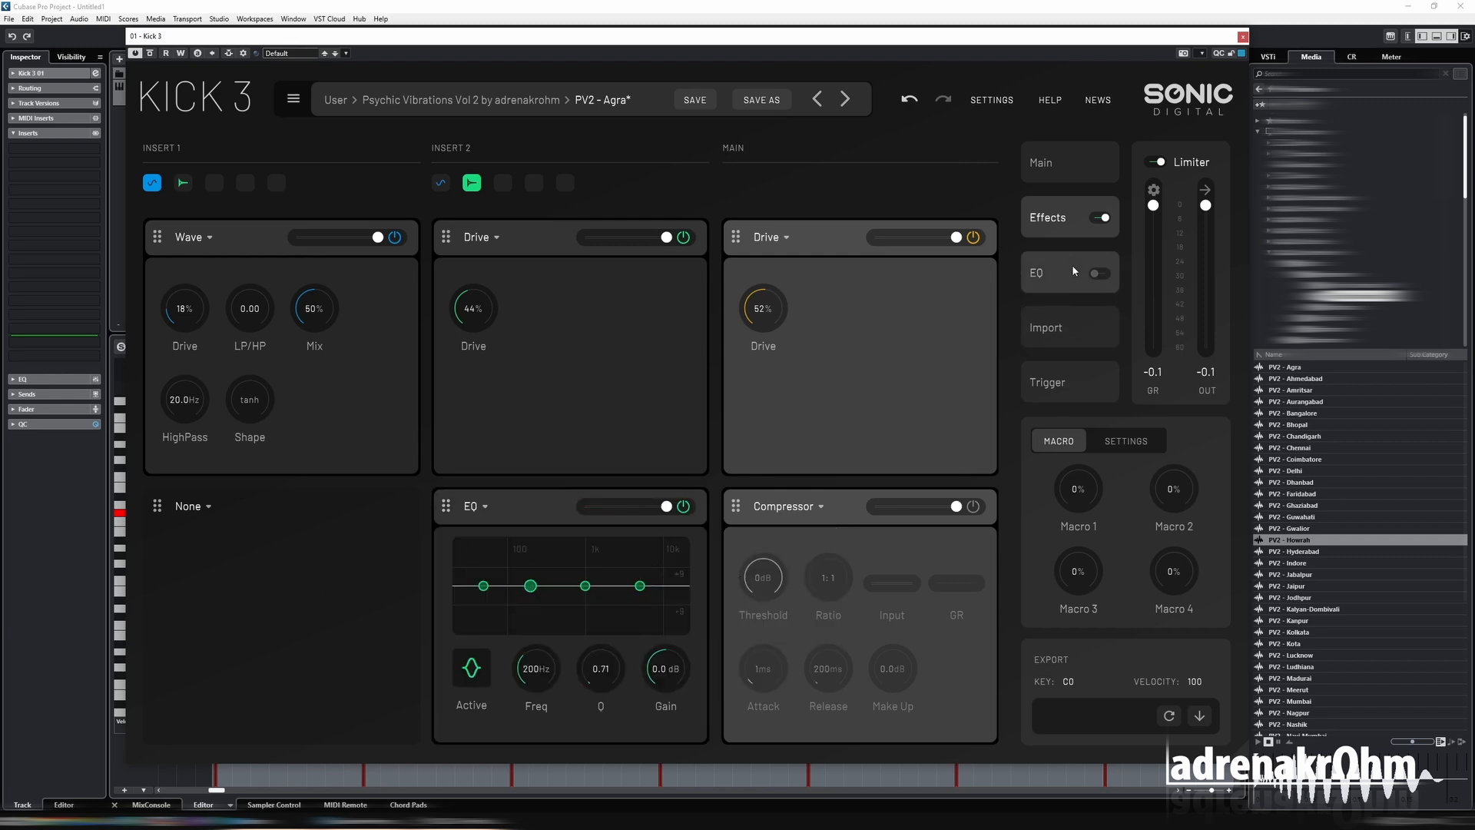
Examine the Main chain's effect choices, pass through the EQ and Import pages, and open the Trigger page.
{"action": "left_click", "coordinate": [788, 238]}
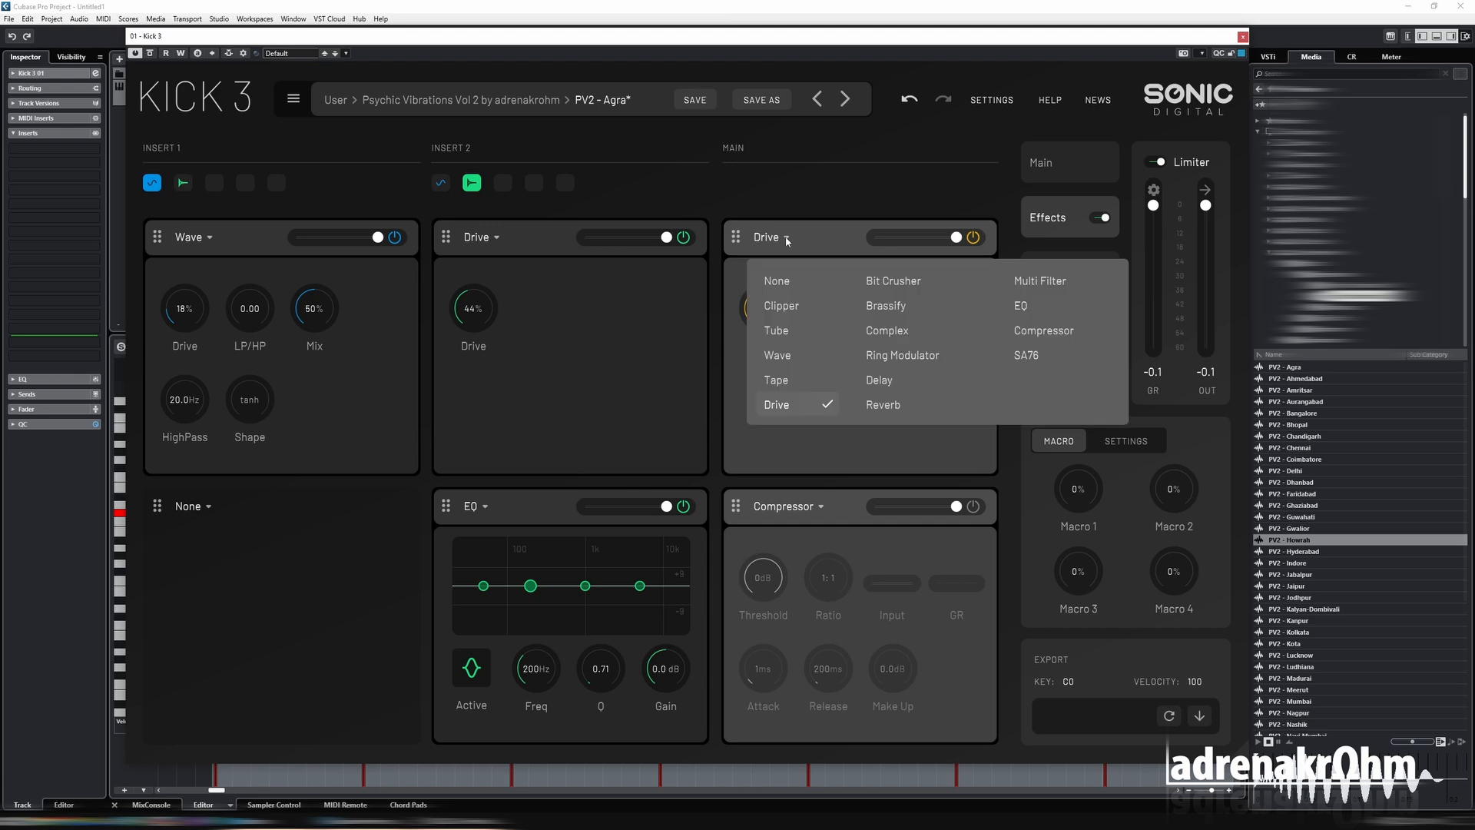
{"action": "left_click", "coordinate": [840, 248]}
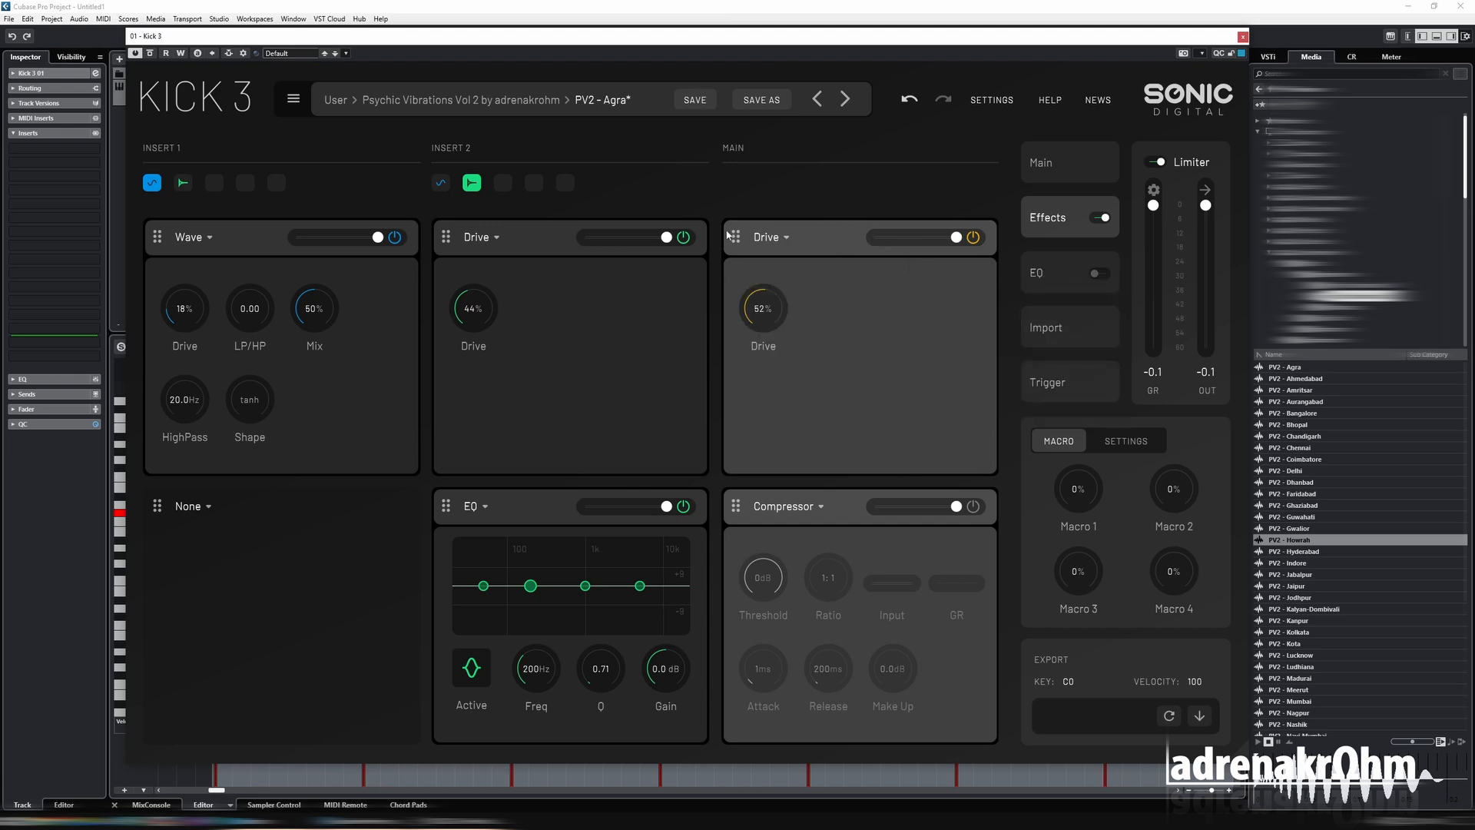
{"action": "left_click", "coordinate": [1038, 286]}
{"action": "left_click", "coordinate": [1073, 338]}
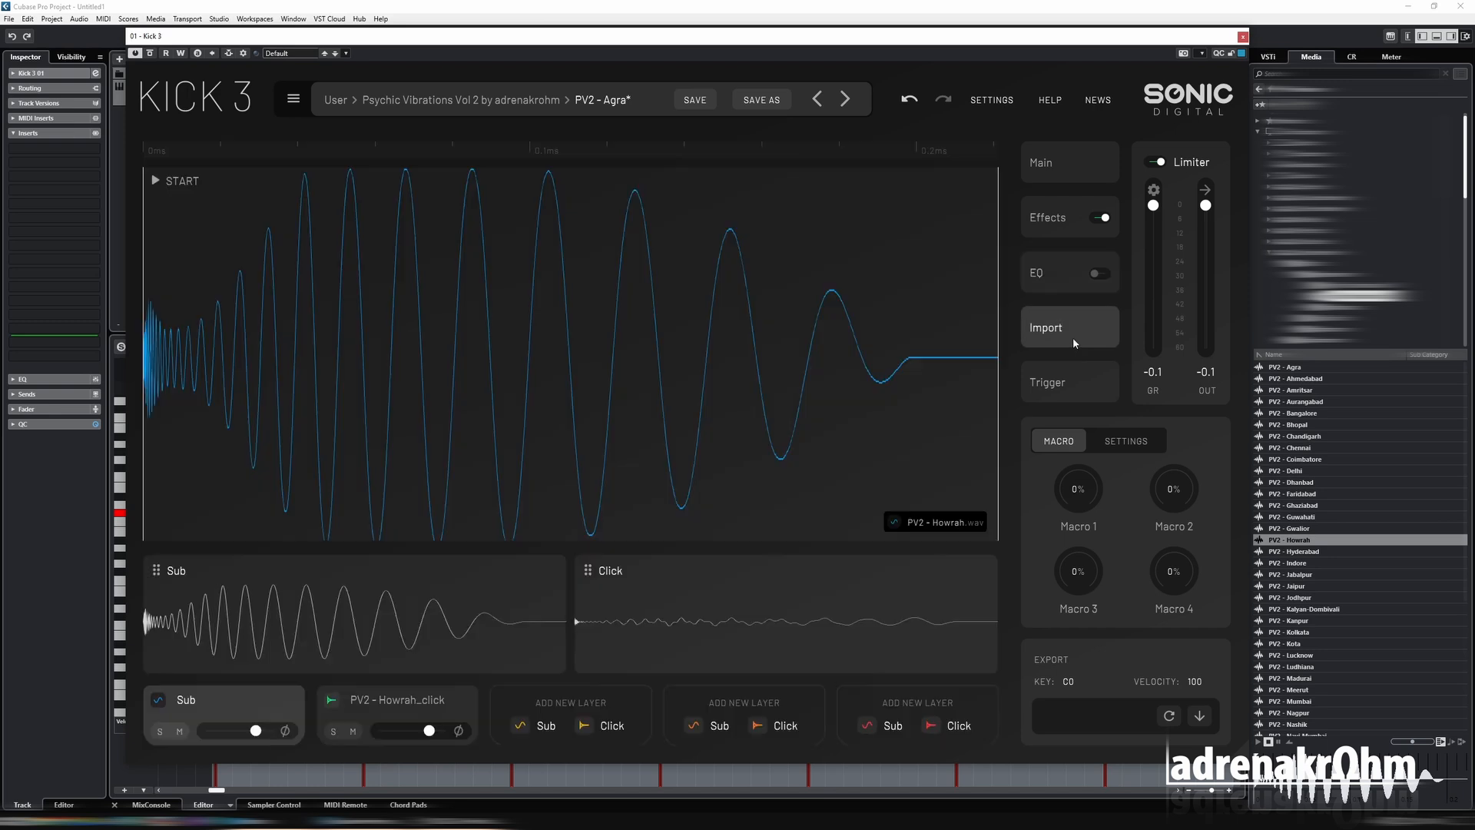
{"action": "left_click", "coordinate": [1063, 387]}
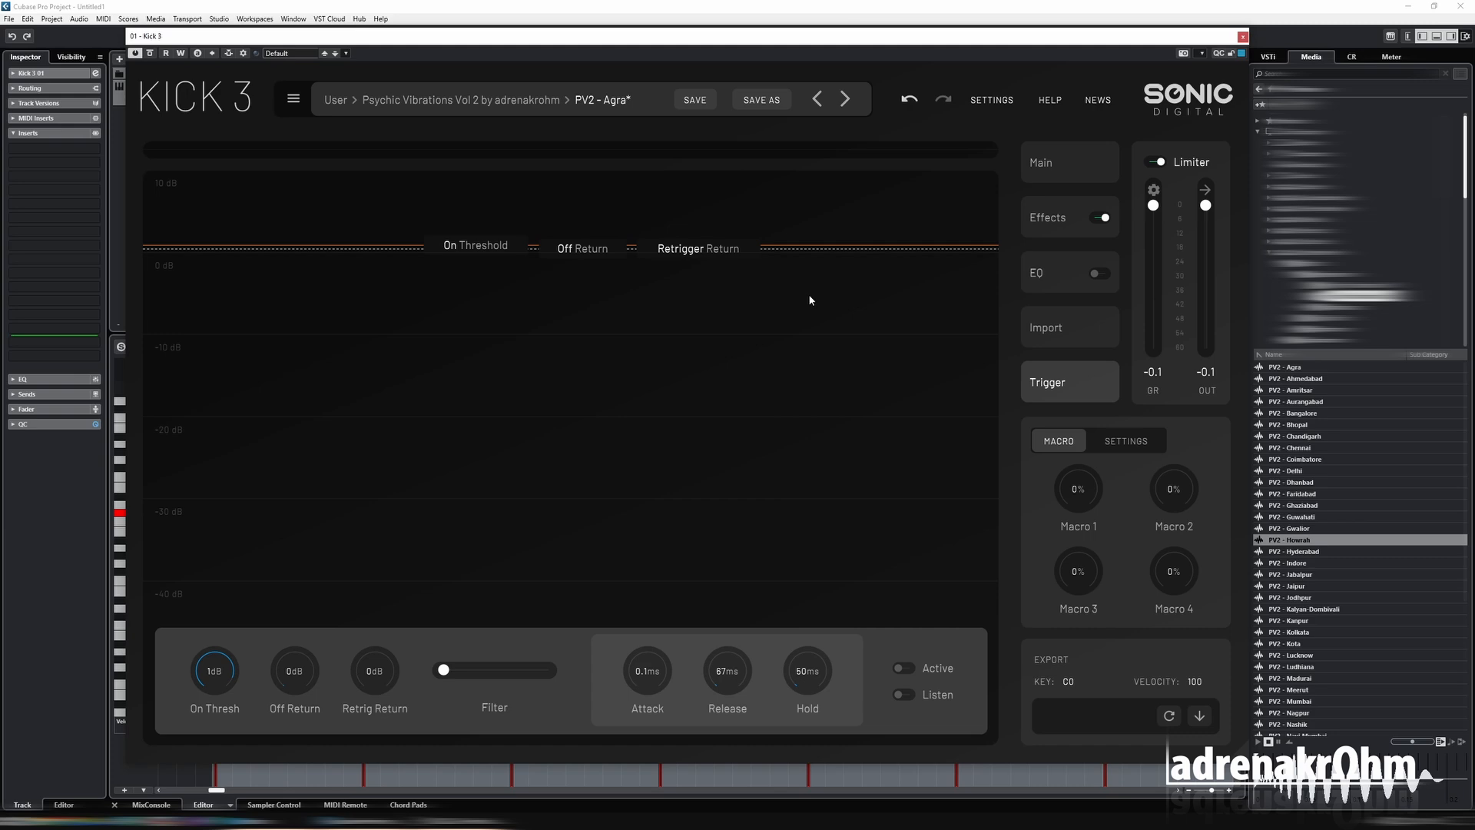
Move the plugin window out of the way and add a Sampler track with the default settings below the Kick 3 track.
{"action": "left_click_drag", "start_coordinate": [514, 36], "coordinate": [411, 301]}
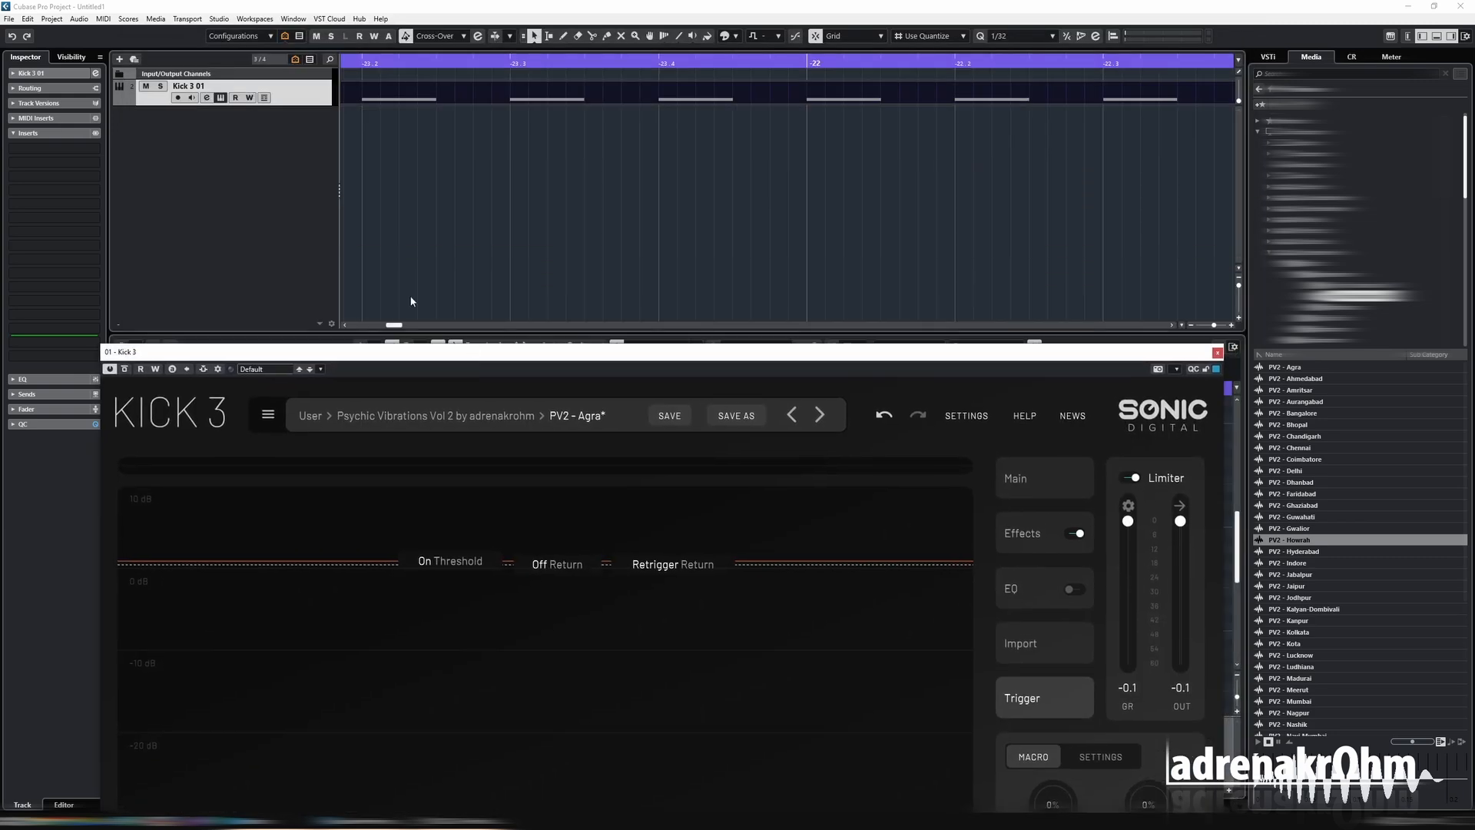
{"action": "right_click", "coordinate": [221, 174]}
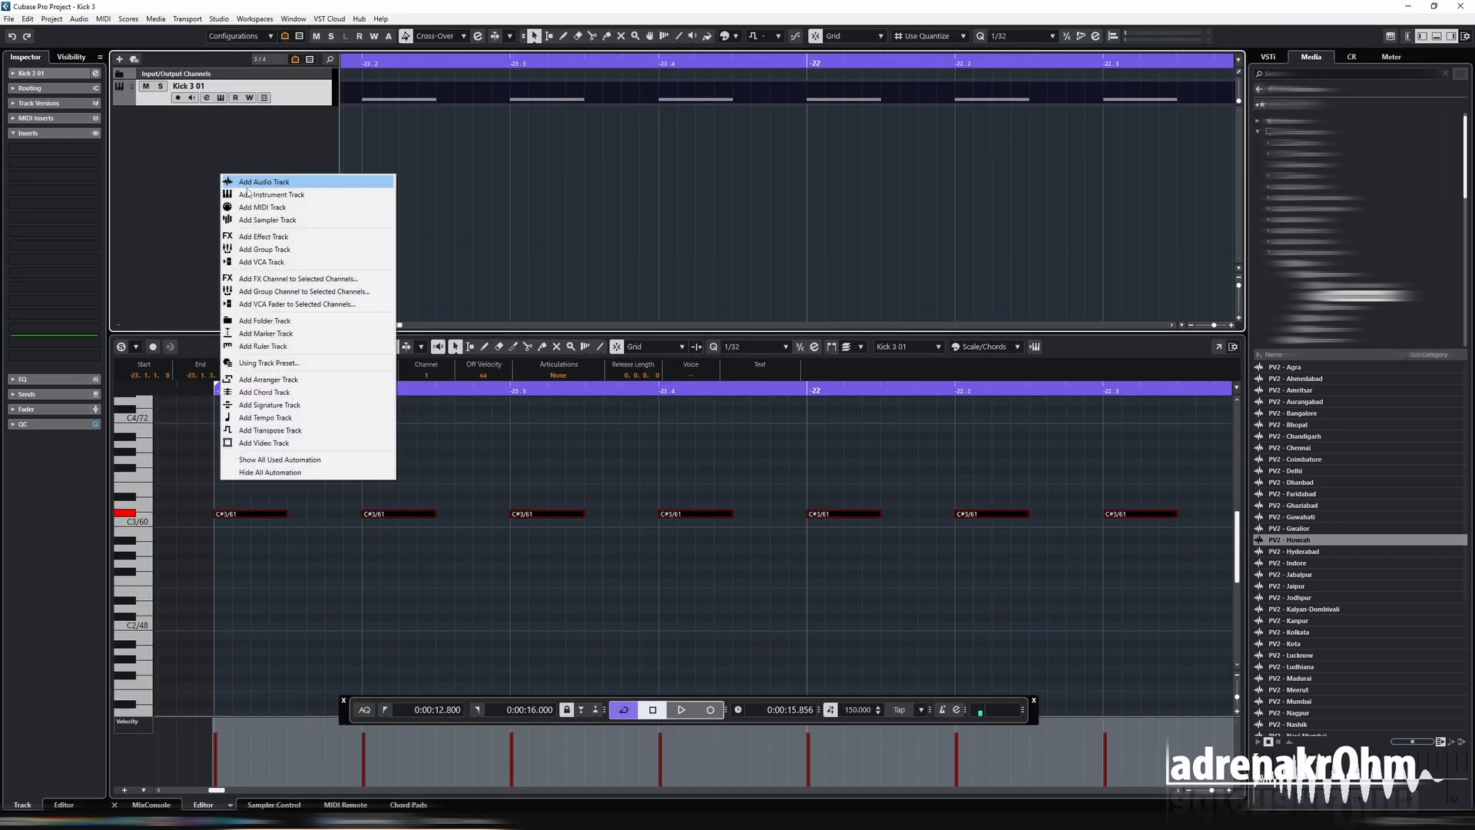
{"action": "left_click", "coordinate": [265, 220]}
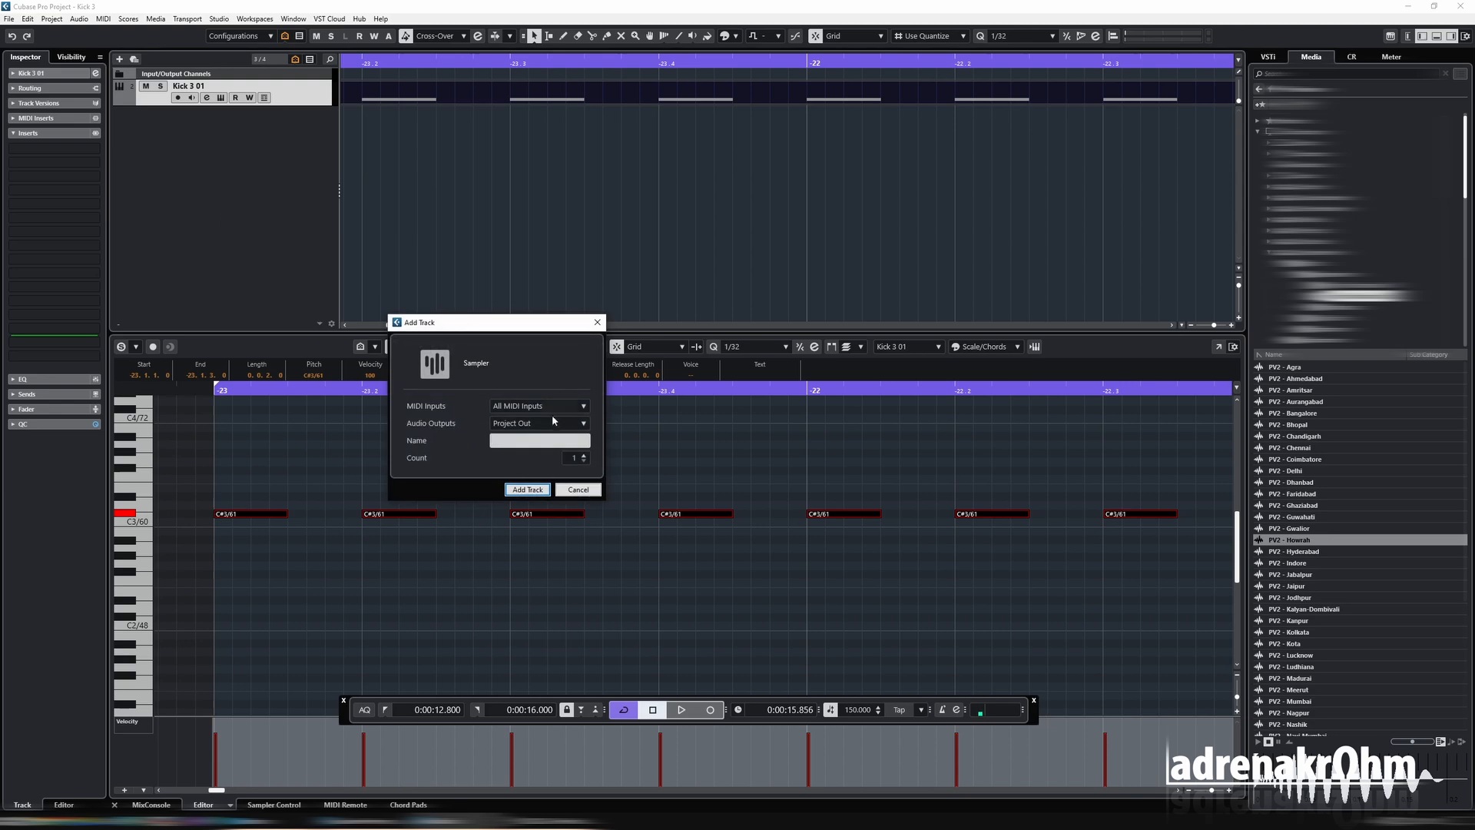
{"action": "left_click", "coordinate": [527, 489]}
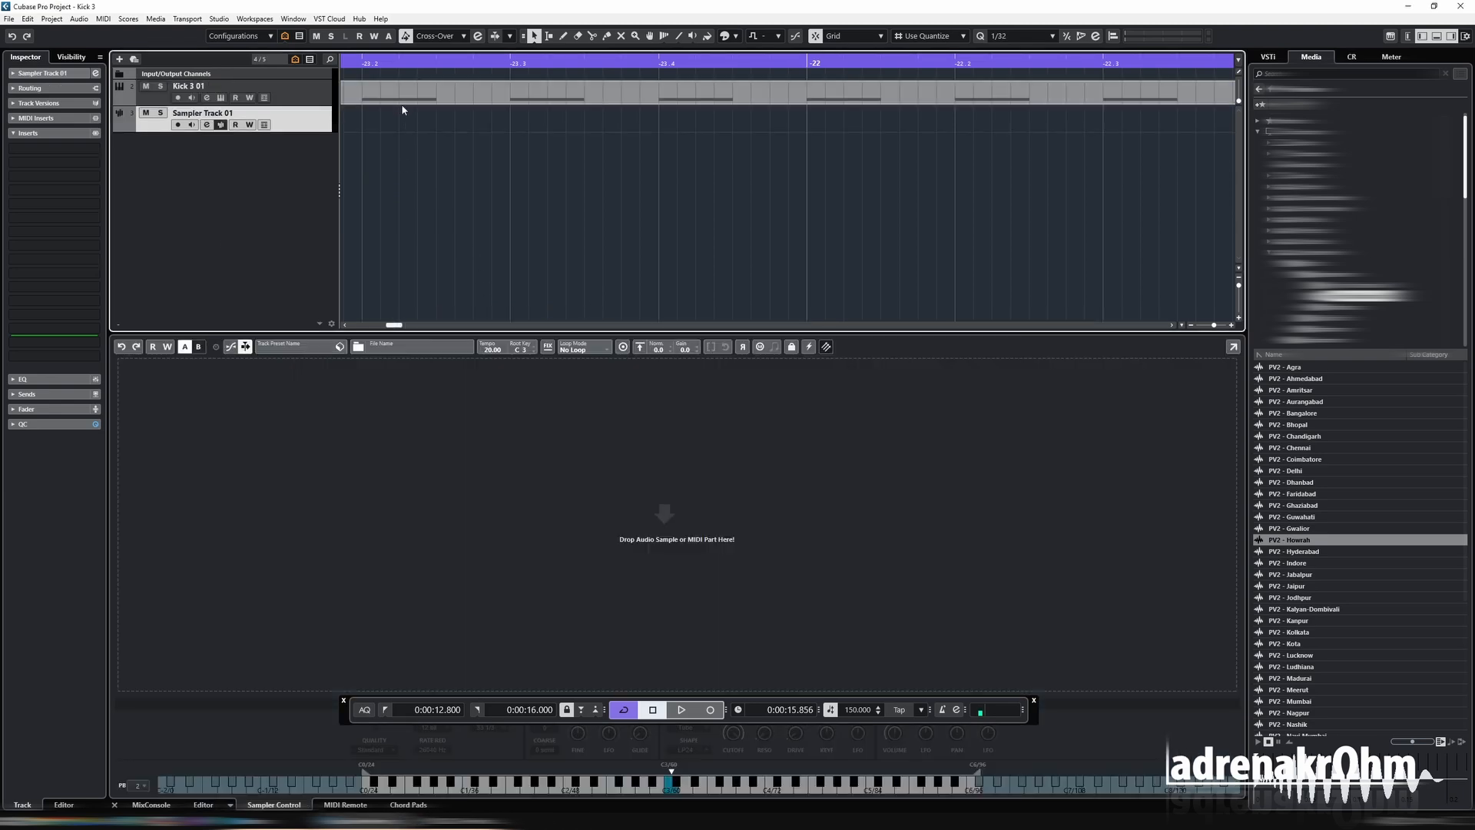
Duplicate the Kick 3 track's MIDI part and move the copy onto Sampler Track 01, starting at bar -23.
{"action": "left_click", "coordinate": [401, 99]}
{"action": "key", "text": "g"}
{"action": "key", "text": "g"}
{"action": "key", "text": "g"}
{"action": "key", "text": "g"}
{"action": "key", "text": "g"}
{"action": "key", "text": "g"}
{"action": "key", "text": "g"}
{"action": "key", "text": "g"}
{"action": "key", "text": "ctrl+d"}
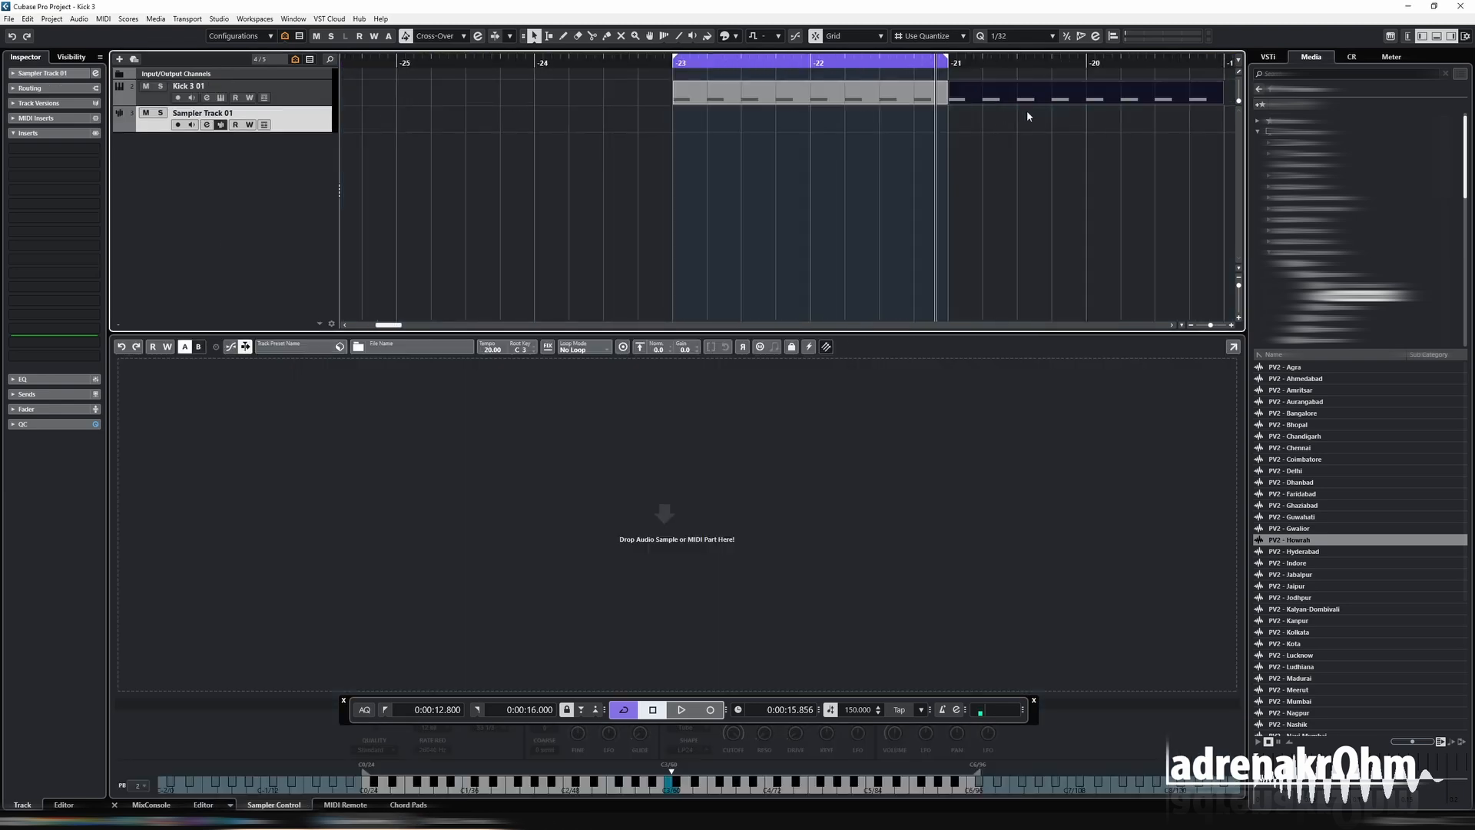
{"action": "left_click_drag", "start_coordinate": [1027, 115], "coordinate": [752, 142]}
Delete every note except the first from the MIDI part on Sampler Track 01, and close the editor.
{"action": "key", "text": "ctrl+alt+e"}
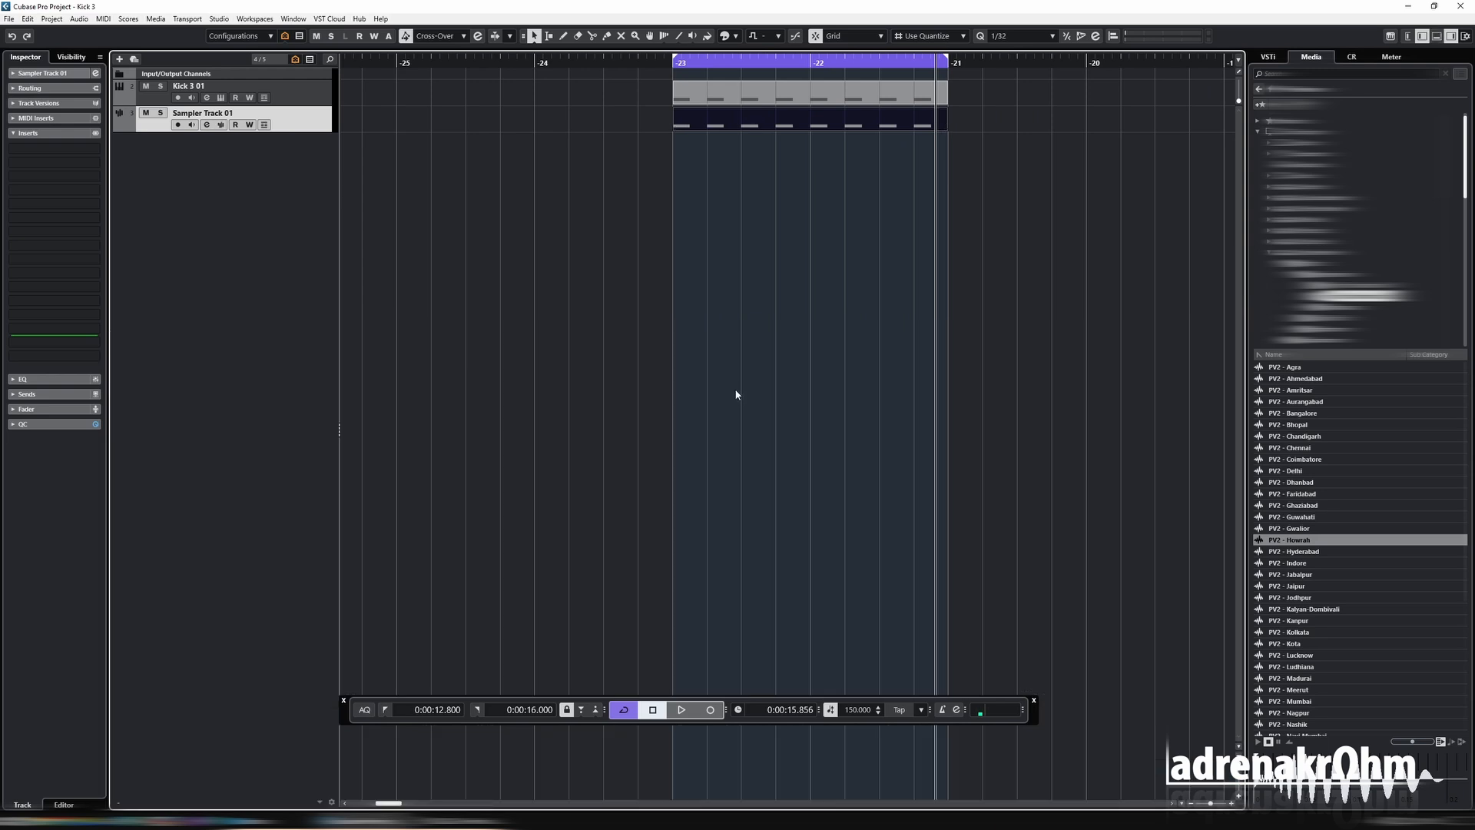
{"action": "key", "text": "ctrl+alt+e"}
{"action": "key", "text": "ctrl+alt+e"}
{"action": "key", "text": "Return"}
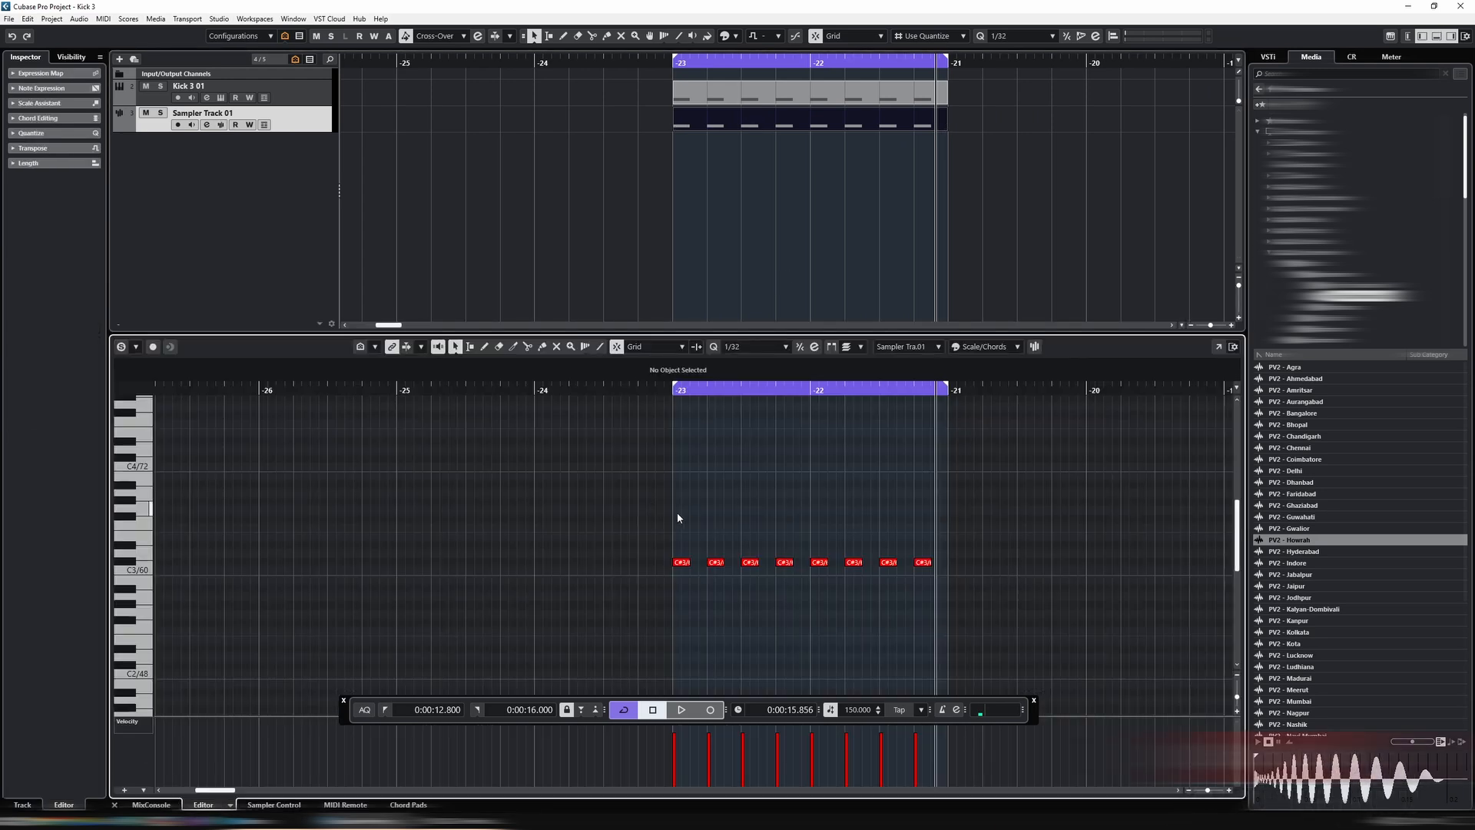
{"action": "left_click_drag", "start_coordinate": [693, 537], "coordinate": [904, 620]}
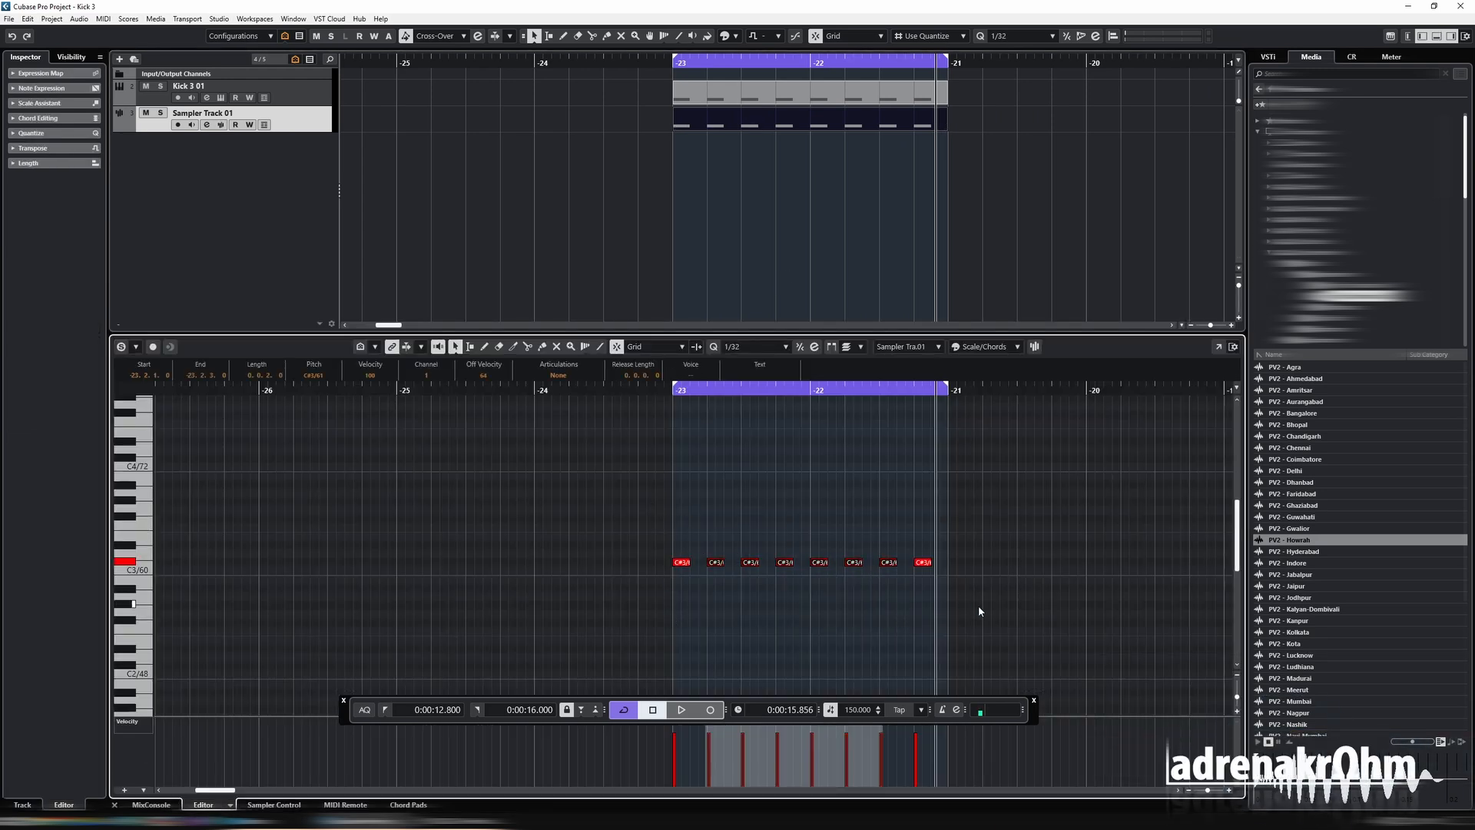
{"action": "key", "text": "Delete"}
{"action": "left_click", "coordinate": [715, 102]}
{"action": "key", "text": "ctrl+alt+e"}
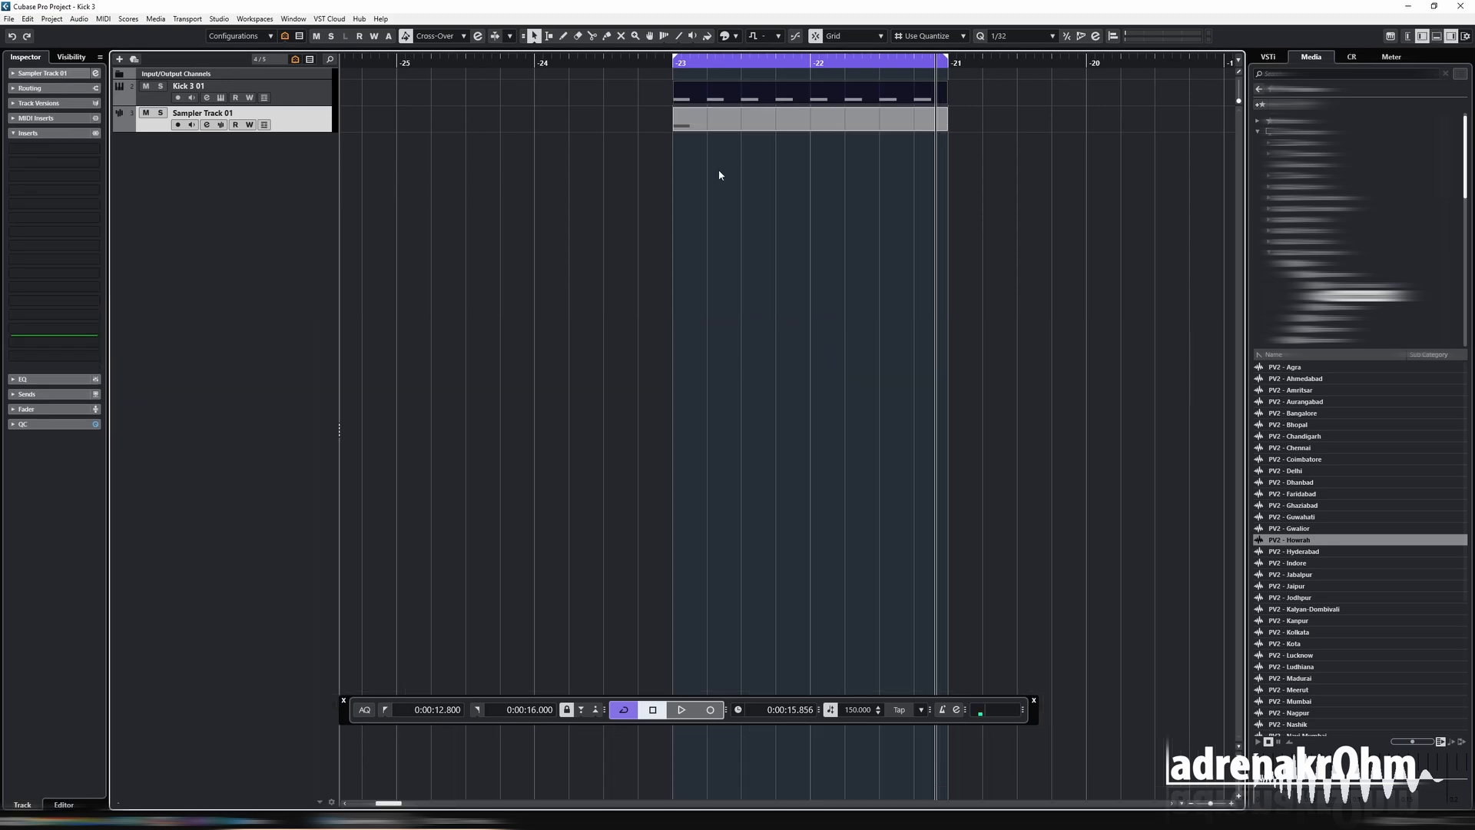
Move the Kick 3 part out of the loop to bar -21, and play the loop from its start to check it.
{"action": "left_click_drag", "start_coordinate": [711, 98], "coordinate": [985, 101]}
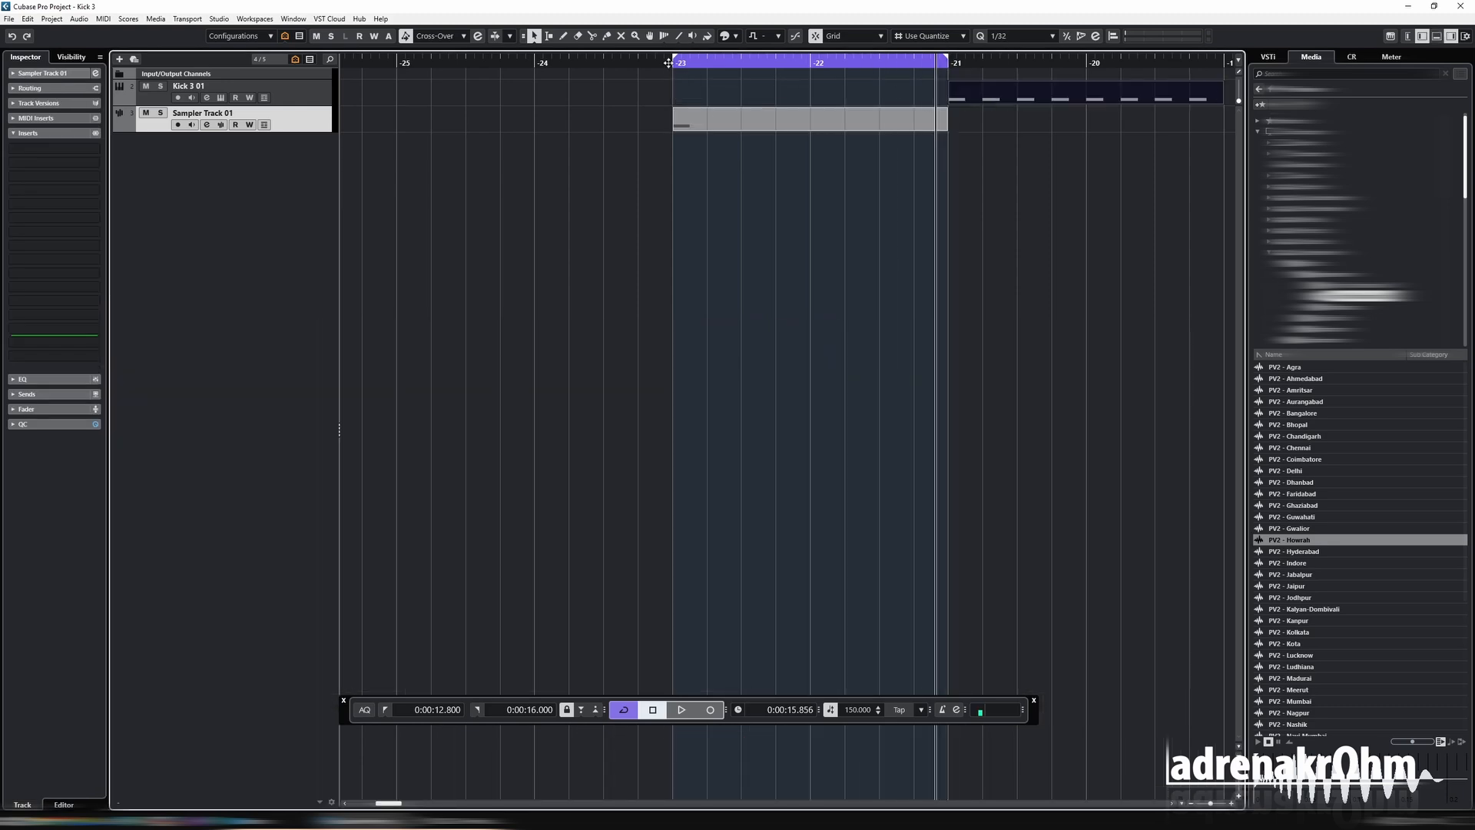
{"action": "left_click", "coordinate": [668, 63]}
{"action": "left_click", "coordinate": [311, 99]}
{"action": "key", "text": "space"}
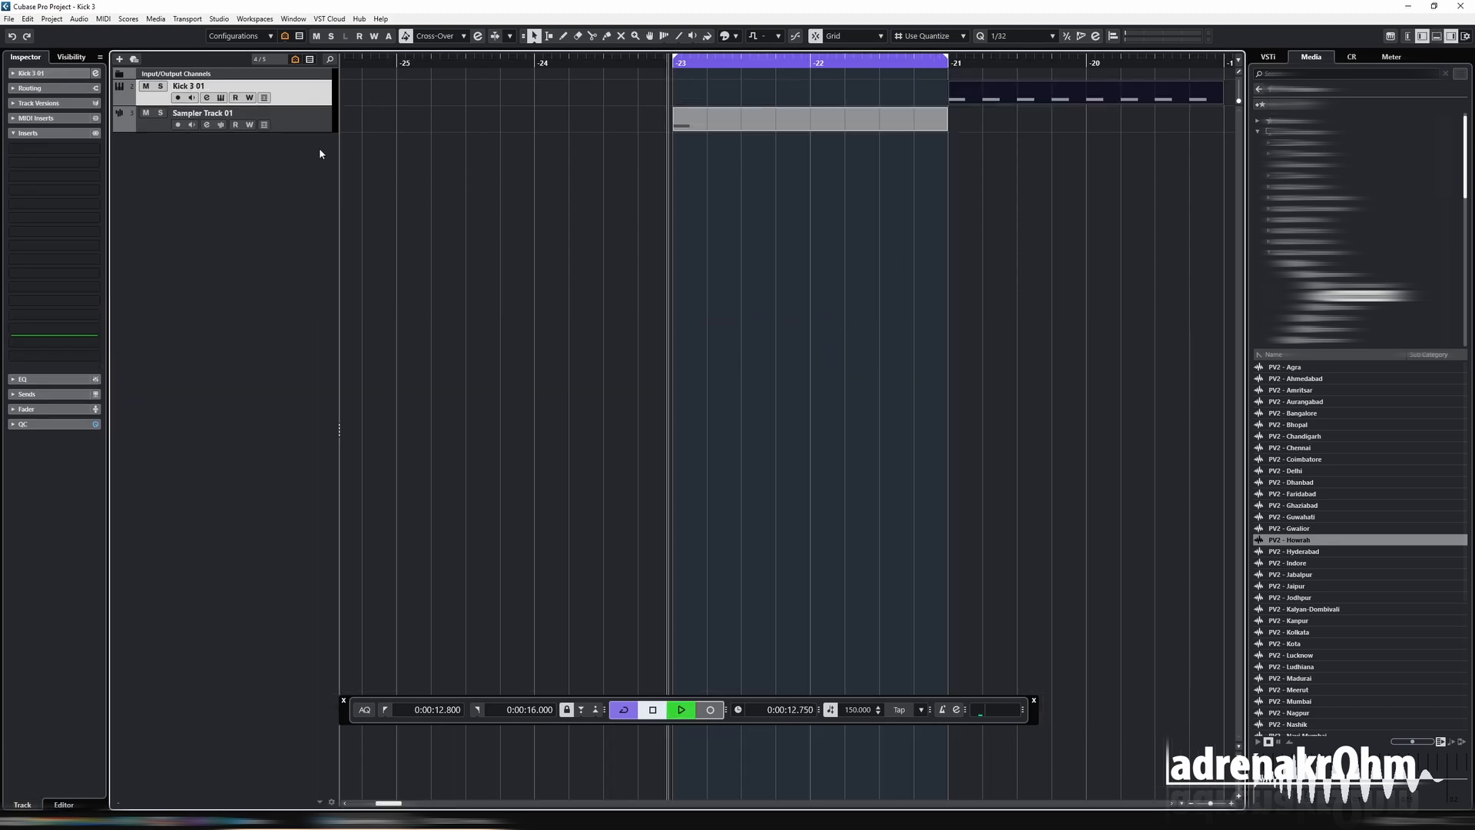
{"action": "left_click", "coordinate": [314, 123]}
{"action": "key", "text": "space"}
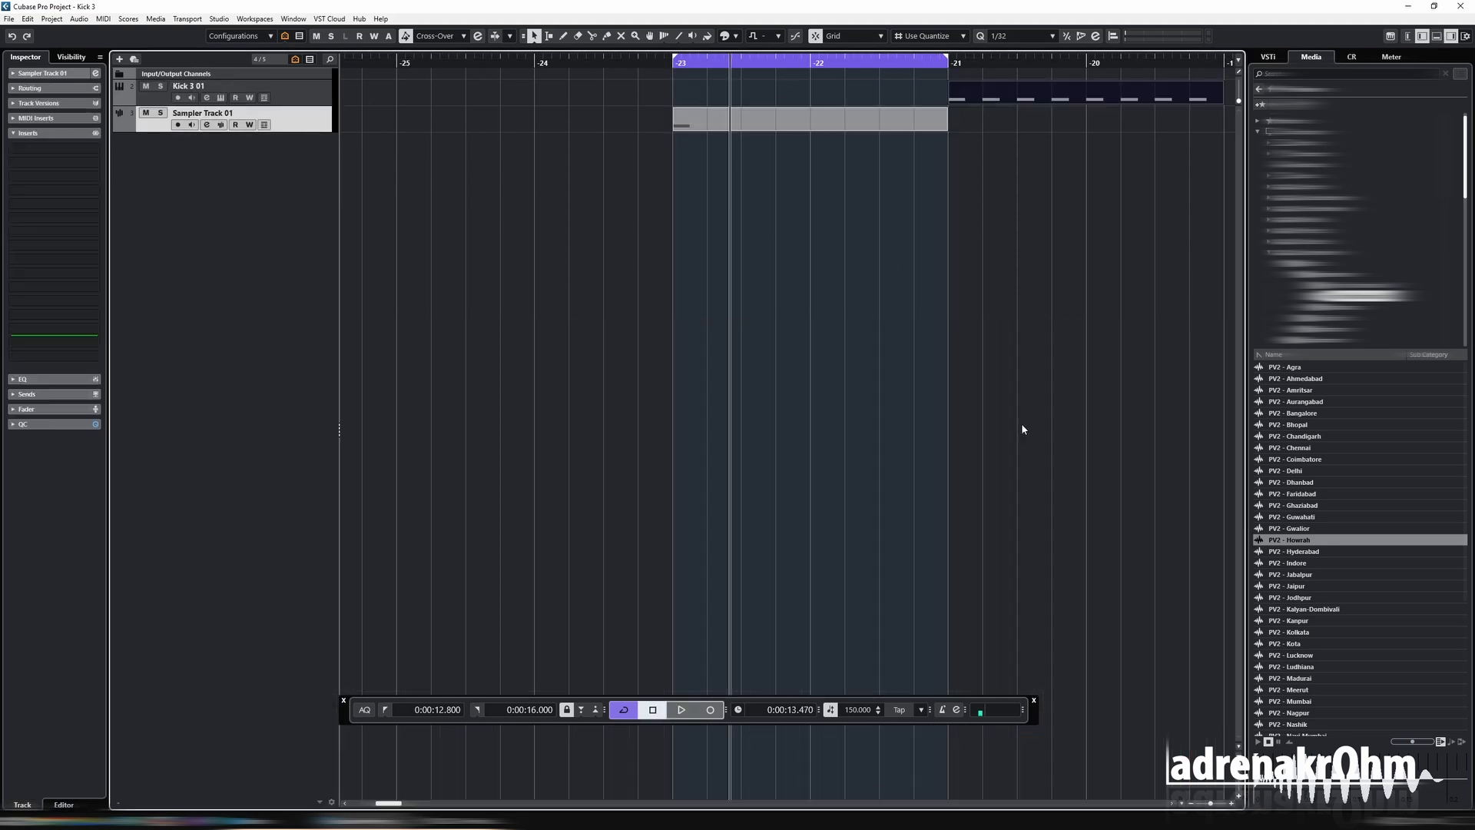
{"action": "key", "text": "space"}
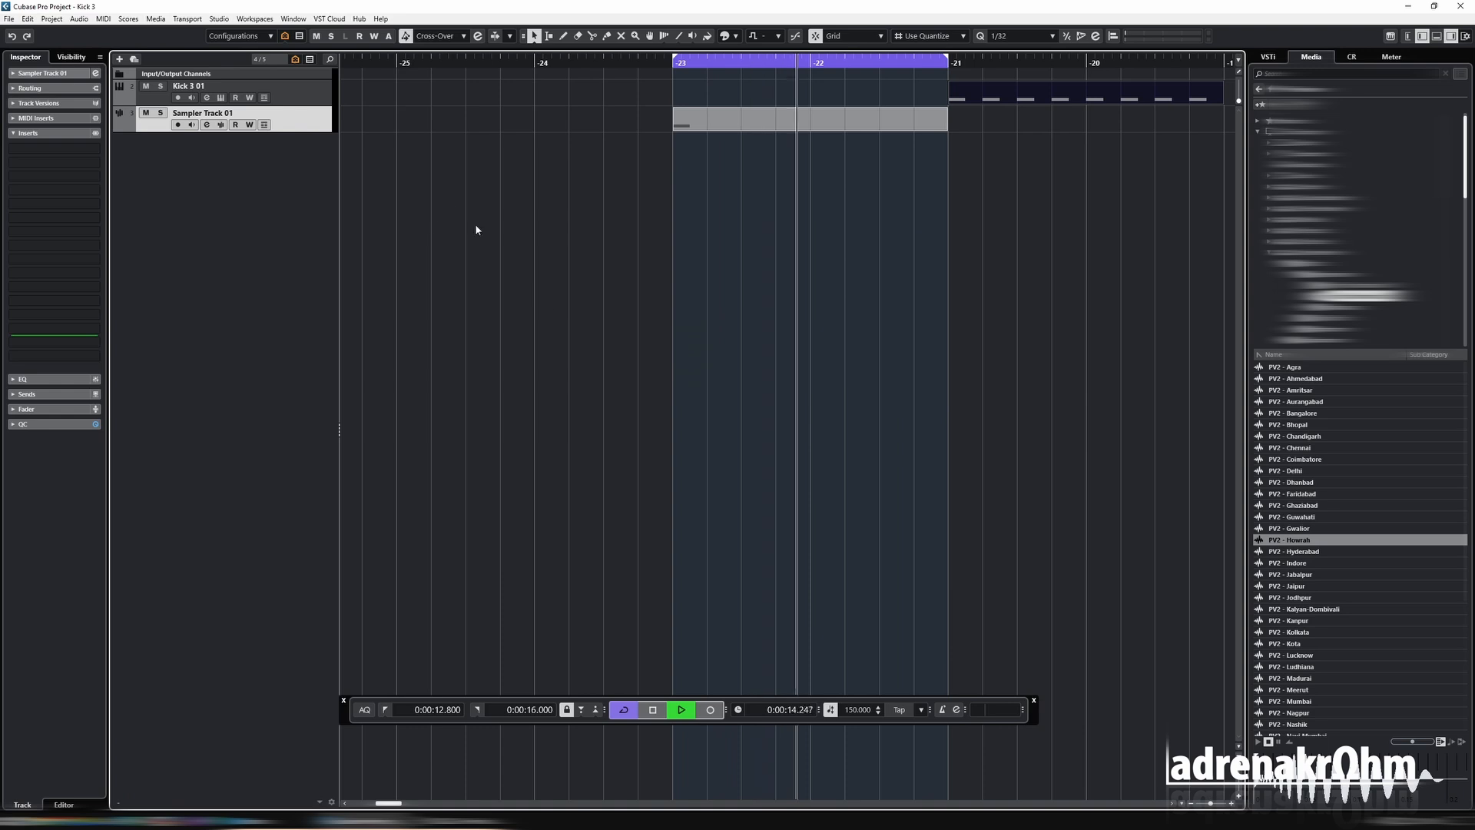
Load the PV2 - Coimbatore sample into the sampler track, play it, and turn the track's channel fader fully down.
{"action": "key", "text": "space"}
{"action": "key", "text": "ctrl+alt+e"}
{"action": "left_click_drag", "start_coordinate": [1304, 458], "coordinate": [691, 400]}
{"action": "key", "text": "space"}
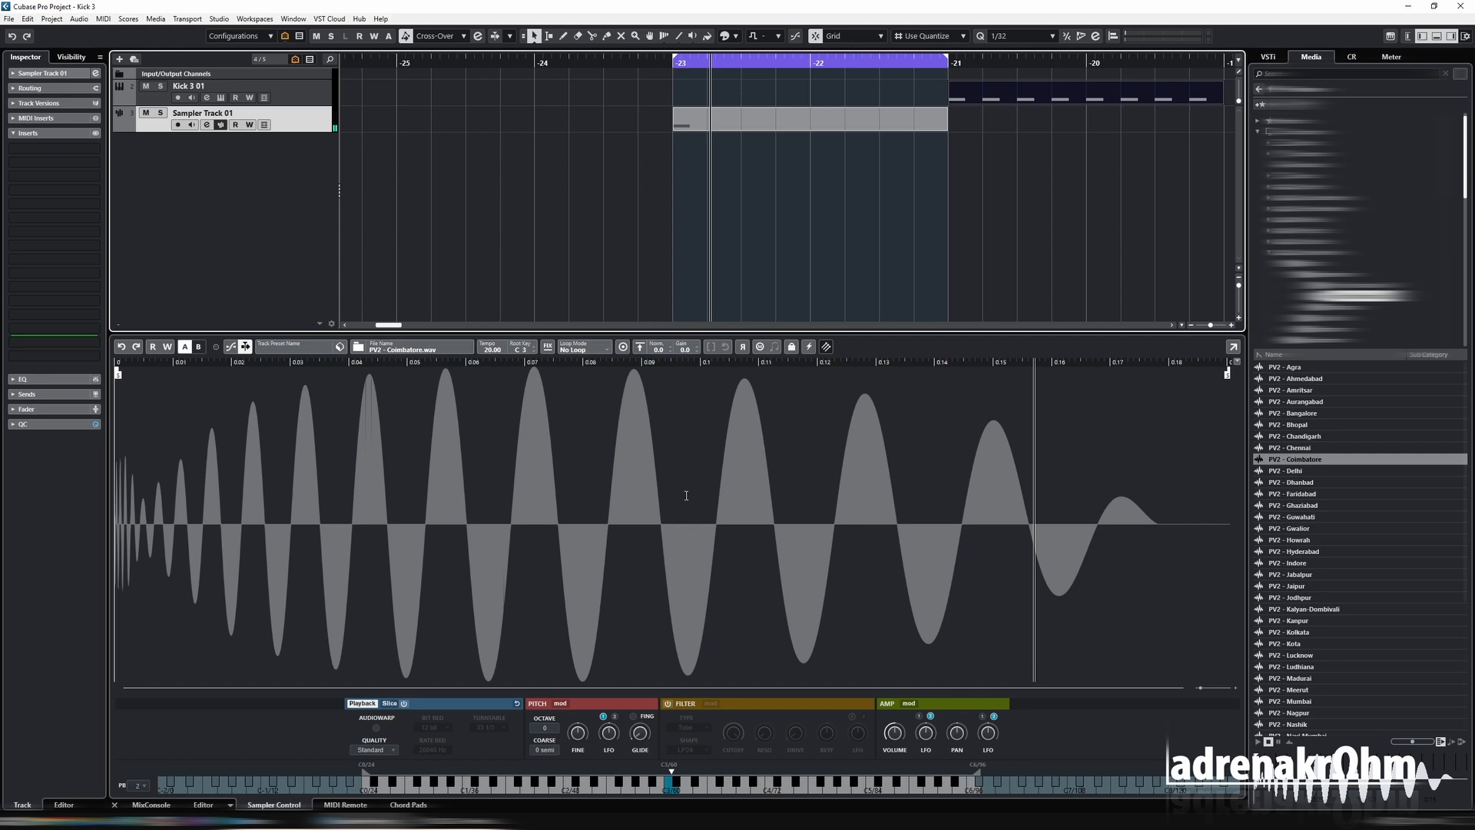
{"action": "left_click", "coordinate": [207, 124]}
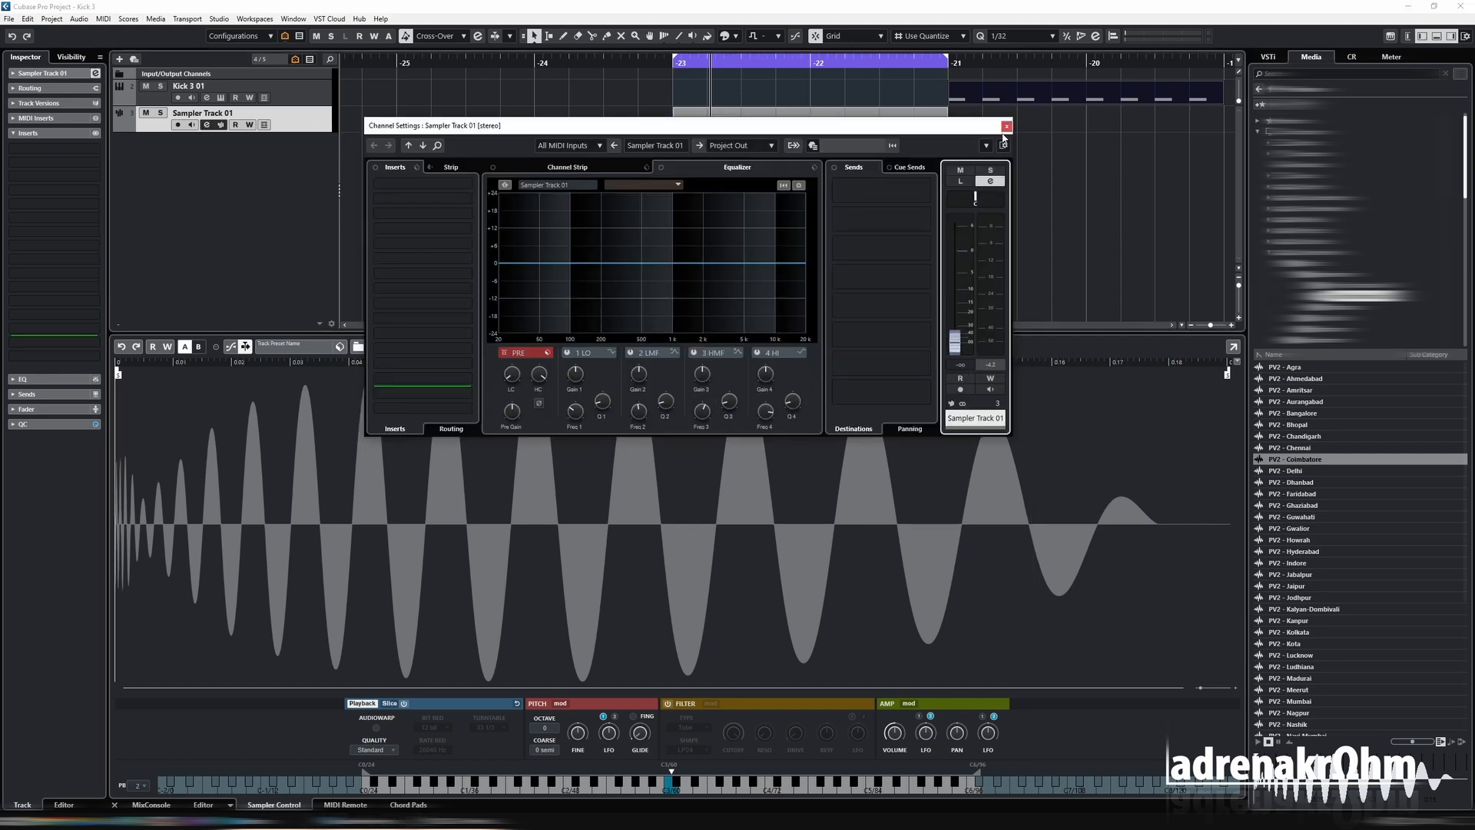
{"action": "left_click", "coordinate": [1006, 126]}
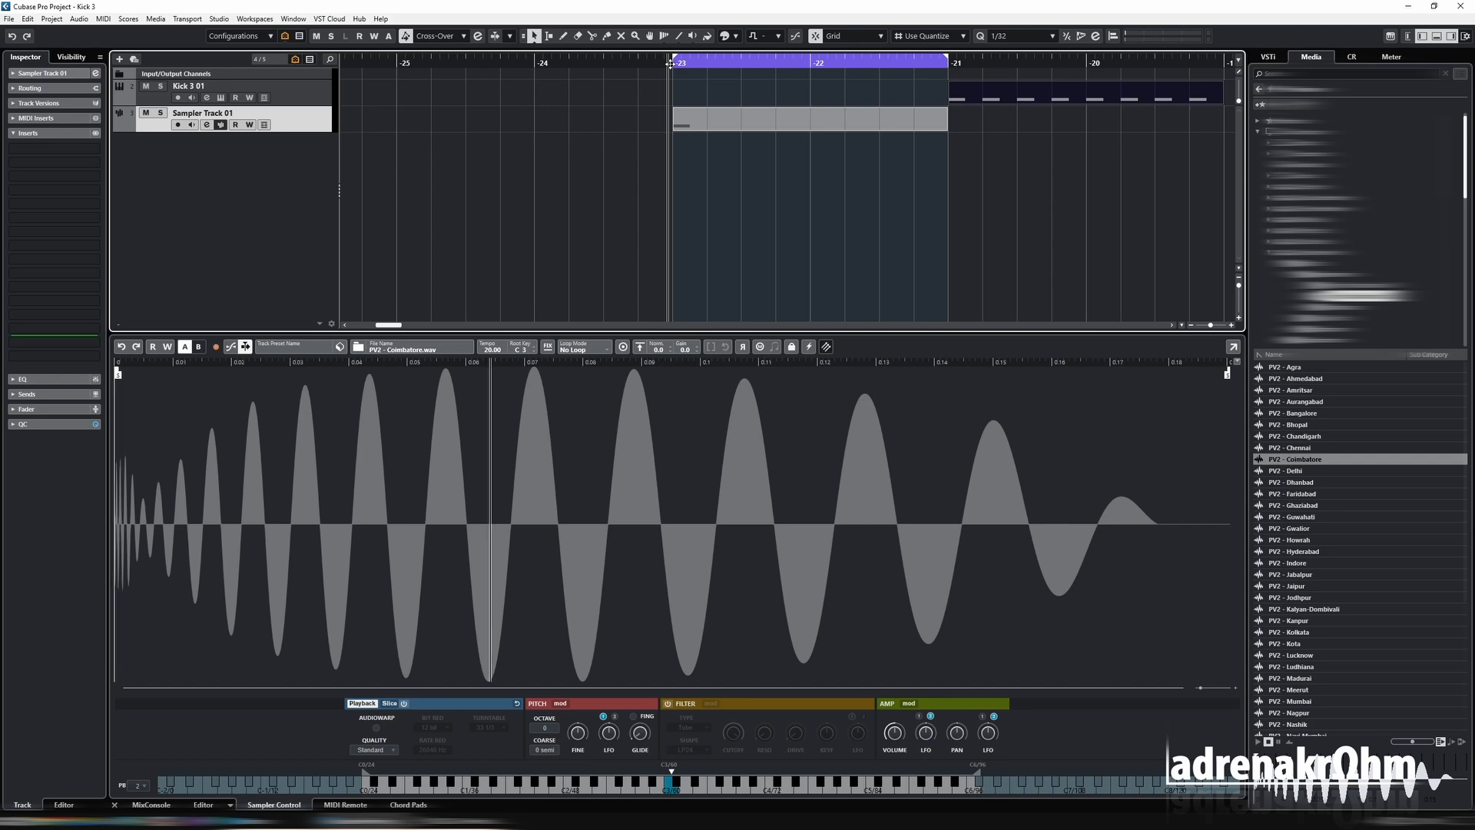
Open the Kick 3 instrument, activate its side-chain, and add Sampler Track 01 as the side-chain input.
{"action": "left_click", "coordinate": [221, 98]}
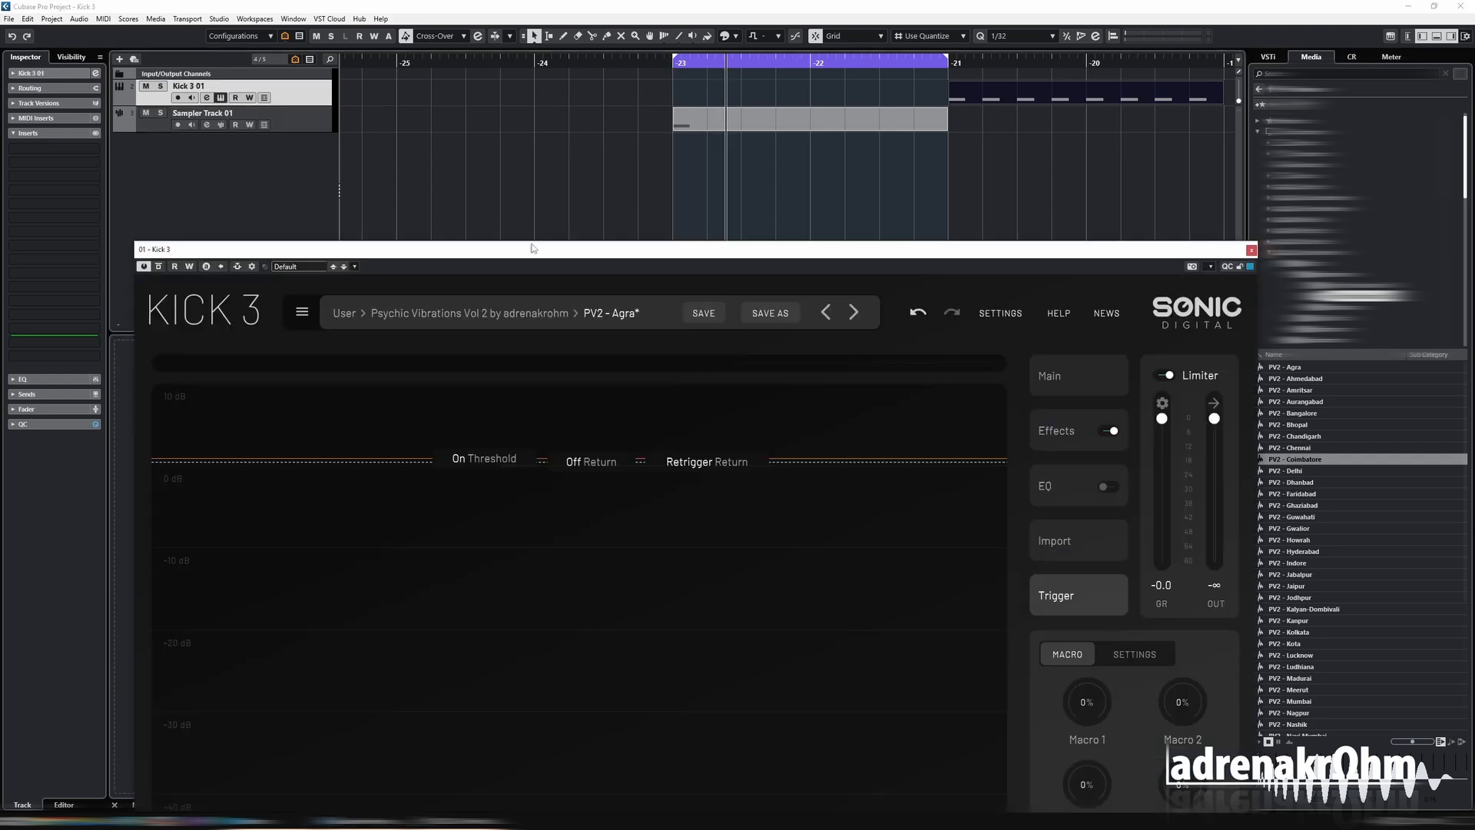
{"action": "left_click_drag", "start_coordinate": [525, 248], "coordinate": [551, 125]}
{"action": "left_click", "coordinate": [266, 145]}
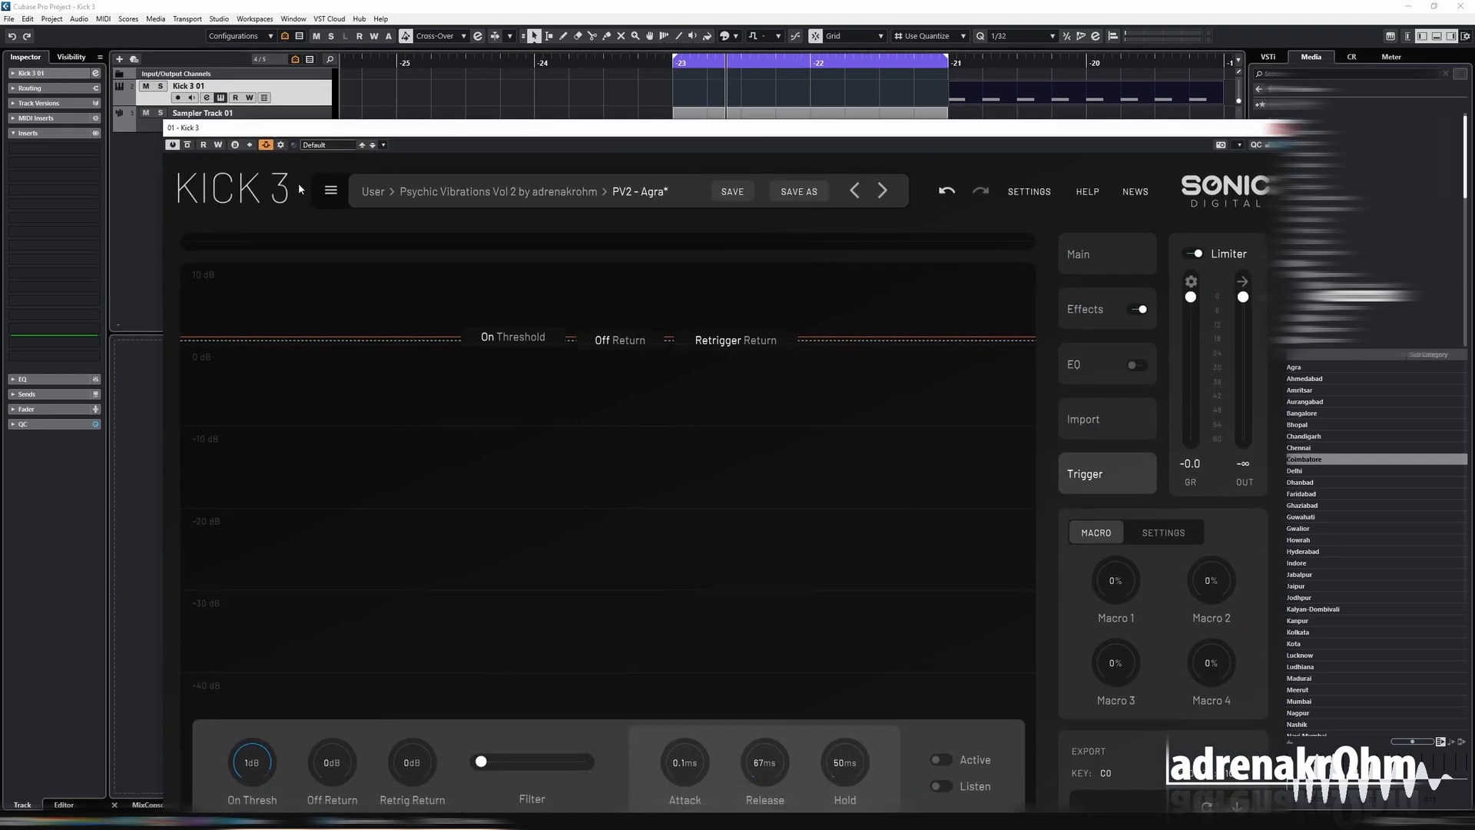
{"action": "left_click", "coordinate": [292, 145]}
{"action": "left_click", "coordinate": [427, 266]}
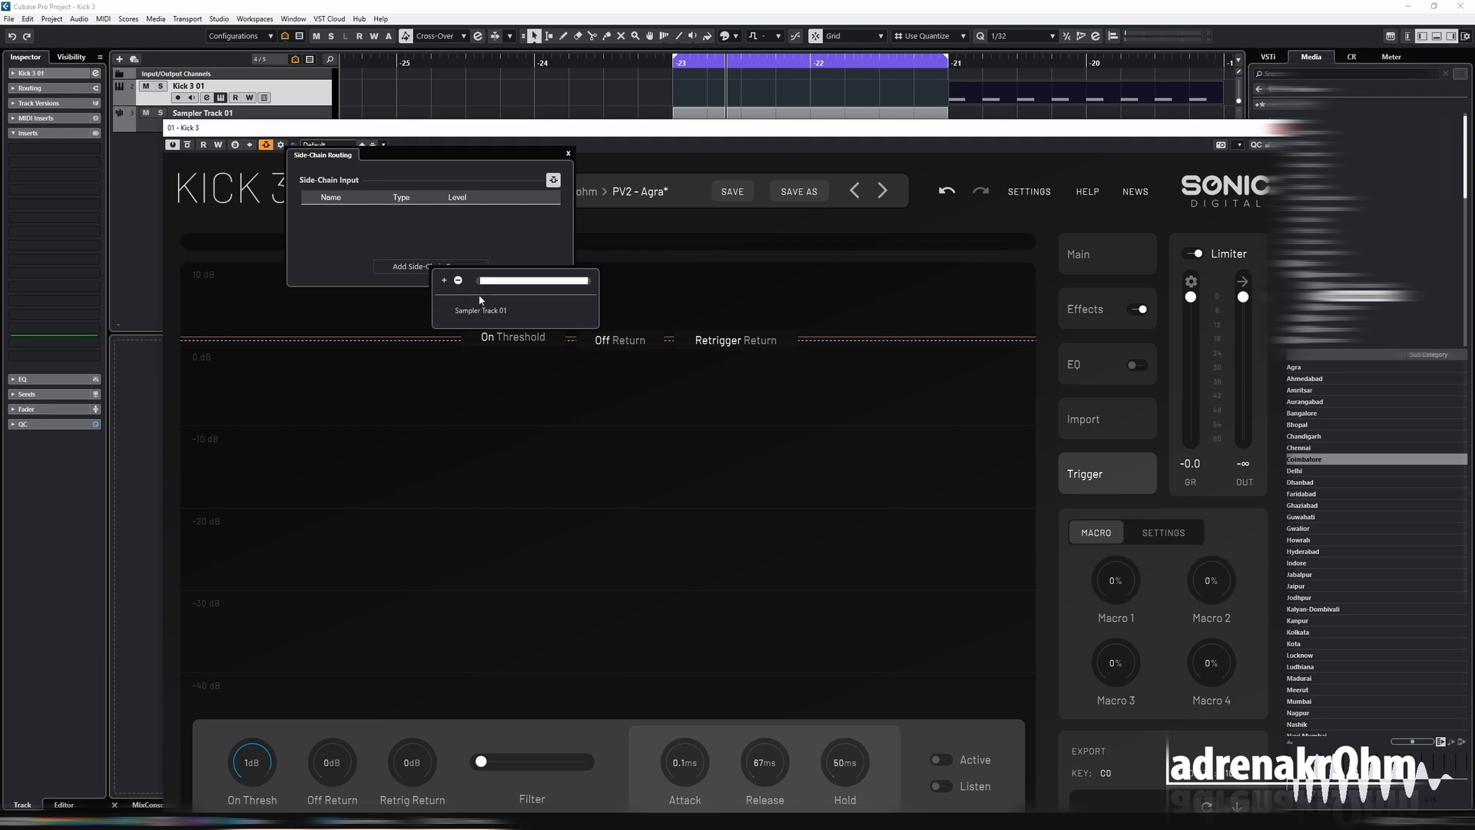
{"action": "left_click", "coordinate": [496, 313]}
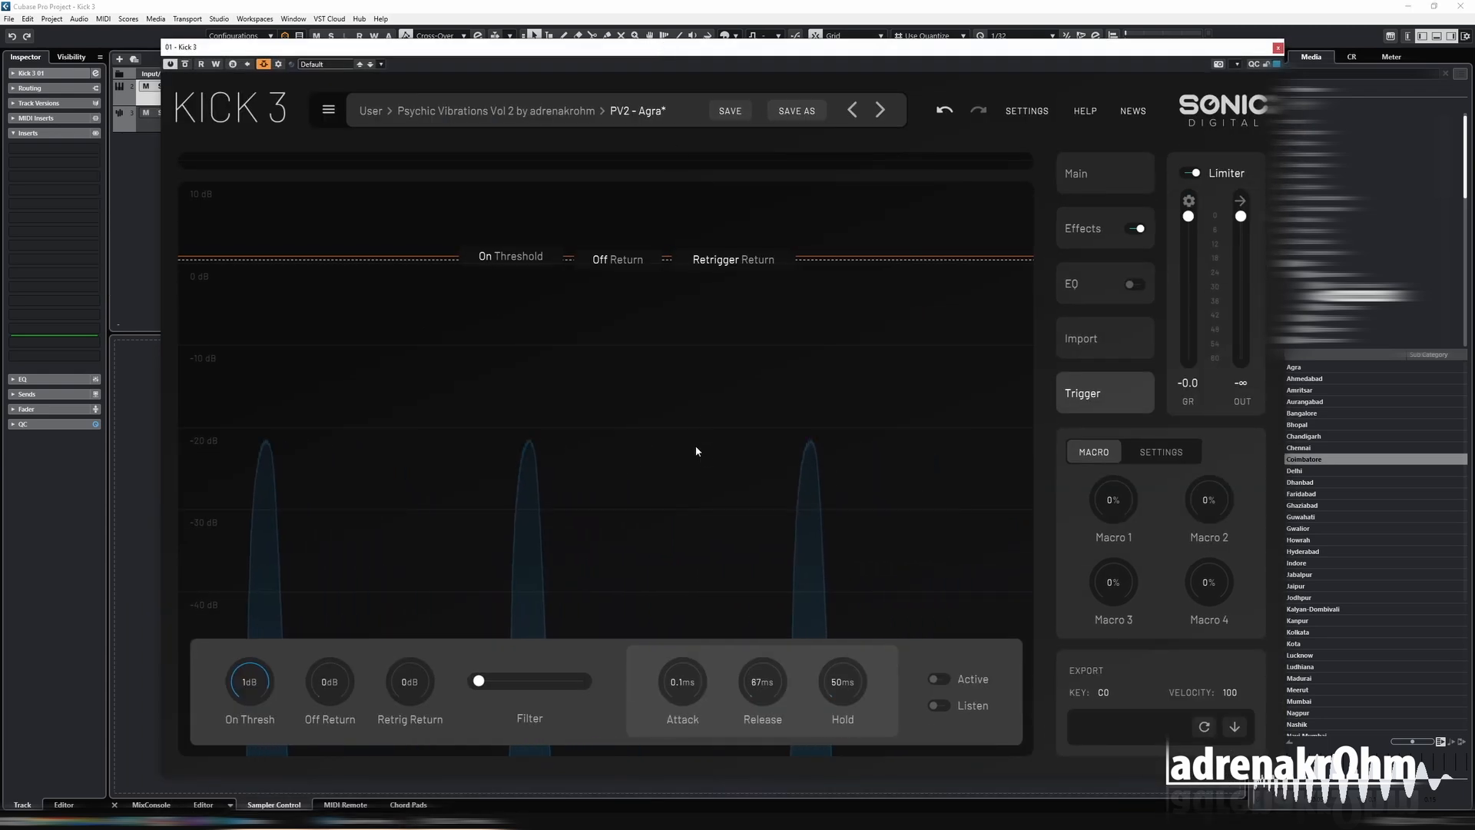
Activate the trigger with an on threshold of -33 dB and a retrigger return of 1 dB, and move the plugin window down.
{"action": "left_click", "coordinate": [951, 679]}
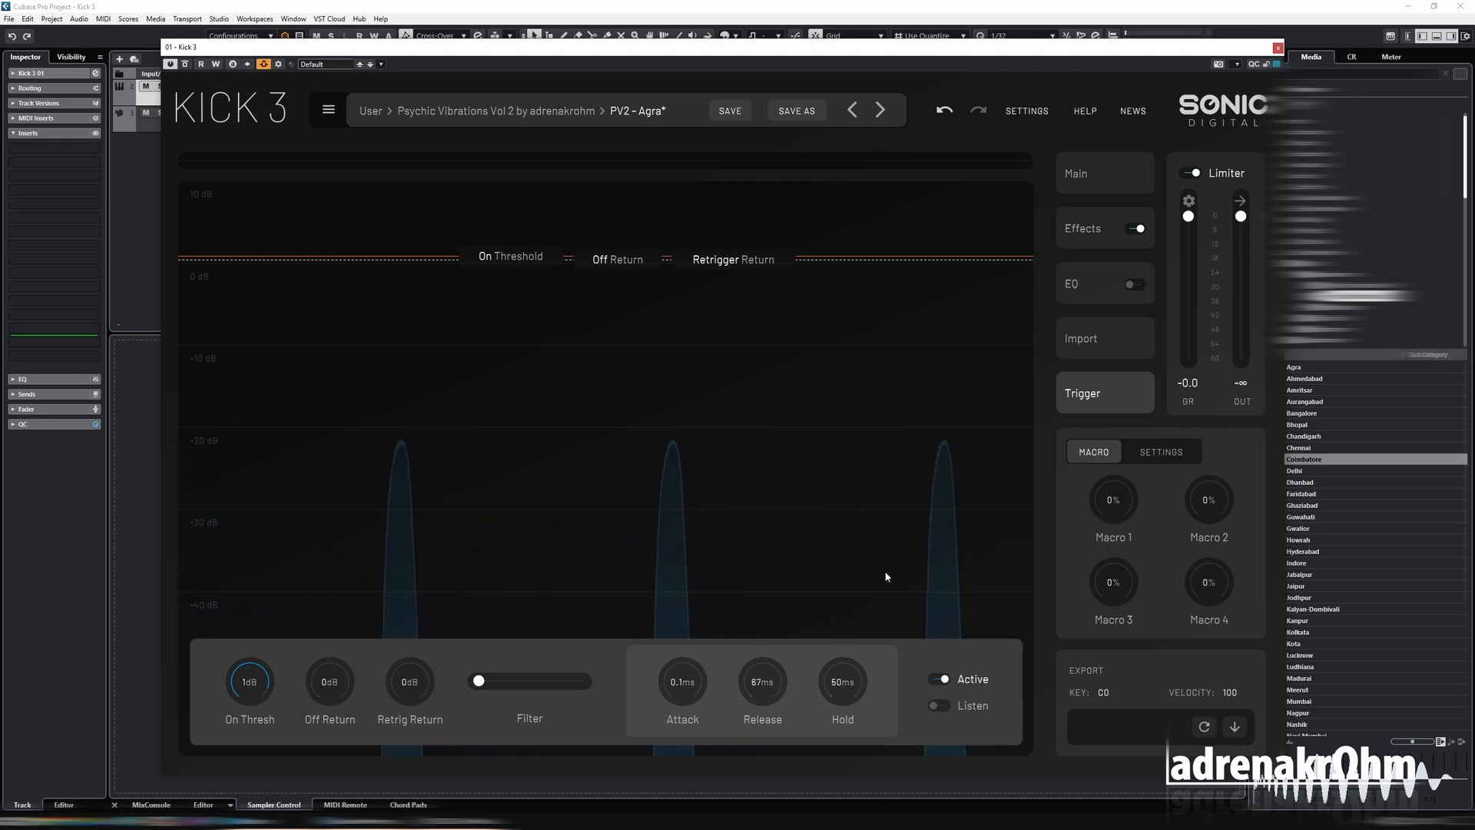
{"action": "mouse_move", "coordinate": [675, 258]}
{"action": "left_mouse_down"}
{"action": "mouse_move", "coordinate": [675, 346]}
{"action": "mouse_move", "coordinate": [692, 277]}
{"action": "left_mouse_up"}
{"action": "left_click_drag", "start_coordinate": [526, 256], "coordinate": [613, 590]}
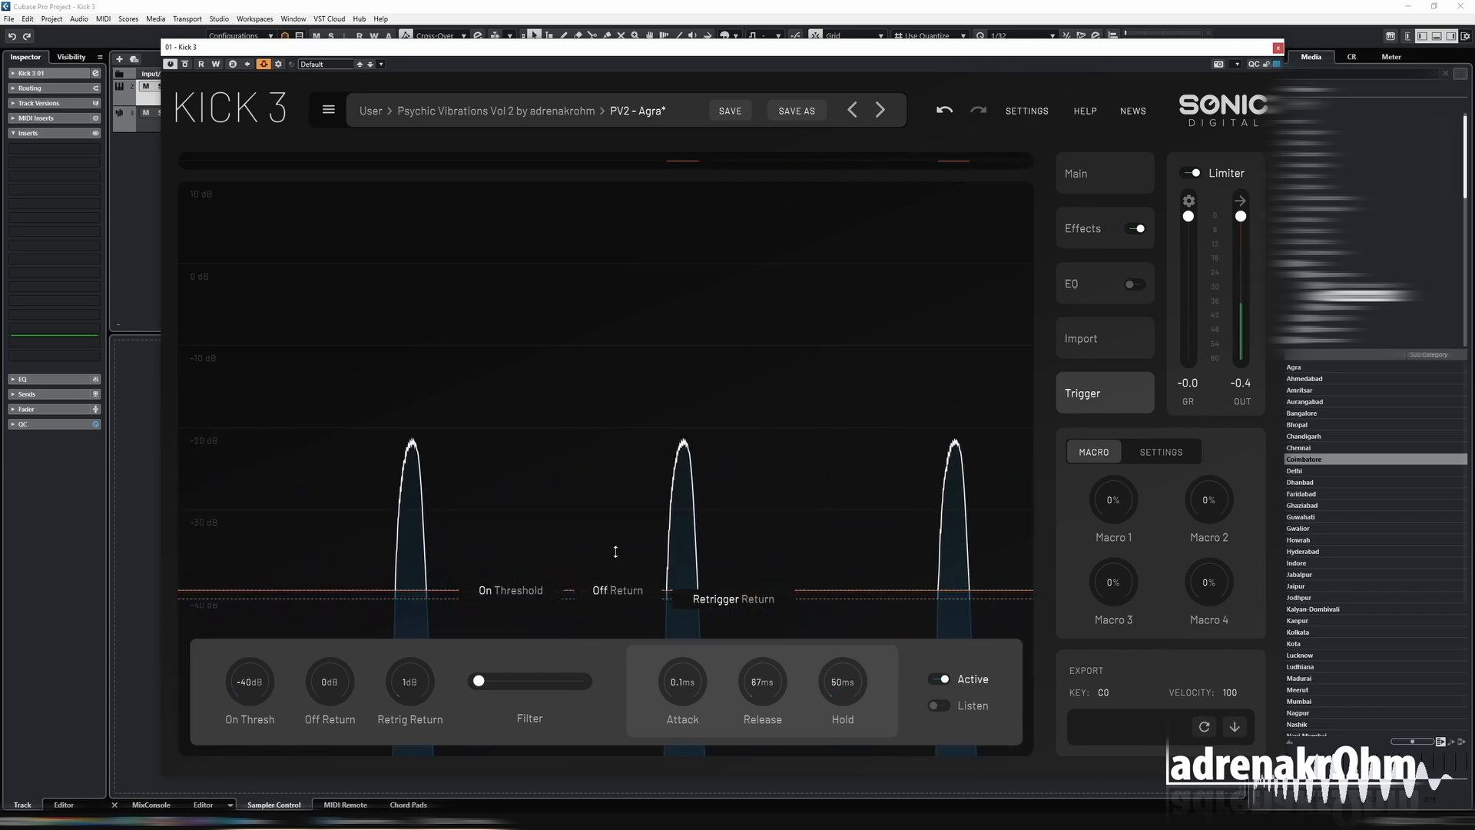
{"action": "left_click_drag", "start_coordinate": [563, 588], "coordinate": [650, 533]}
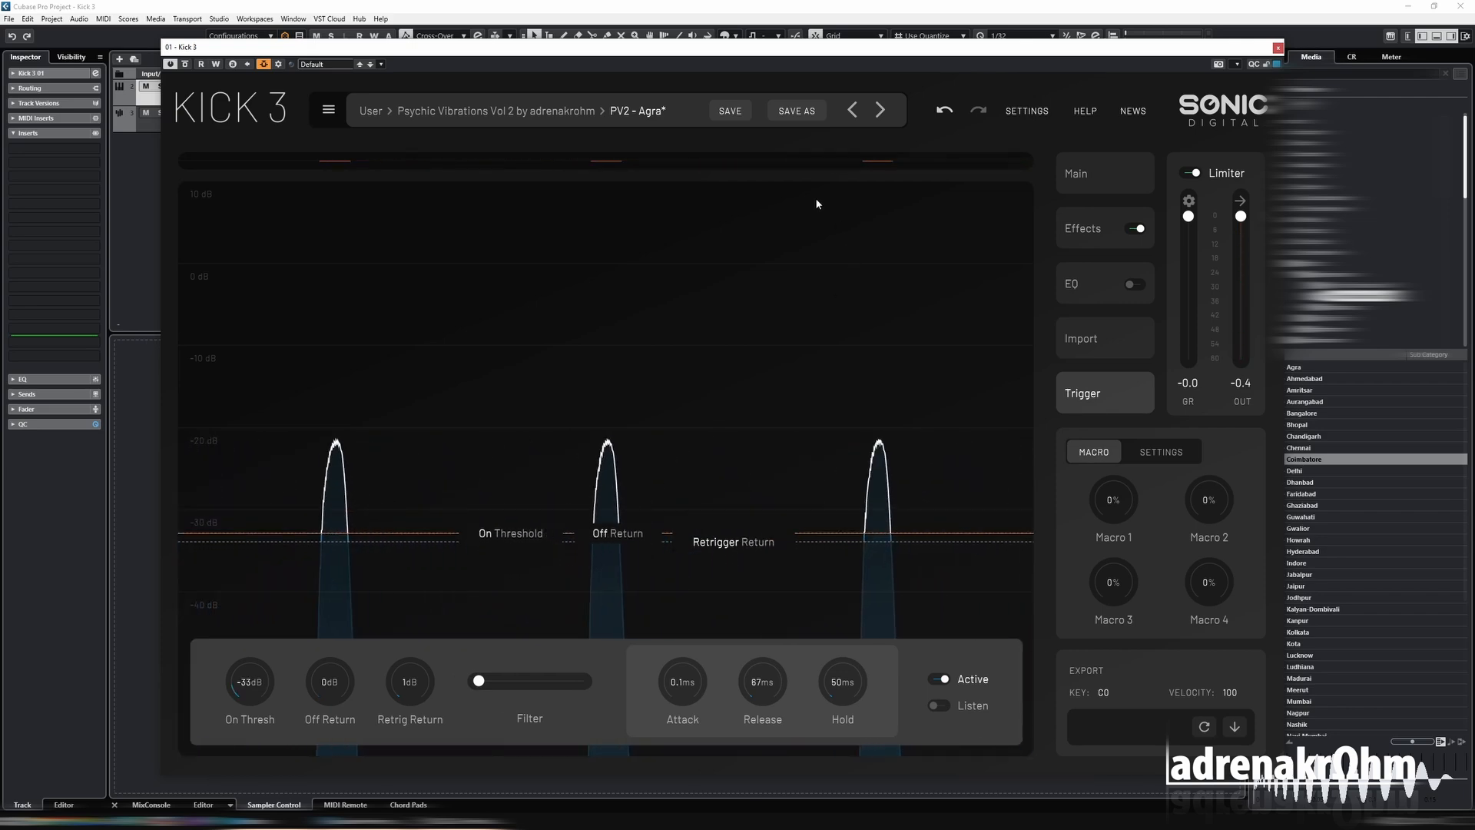
{"action": "left_click_drag", "start_coordinate": [764, 58], "coordinate": [737, 352]}
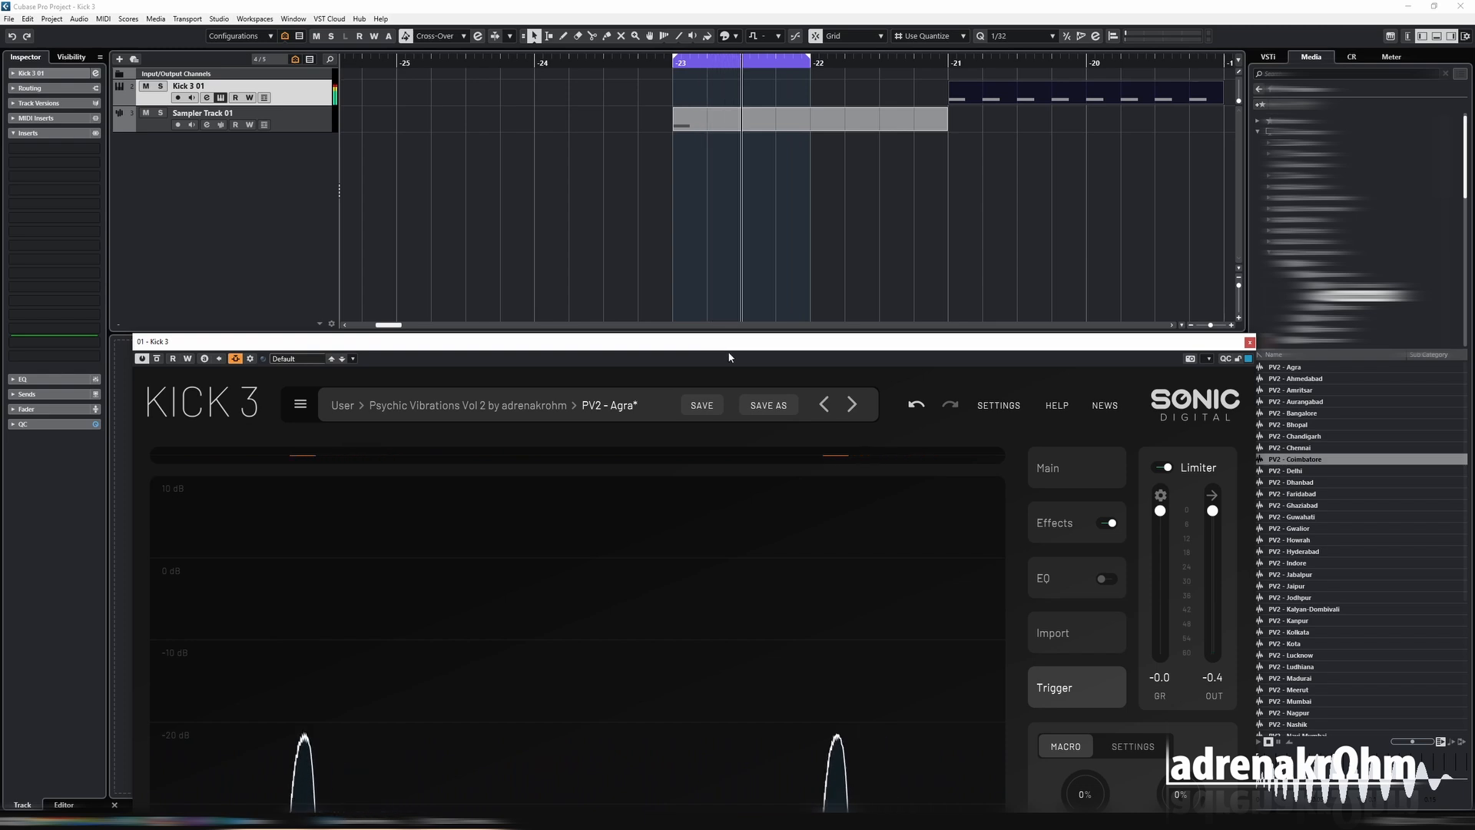
Move the Kick 3 window up until all of its trigger controls are in view.
{"action": "left_click_drag", "start_coordinate": [694, 346], "coordinate": [689, 217]}
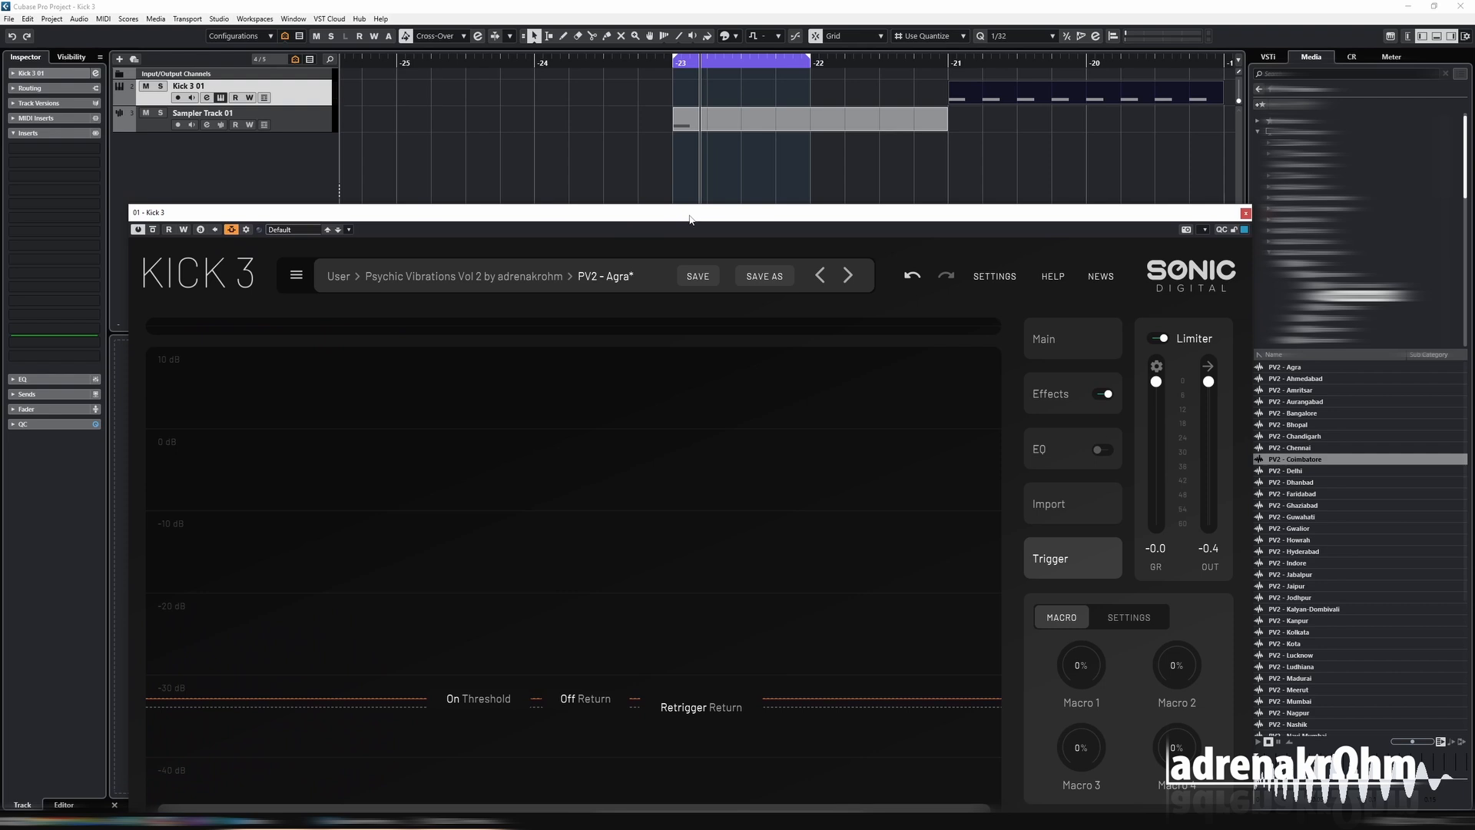
{"action": "left_click_drag", "start_coordinate": [689, 219], "coordinate": [674, 201]}
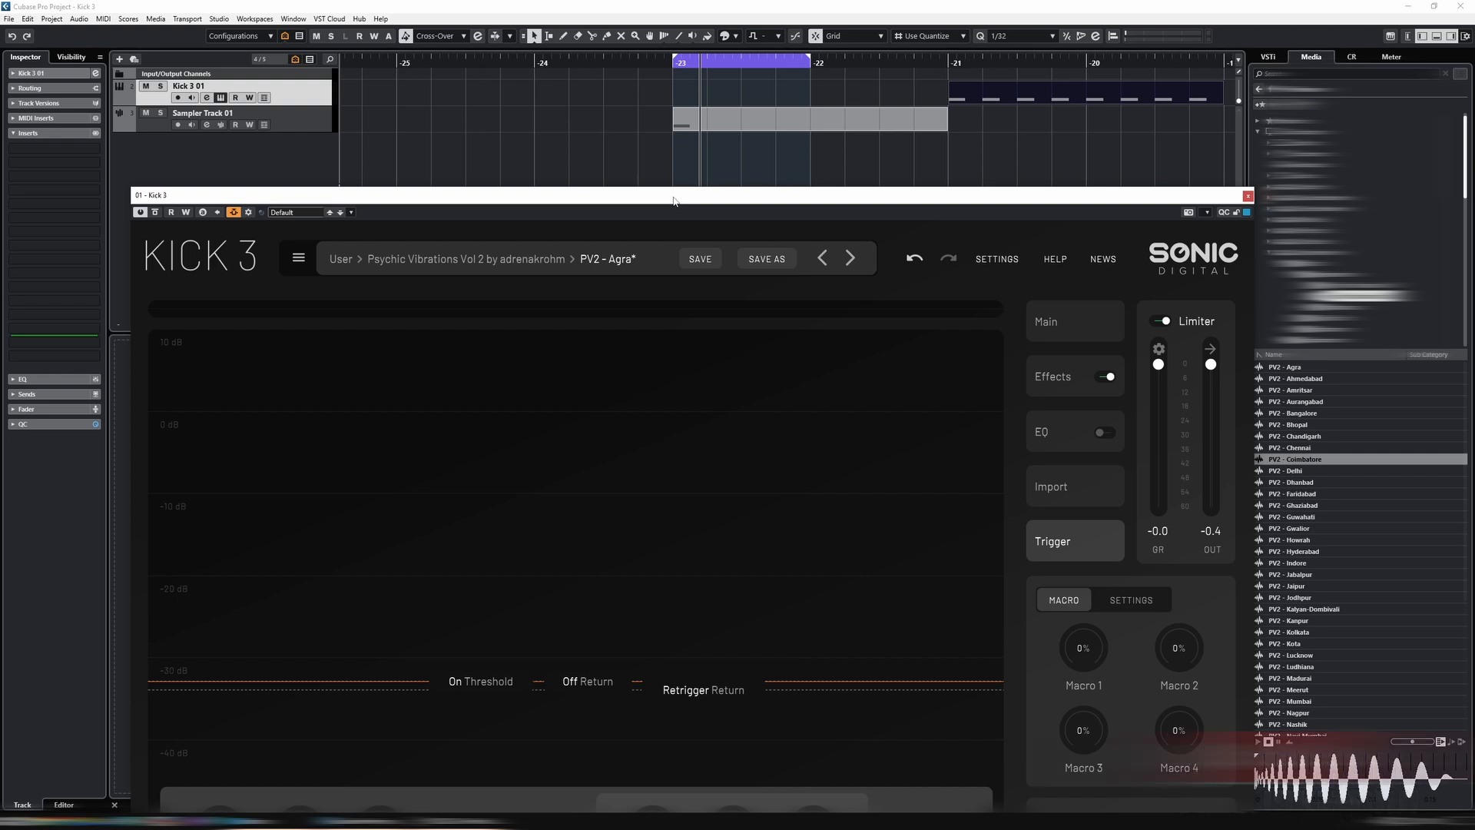
{"action": "left_click_drag", "start_coordinate": [674, 200], "coordinate": [676, 149]}
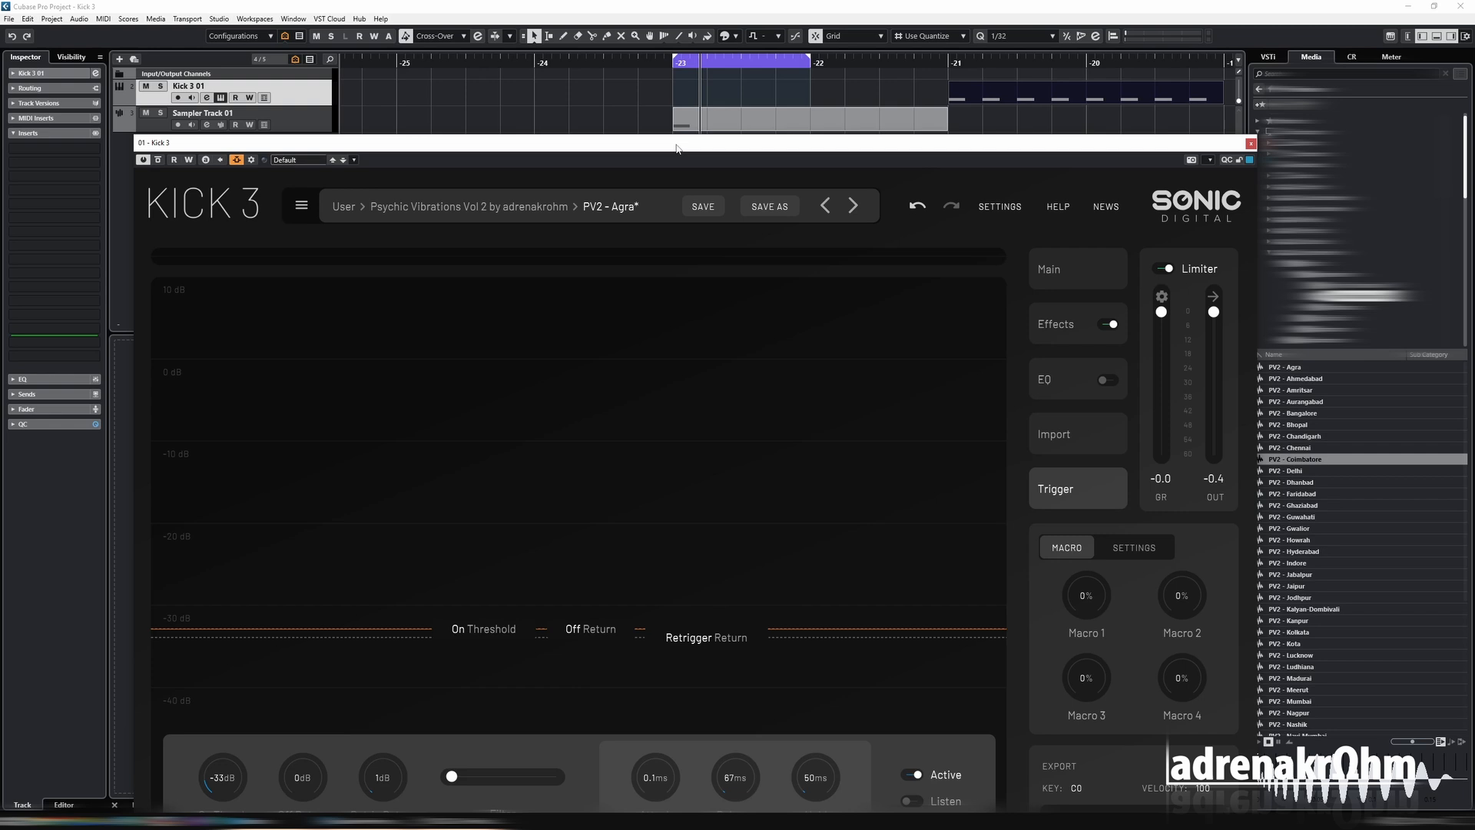
{"action": "left_click_drag", "start_coordinate": [677, 148], "coordinate": [647, 80]}
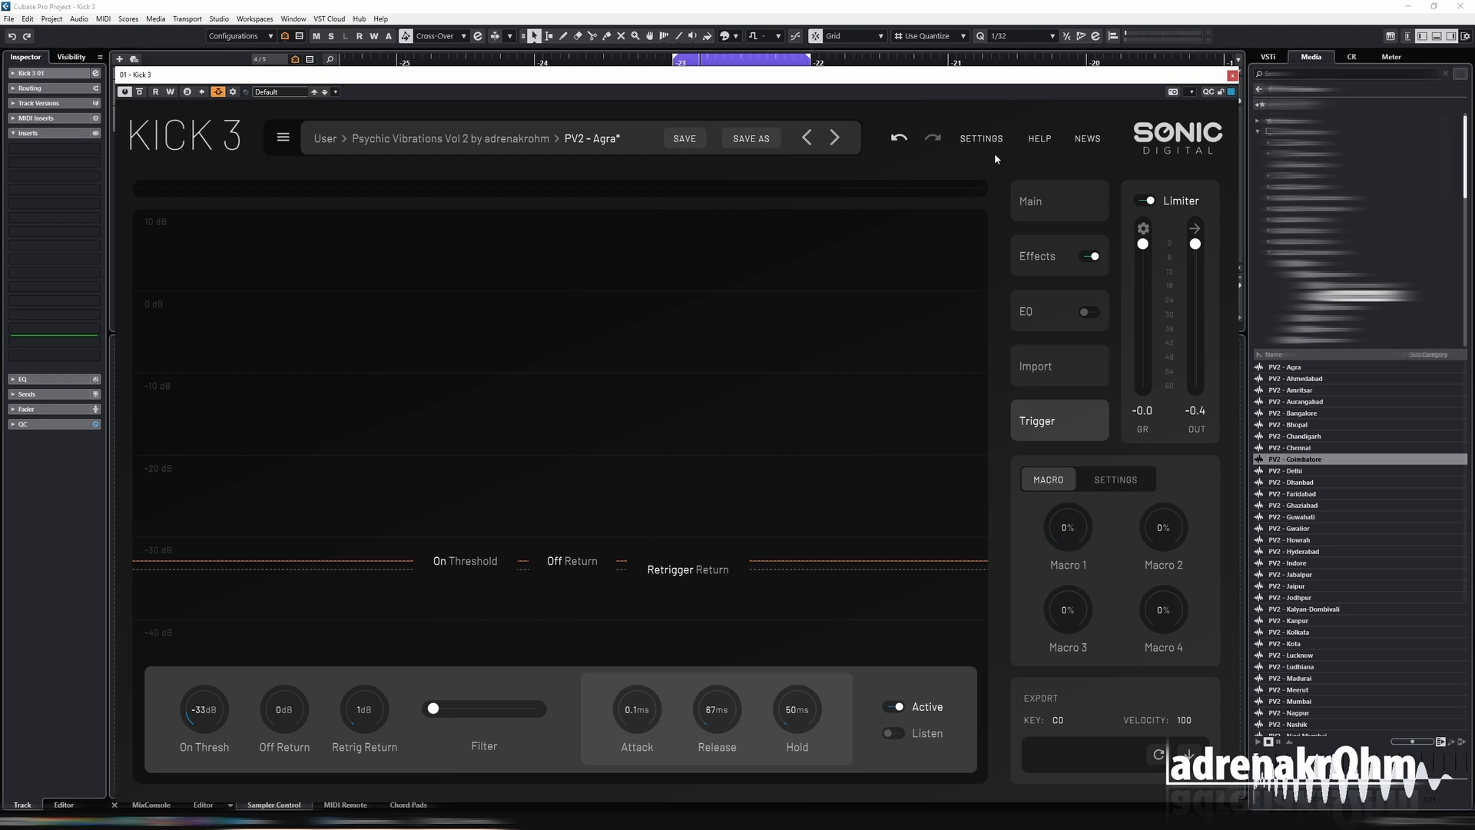
Check the options of Macro 1 and show the pan, velocity, porta, slide and wheel settings.
{"action": "right_click", "coordinate": [1065, 531]}
{"action": "left_click", "coordinate": [1131, 551]}
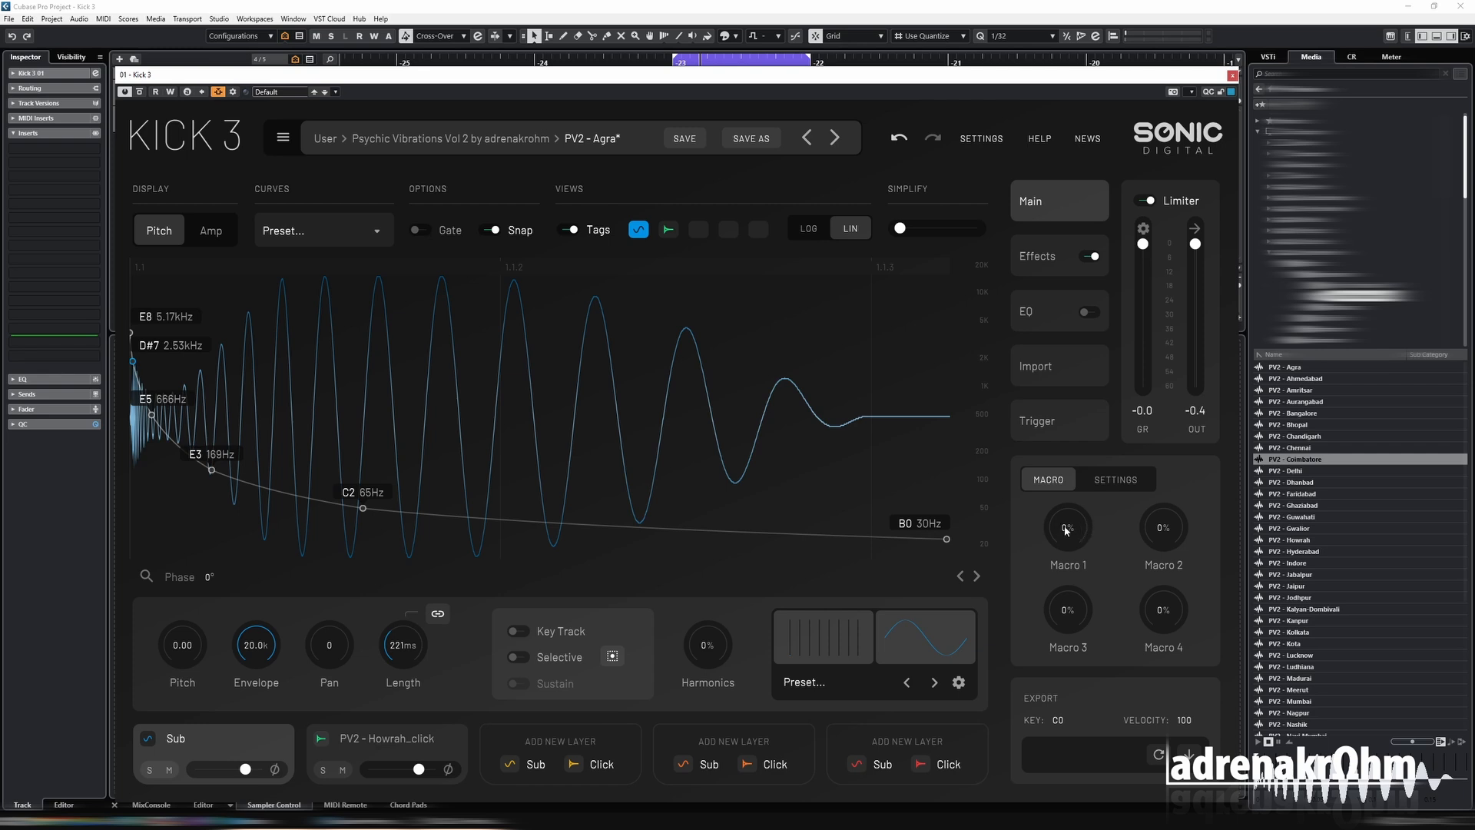
{"action": "left_click", "coordinate": [1122, 488]}
{"action": "mouse_move", "coordinate": [1070, 535]}
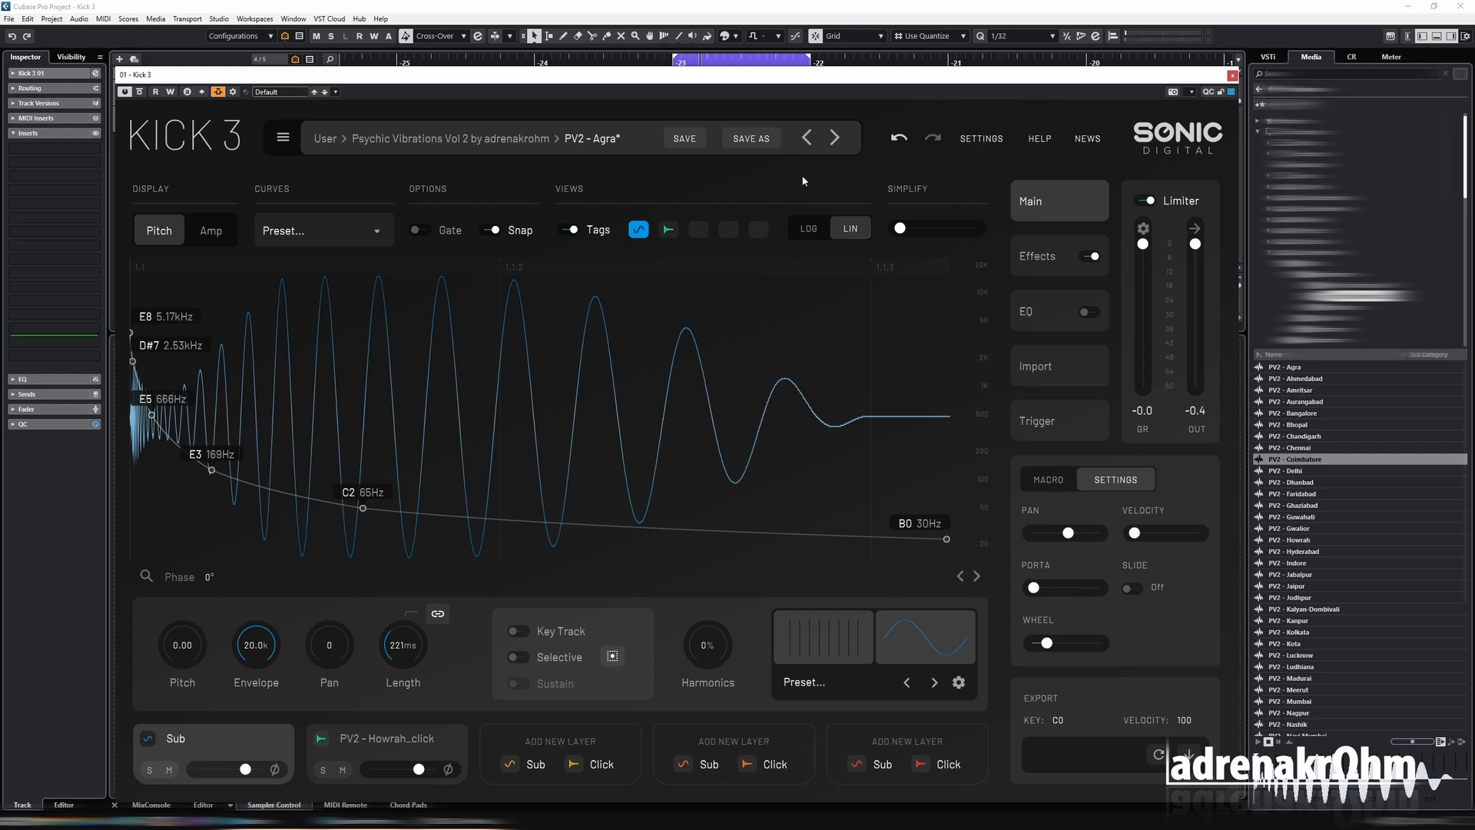
Draw levels for the first several harmonics of the Sub layer and set the Harmonics amount to 24%.
{"action": "left_click_drag", "start_coordinate": [773, 76], "coordinate": [780, 41]}
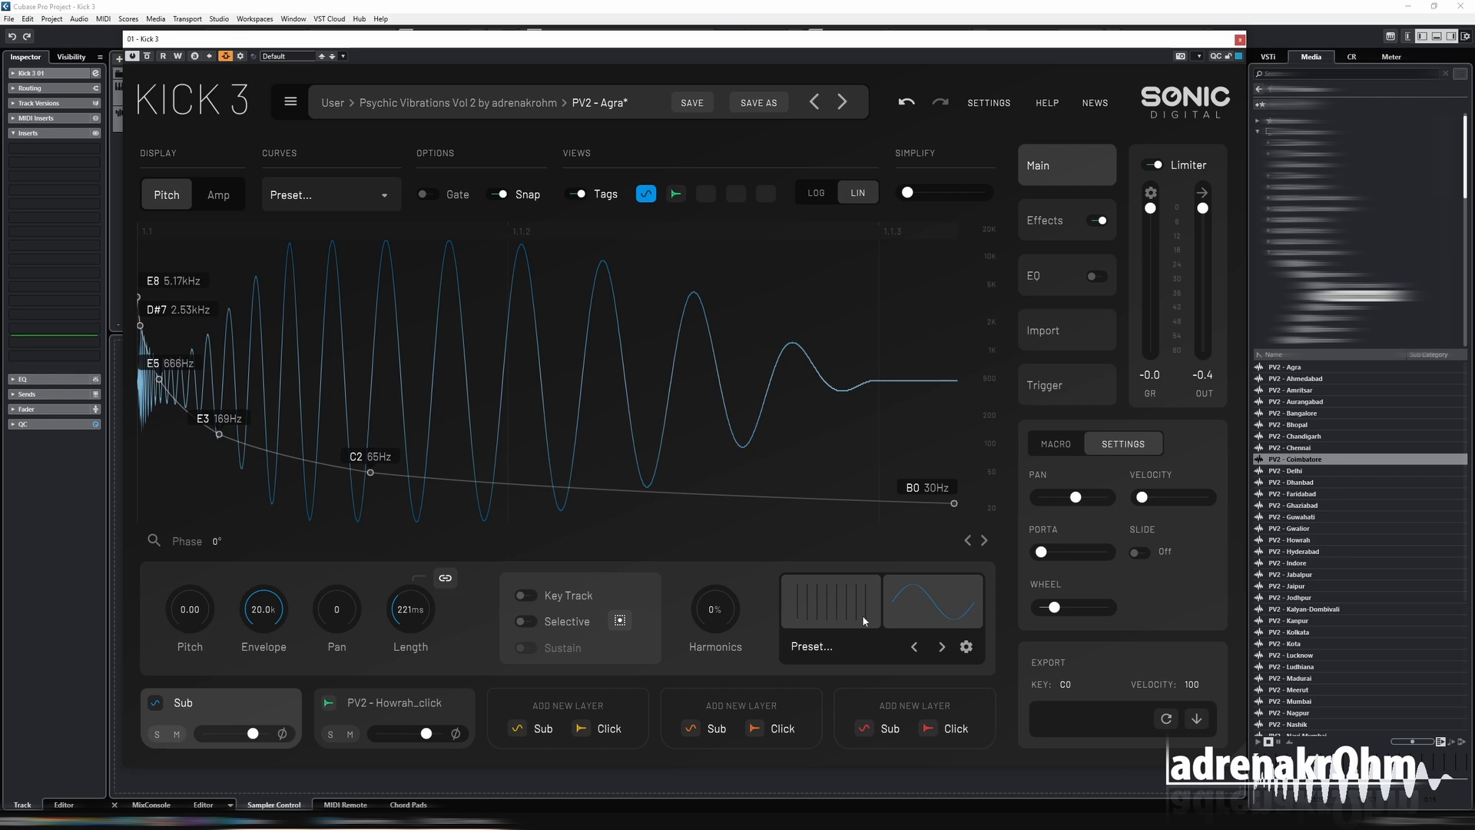
{"action": "left_click", "coordinate": [798, 604]}
{"action": "left_click_drag", "start_coordinate": [809, 610], "coordinate": [846, 607]}
{"action": "left_click_drag", "start_coordinate": [720, 619], "coordinate": [720, 588]}
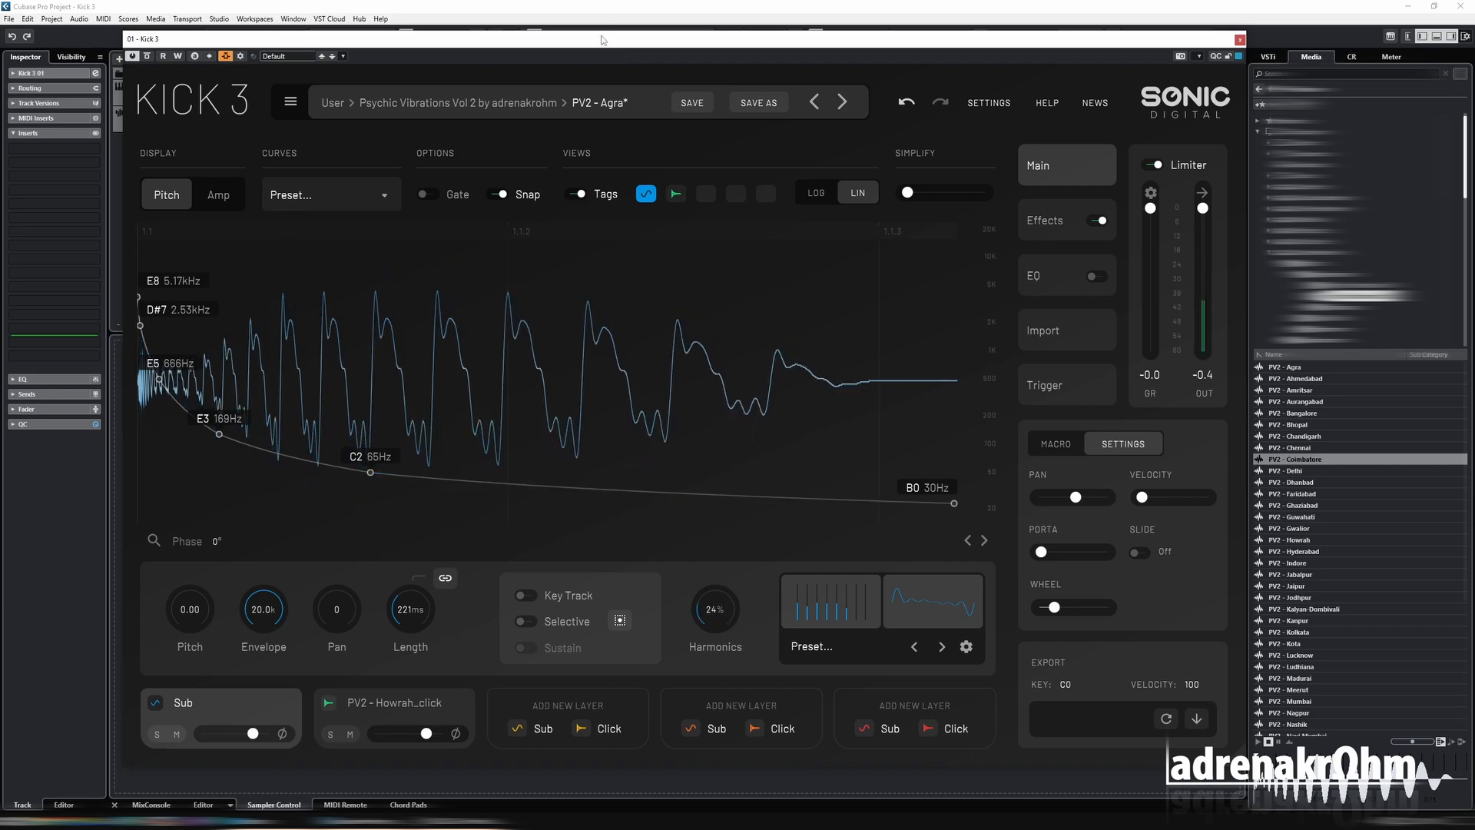
Deactivate the side-chain trigger of Kick 3 and close the plugin window.
{"action": "left_click_drag", "start_coordinate": [603, 42], "coordinate": [640, 275]}
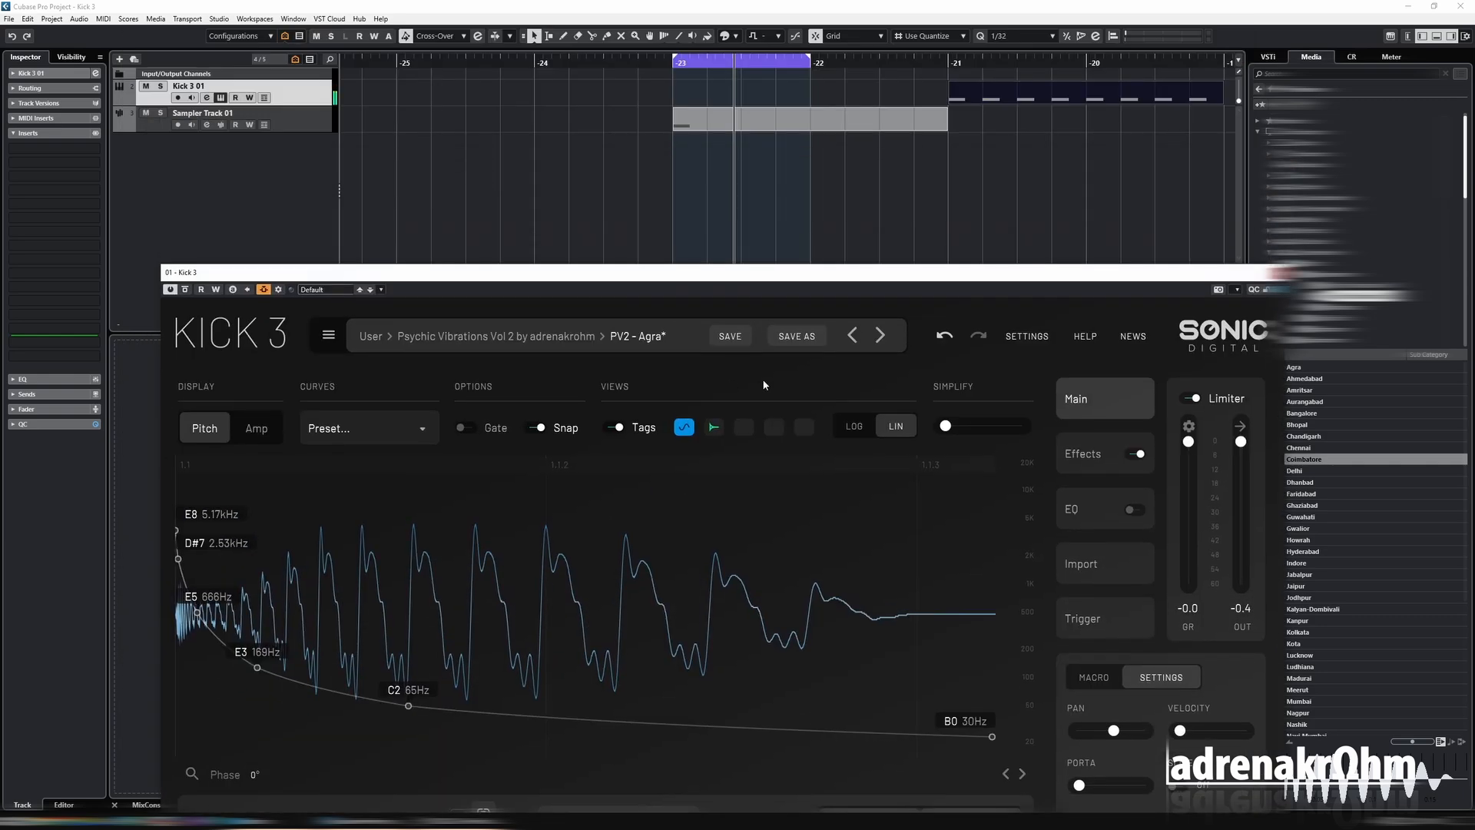
{"action": "left_click", "coordinate": [1108, 616]}
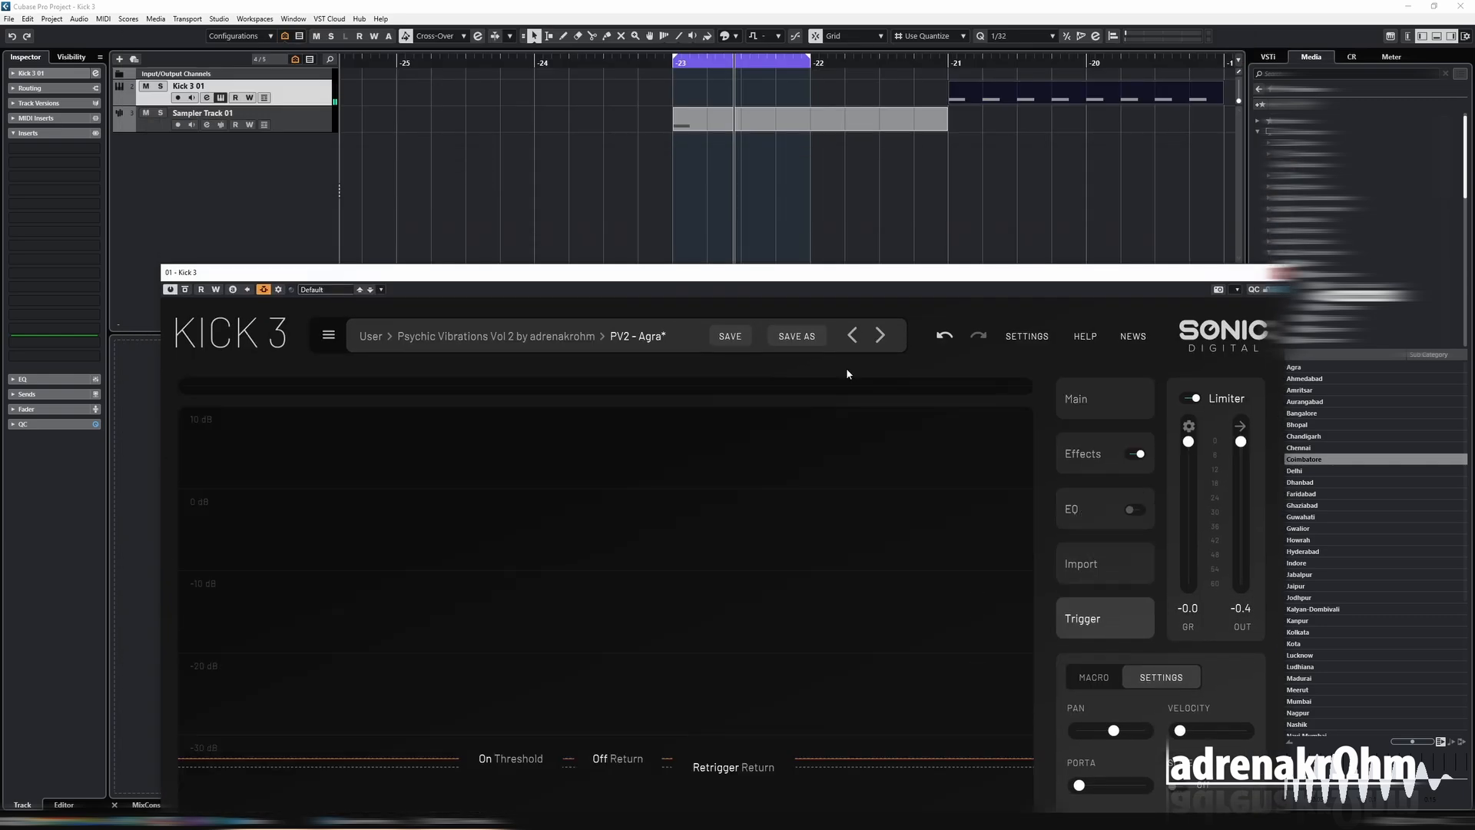
{"action": "left_click_drag", "start_coordinate": [764, 278], "coordinate": [719, 46]}
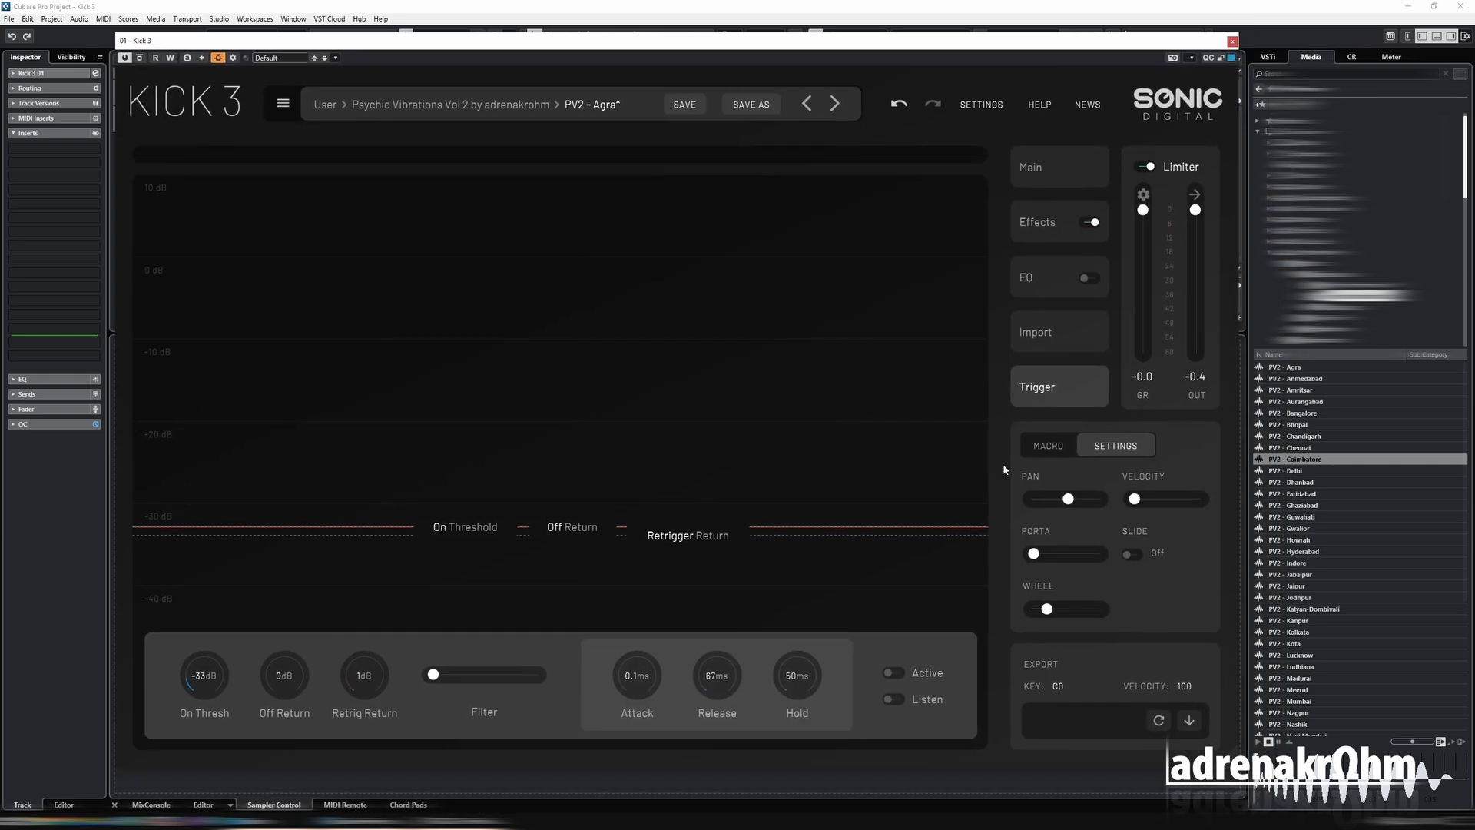
{"action": "left_click", "coordinate": [1232, 41]}
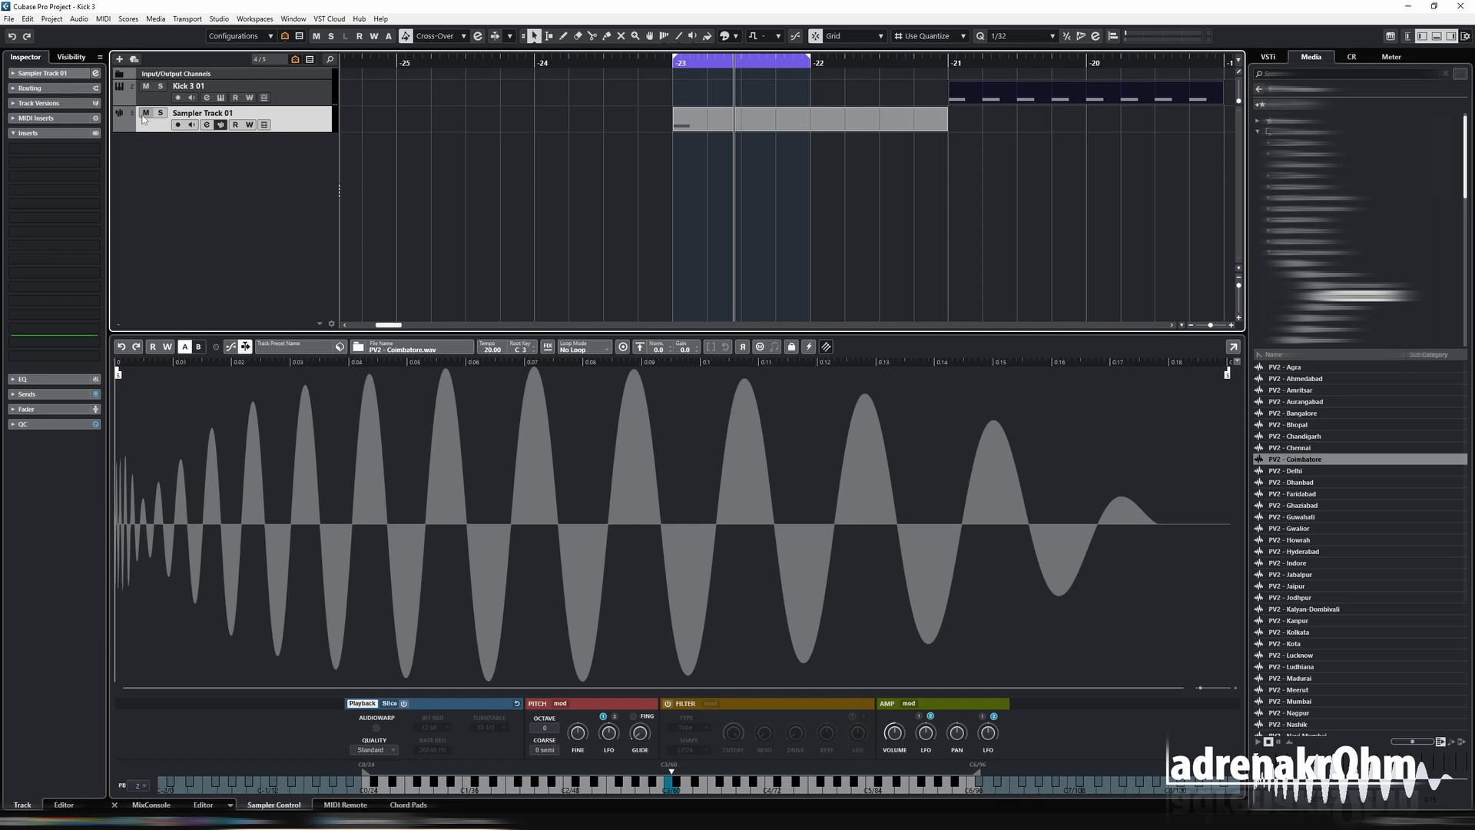
Mute Sampler Track 01, move the Kick 3 part back to bar -23, and reopen the Kick 3 instrument.
{"action": "left_click", "coordinate": [290, 100]}
{"action": "left_click_drag", "start_coordinate": [968, 94], "coordinate": [691, 95]}
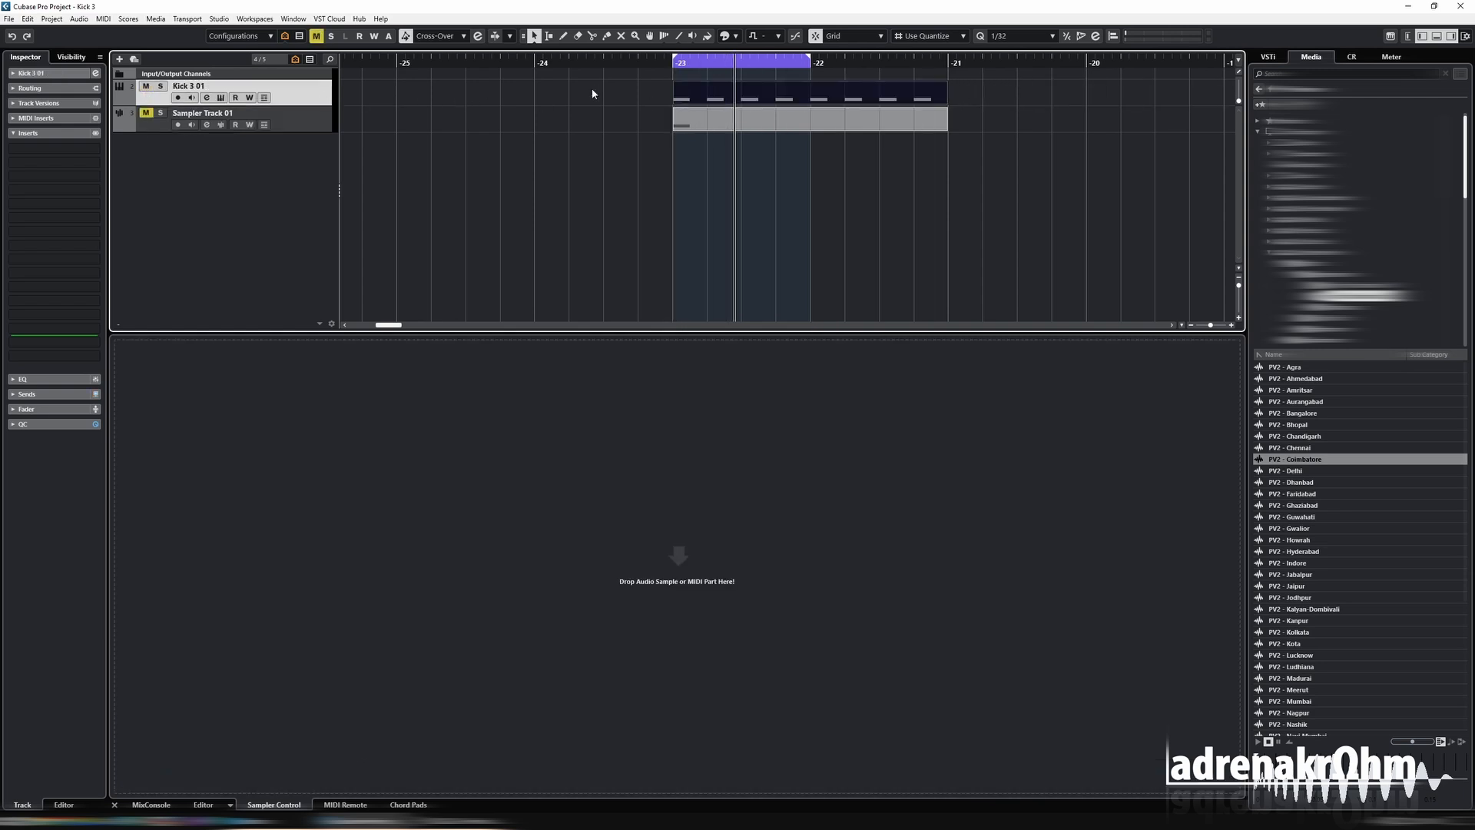
{"action": "left_click", "coordinate": [221, 98]}
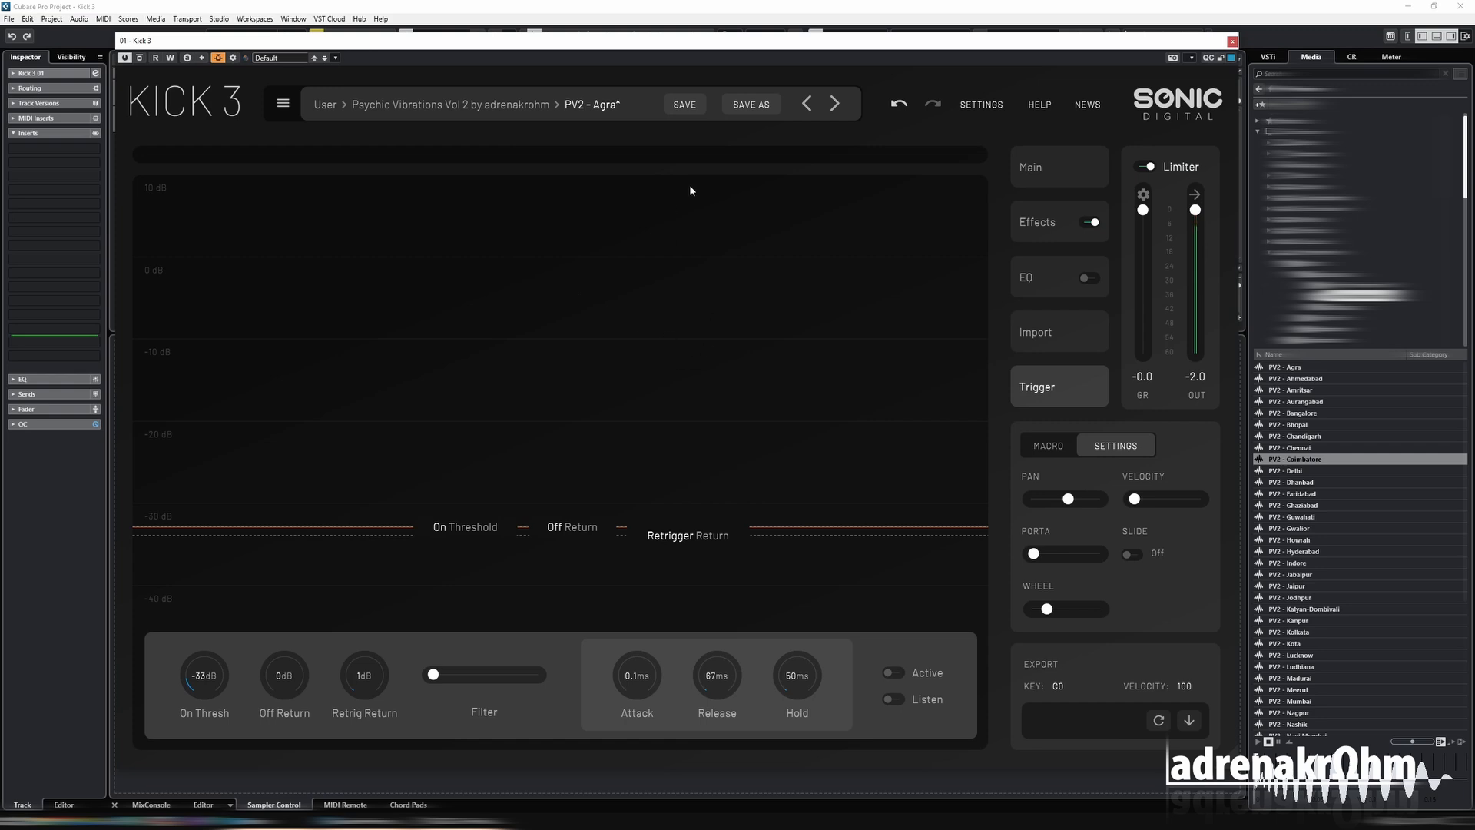
Set the Sub layer's Harmonics amount to 39% on the main page and redraw the harmonic levels.
{"action": "left_click", "coordinate": [1035, 171]}
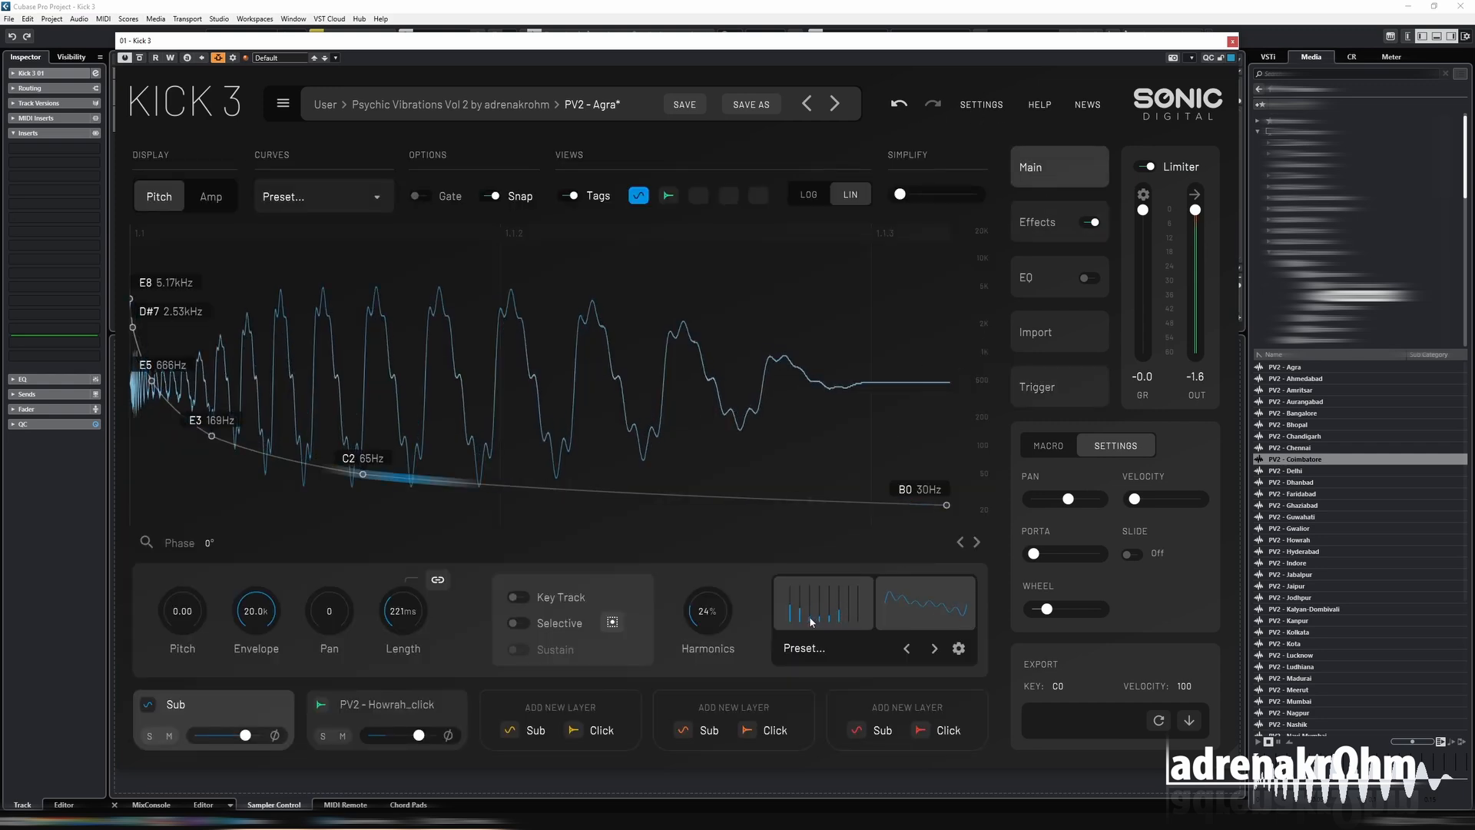
{"action": "left_click_drag", "start_coordinate": [703, 621], "coordinate": [702, 604]}
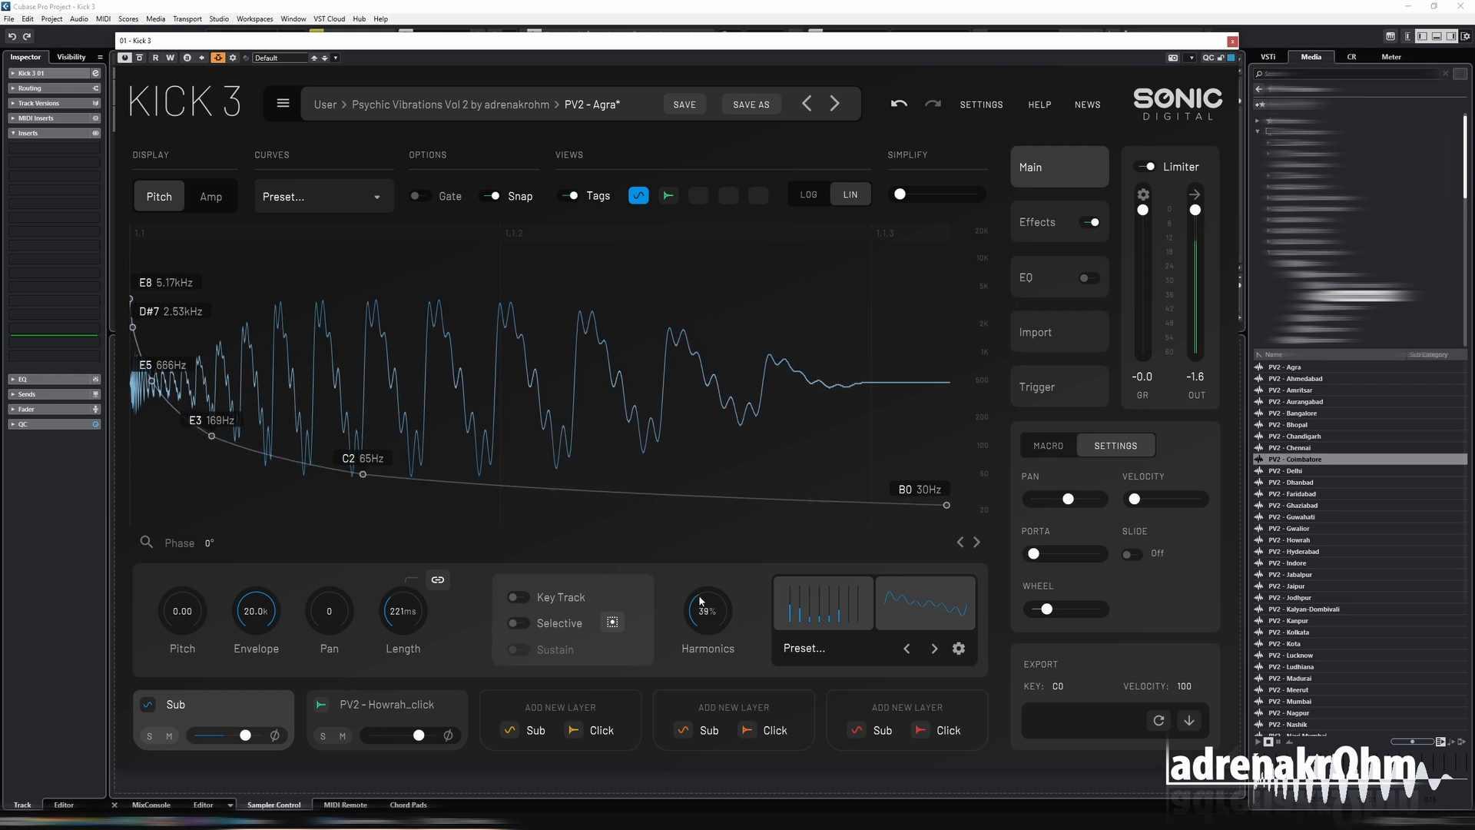
{"action": "left_click", "coordinate": [799, 618]}
{"action": "left_click", "coordinate": [839, 620]}
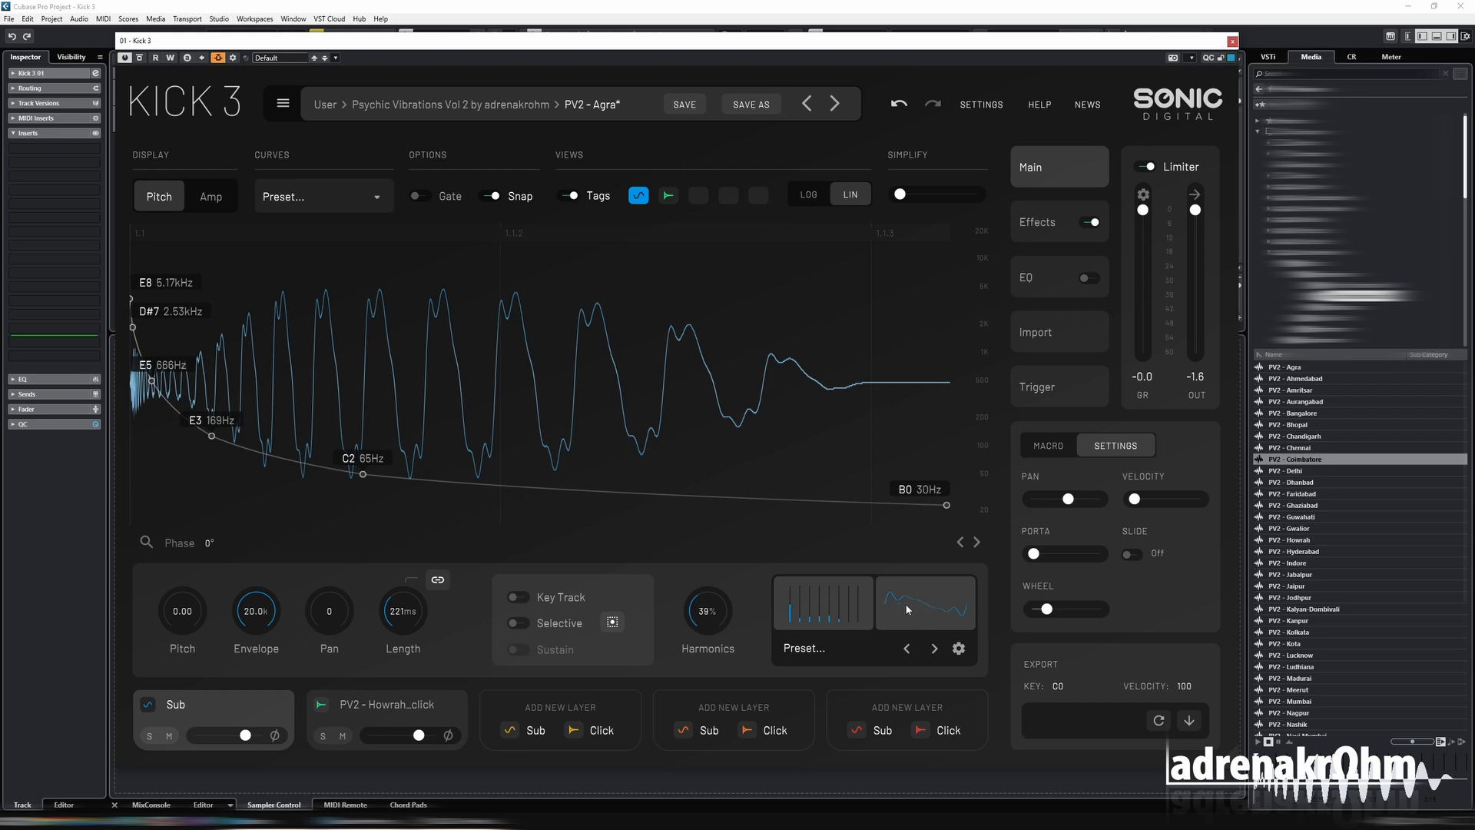
Open the detailed harmonics editor and set the gains of the first five harmonics to 25, 33, 41, 58 and 46%.
{"action": "left_click", "coordinate": [959, 650]}
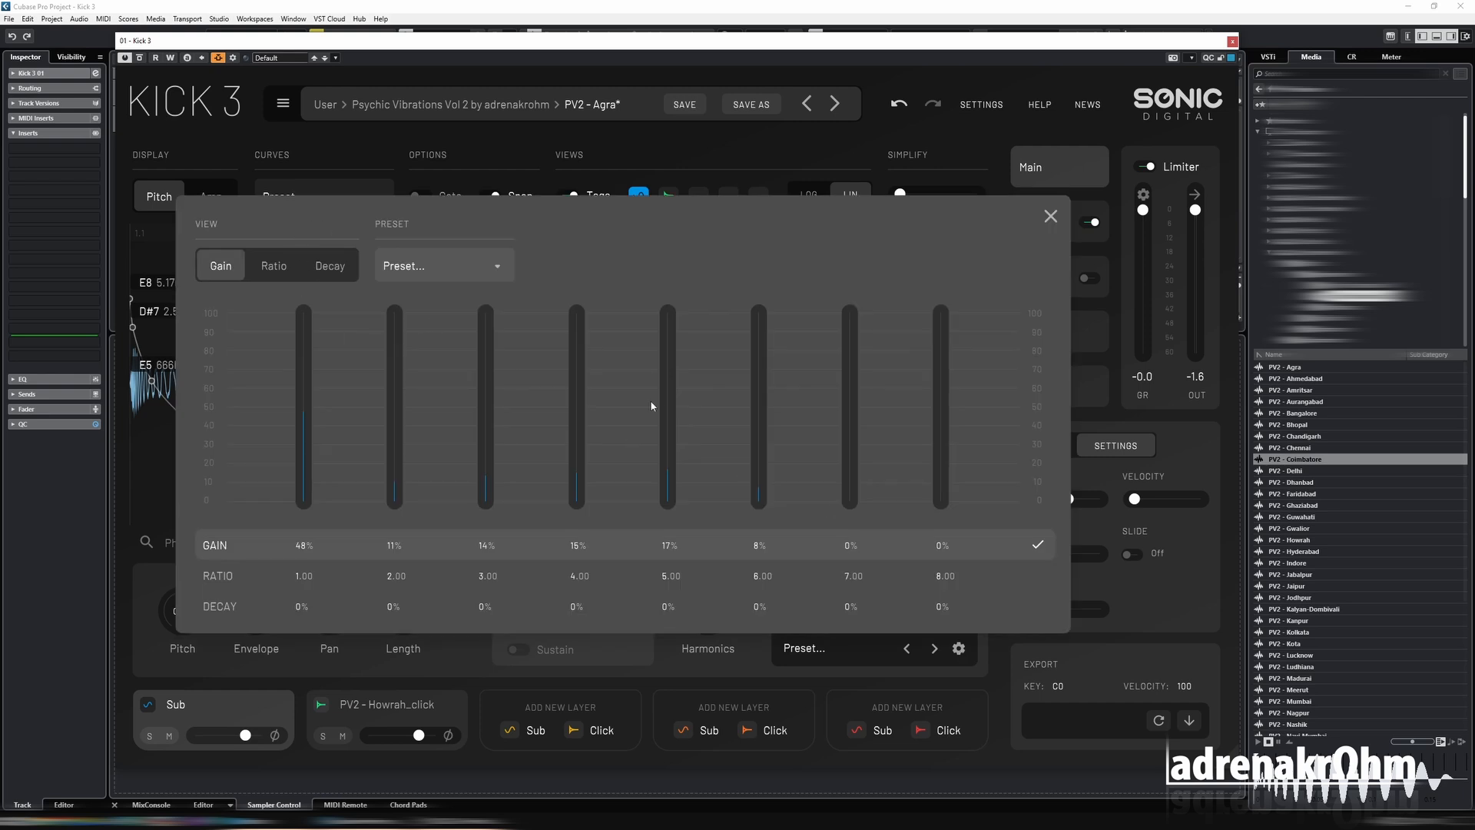
{"action": "left_click", "coordinate": [304, 457]}
{"action": "left_click", "coordinate": [394, 440]}
{"action": "left_click", "coordinate": [485, 424]}
{"action": "left_click", "coordinate": [577, 395]}
{"action": "left_click_drag", "start_coordinate": [579, 392], "coordinate": [665, 413]}
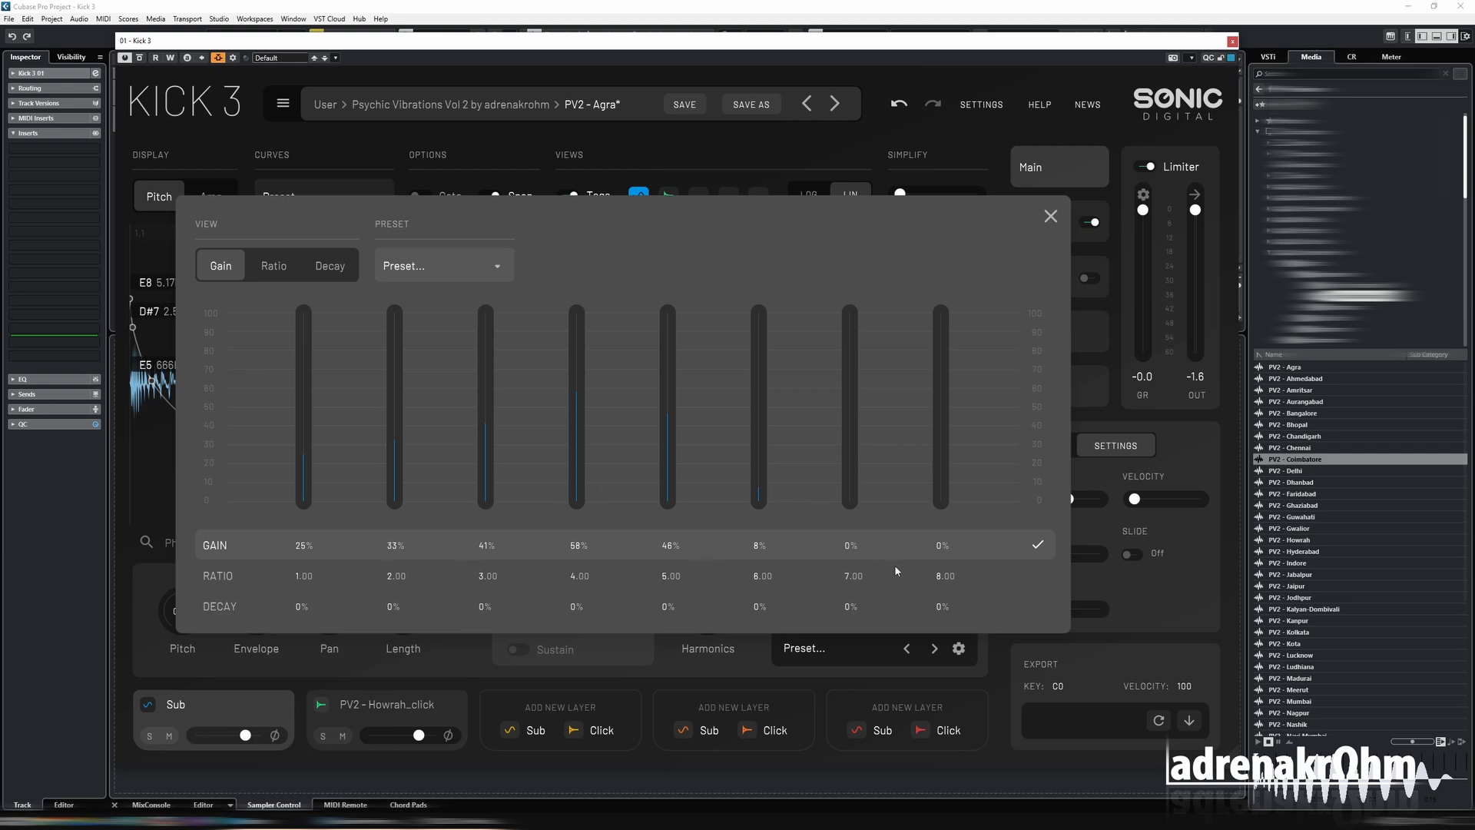
Set the ratios of harmonics two and three to 4.32 and 1.00, the first three decays to 44, 27 and 38%, and close the harmonics editor.
{"action": "left_click", "coordinate": [276, 267]}
{"action": "left_click", "coordinate": [397, 488]}
{"action": "left_click_drag", "start_coordinate": [398, 488], "coordinate": [488, 478]}
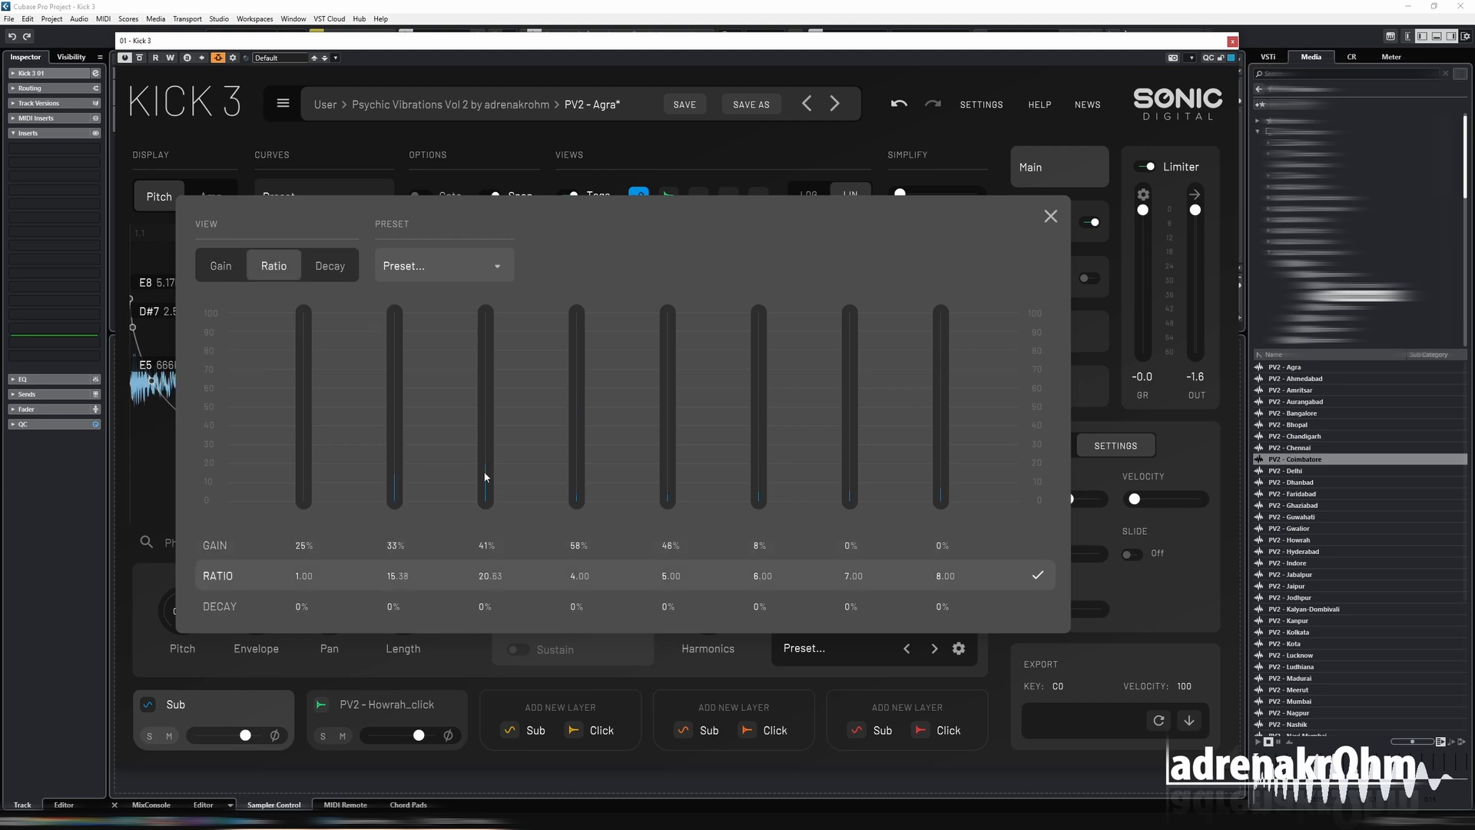
{"action": "left_click_drag", "start_coordinate": [395, 490], "coordinate": [486, 504]}
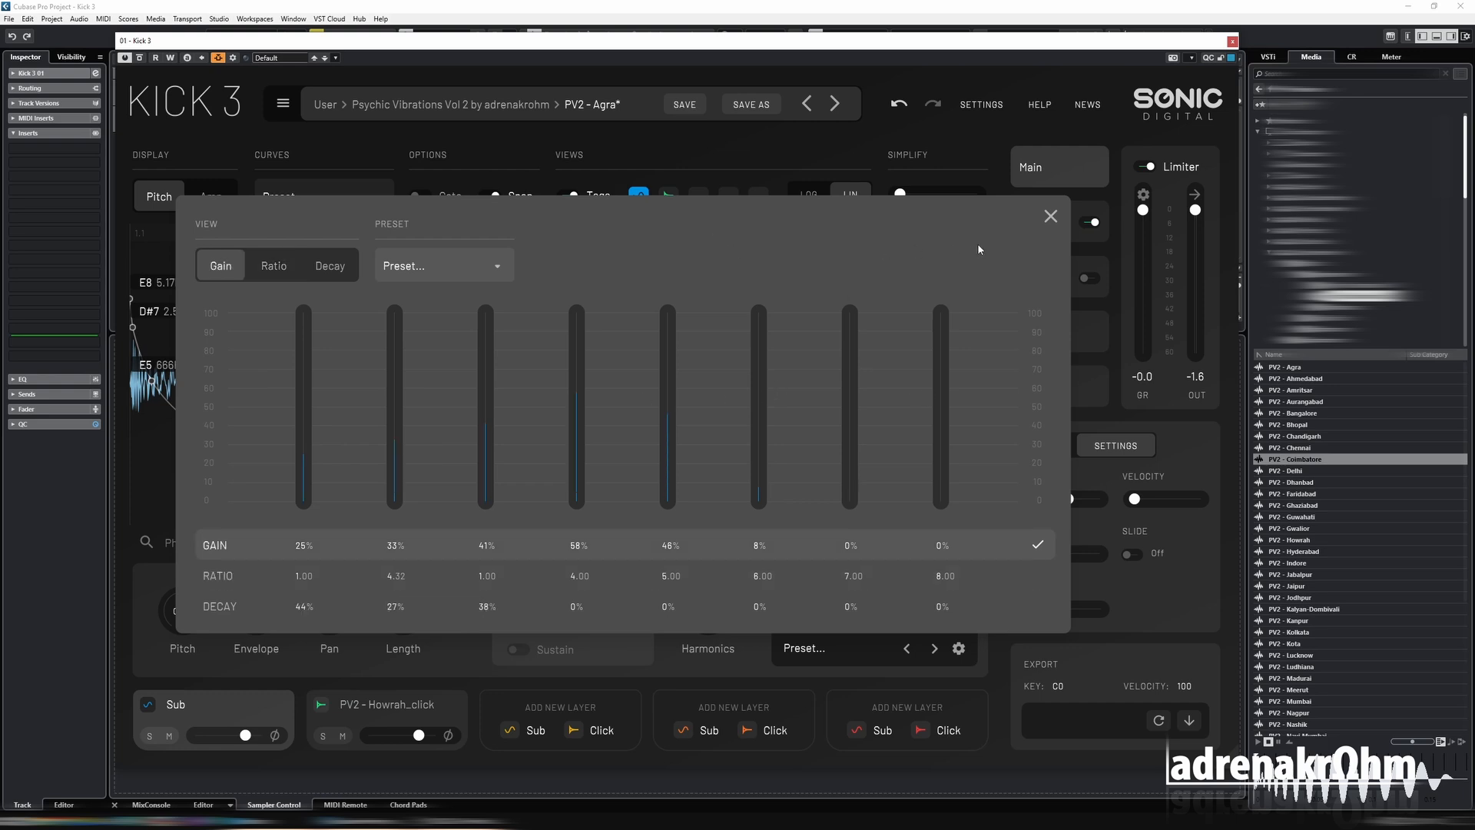
{"action": "left_click", "coordinate": [1050, 217]}
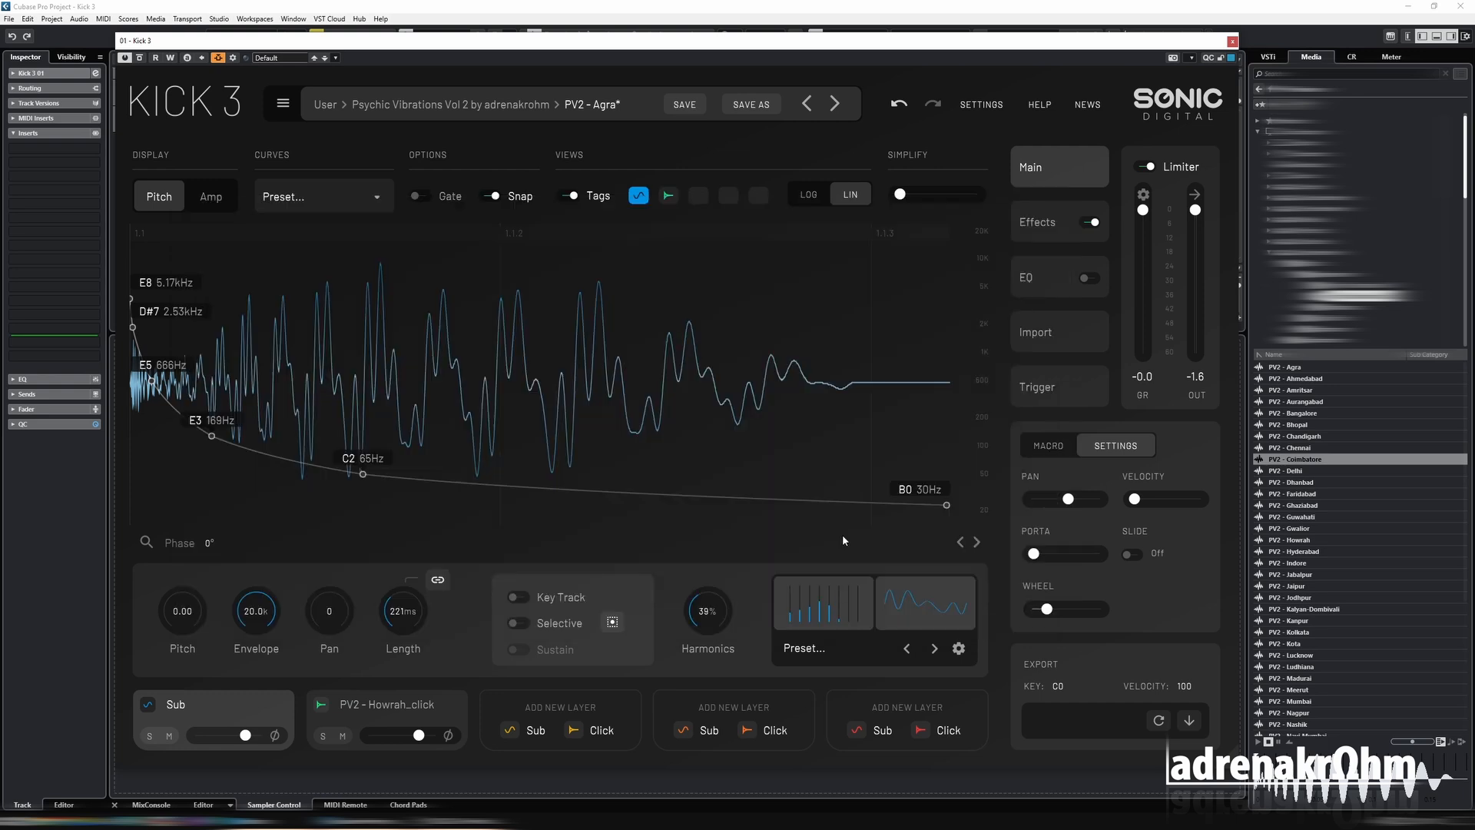